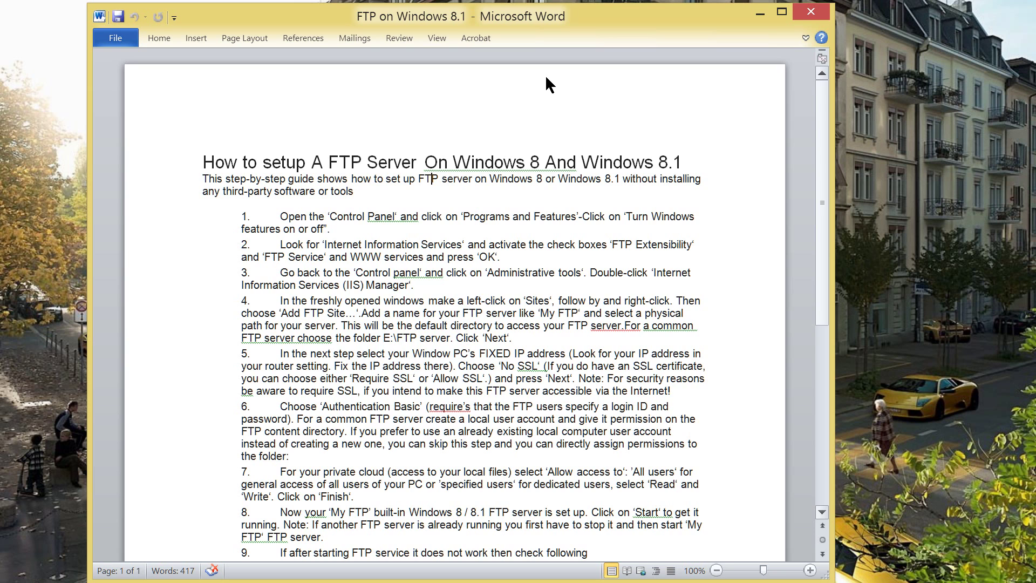
Scroll down and back up through the FTP setup guide in Word.
scroll(546, 83, "down", 7)
scroll(549, 87, "up", 7)
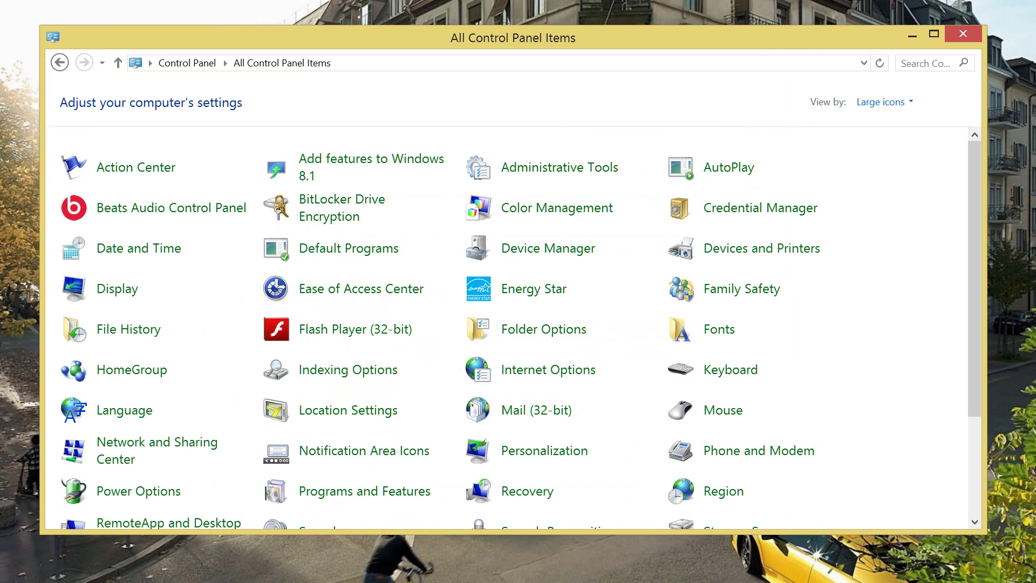
Scroll down the Control Panel items list toward Programs and Features.
scroll(867, 386, "down", 1)
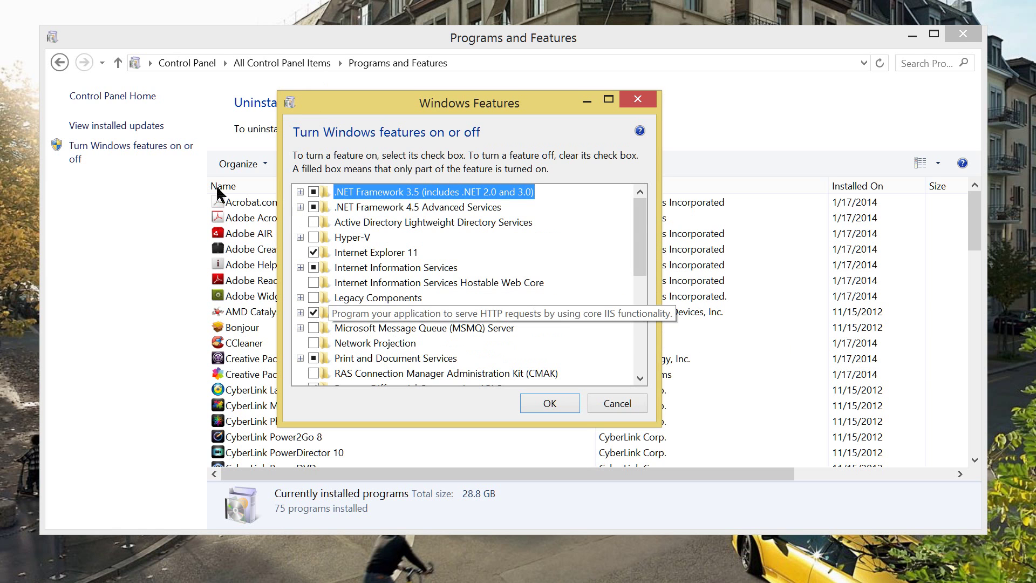
Check FTP Server under Internet Information Services, including FTP Extensibility.
left_click(300, 267)
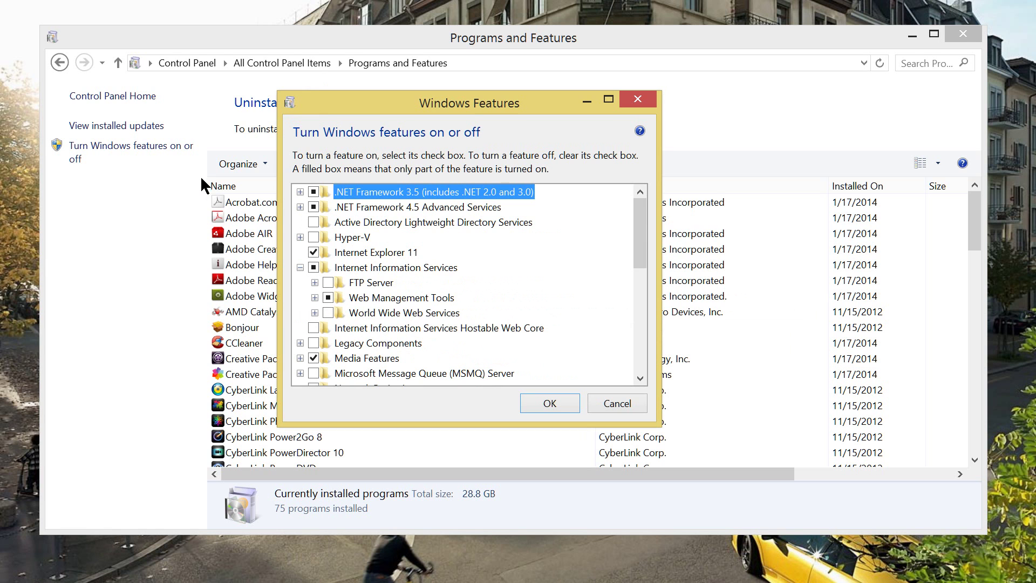
left_click(327, 282)
left_click(314, 282)
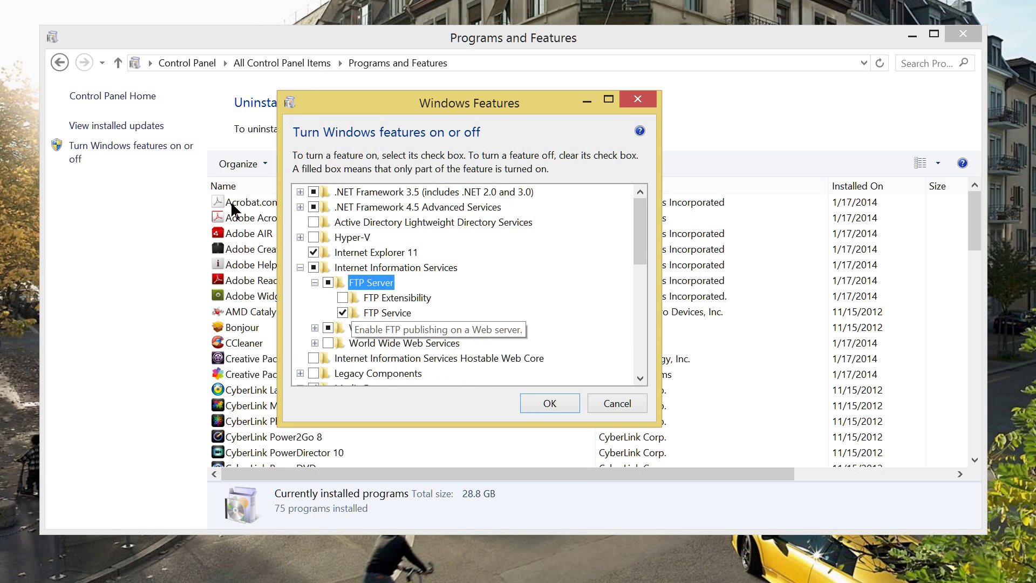
left_click(342, 297)
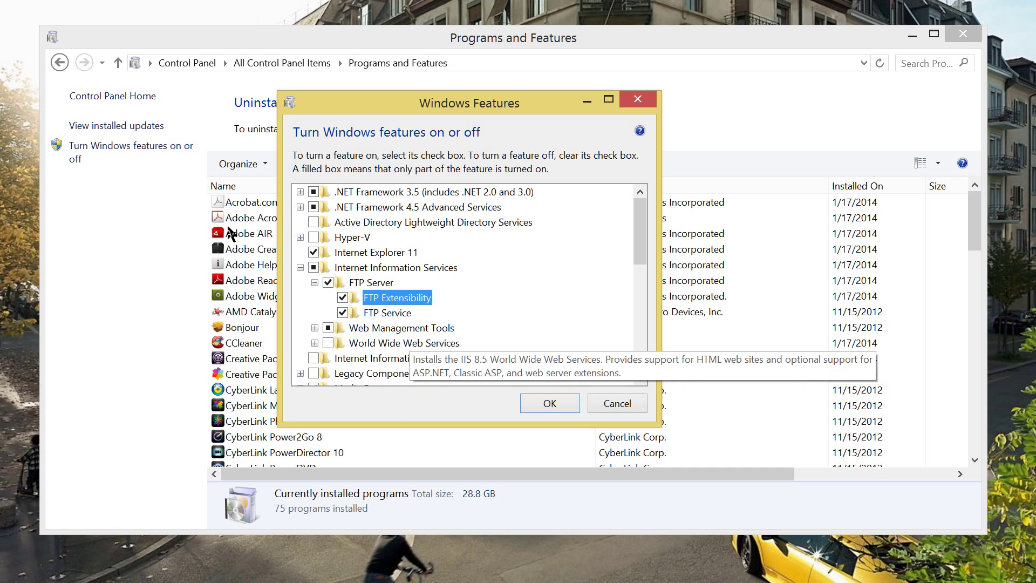
Check every Security feature under World Wide Web Services, from Windows to Basic Authentication.
left_click(315, 343)
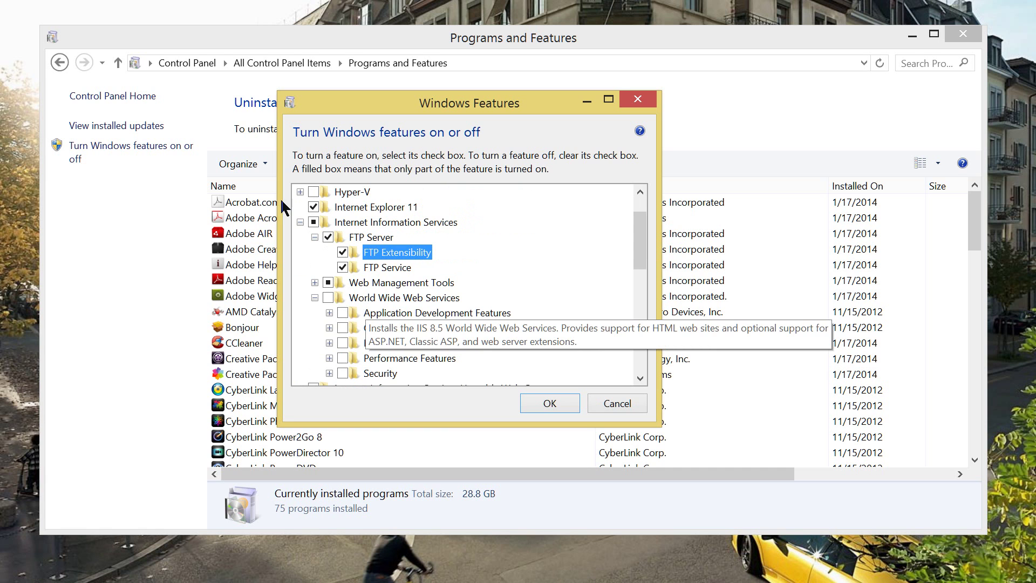
scroll(428, 178, "down", 2)
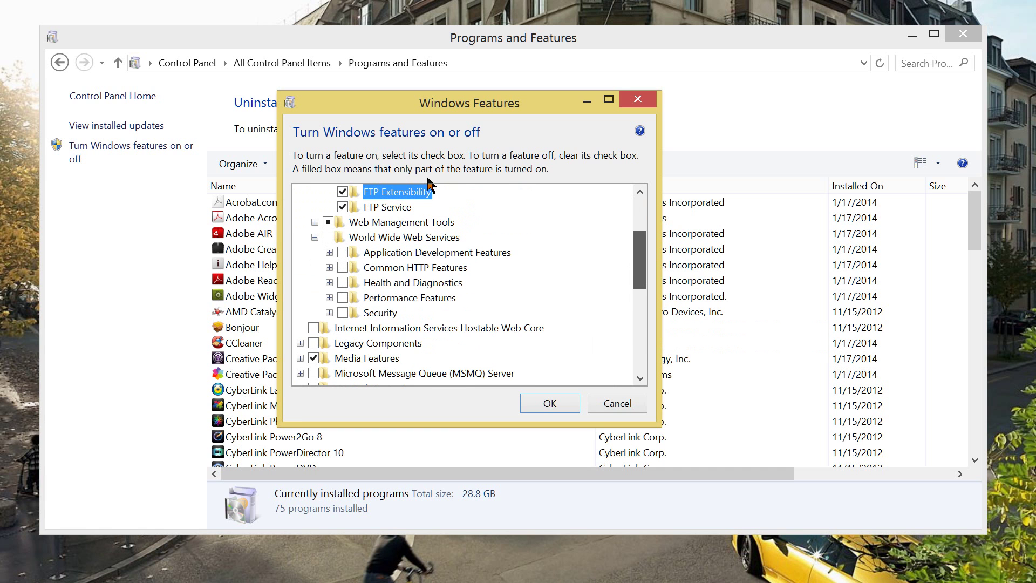
left_click(342, 312)
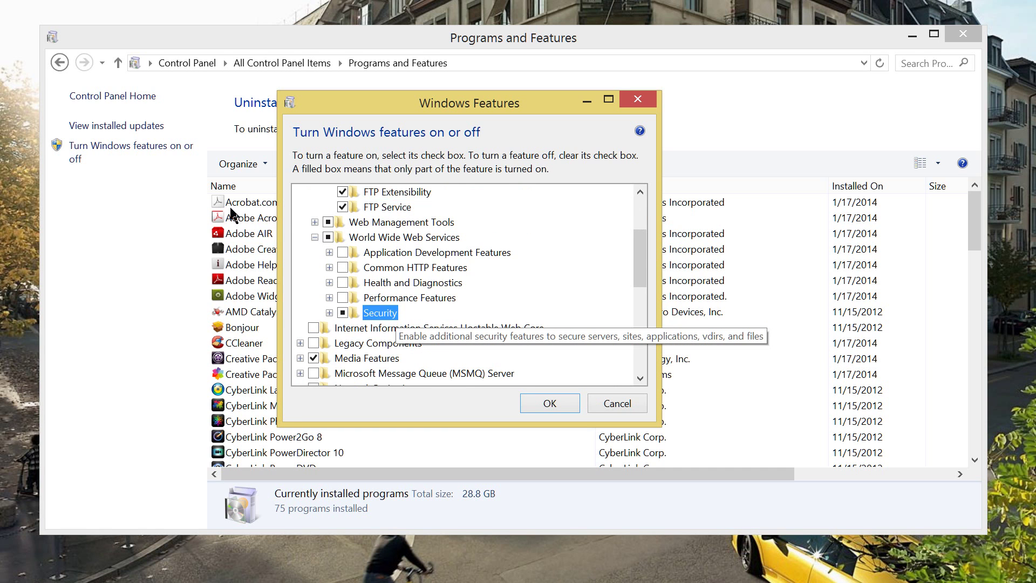
key("Right")
scroll(228, 229, "down", 1)
key("Down")
key("Down")
key("Down")
key("Down")
key("Down")
key("Down")
key("Down")
key("Down")
key("Down")
key("space")
key("Up")
key("space")
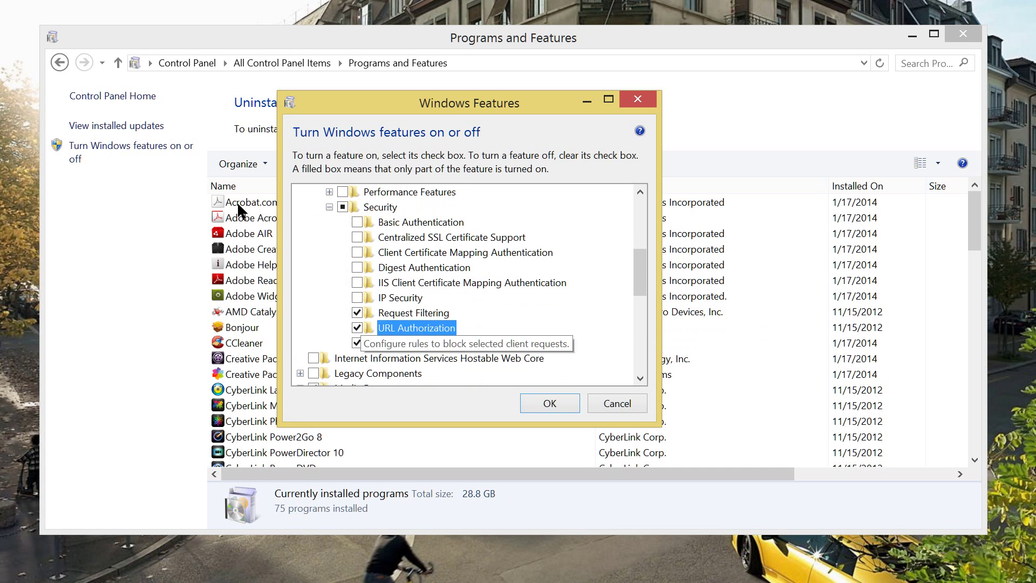
key("Up")
key("space")
key("Up")
key("space")
key("Up")
key("space")
key("Up")
key("space")
key("Up")
key("space")
key("Up")
key("space")
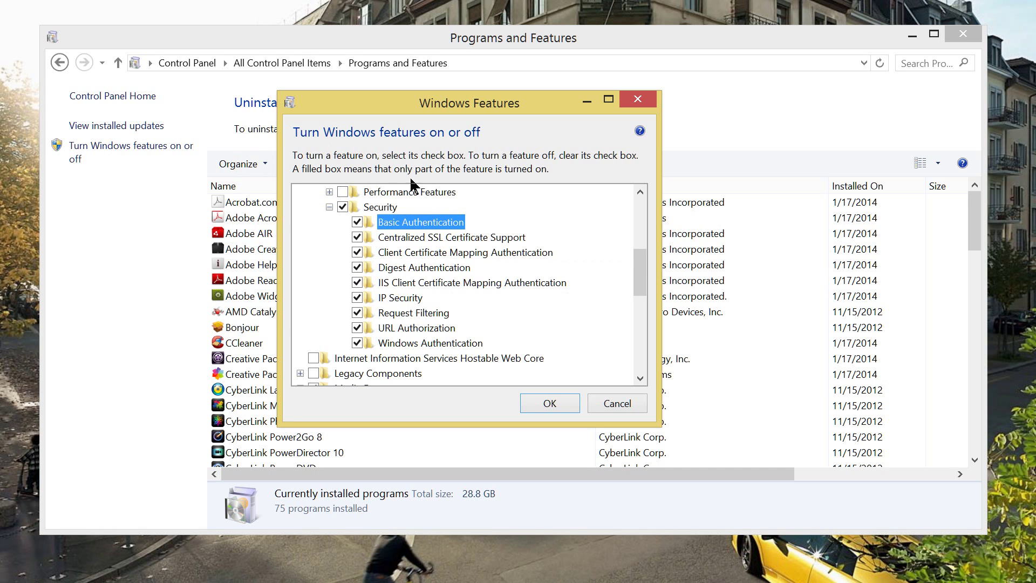
scroll(429, 170, "up", 2)
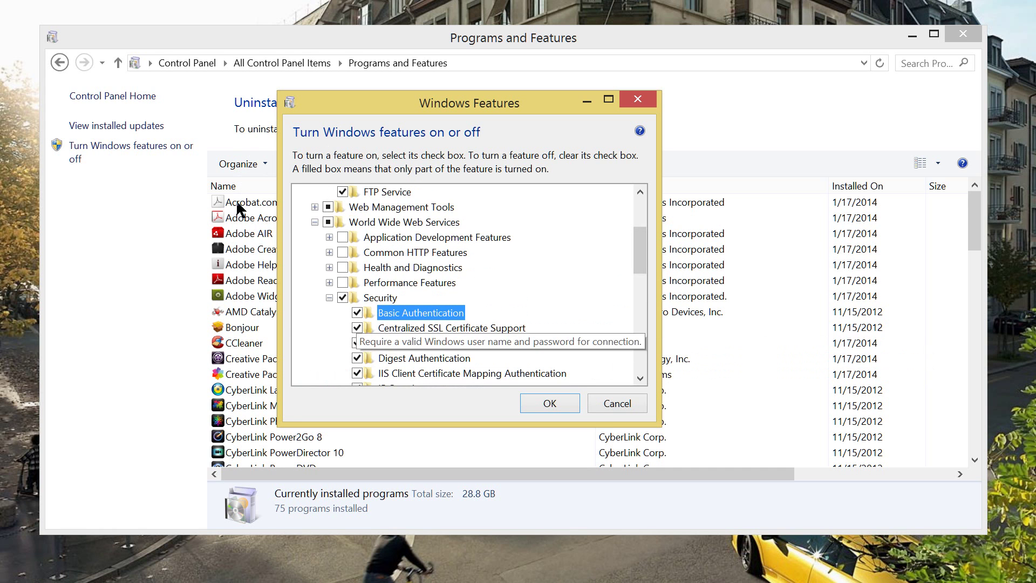
Enable Static and Dynamic Content Compression under Performance Features.
left_click(330, 283)
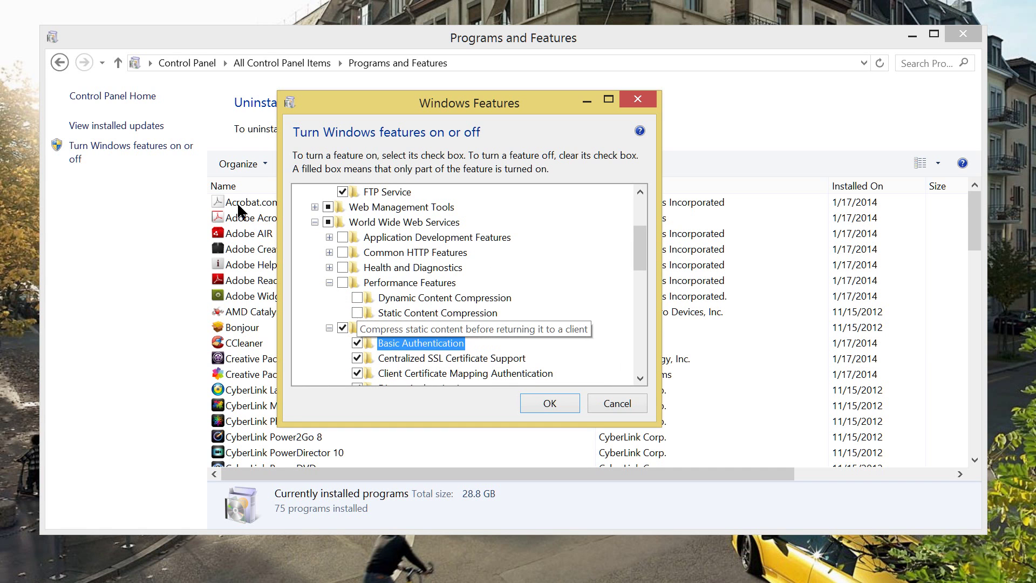
key("Up")
key("Up")
key("space")
key("Up")
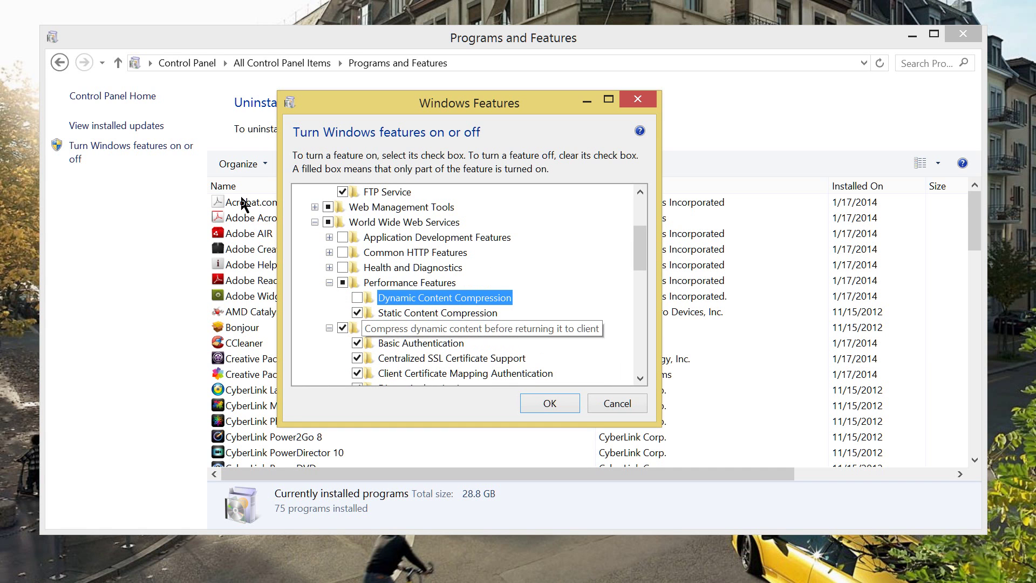
key("space")
Enable all Health and Diagnostics items: Custom Logging, Logging Tools, ODBC Logging, Request Monitor, Tracing.
key("Up")
key("Up")
key("space")
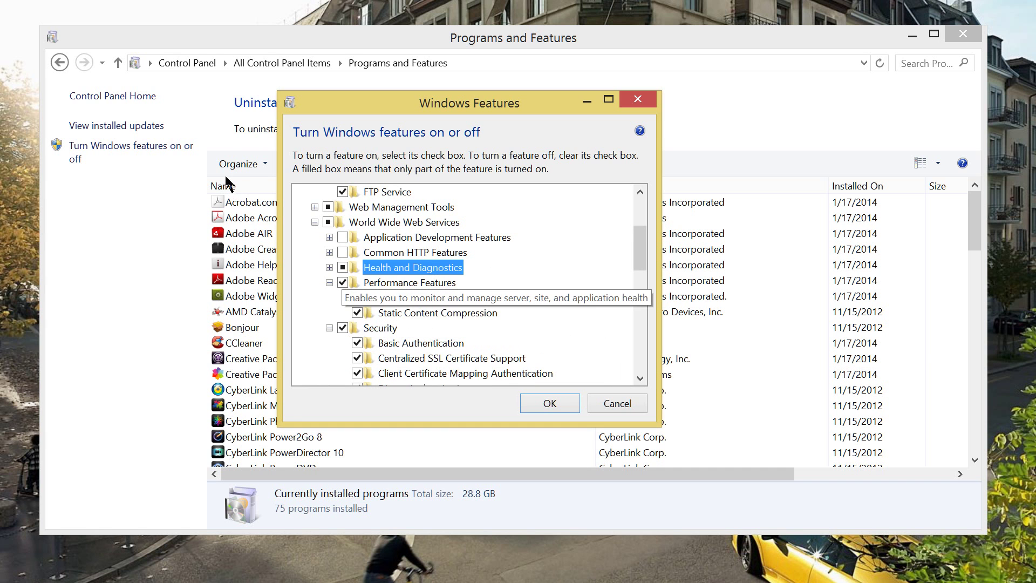
key("Right")
key("Down")
key("space")
key("Down")
key("space")
key("Down")
key("space")
key("Down")
key("space")
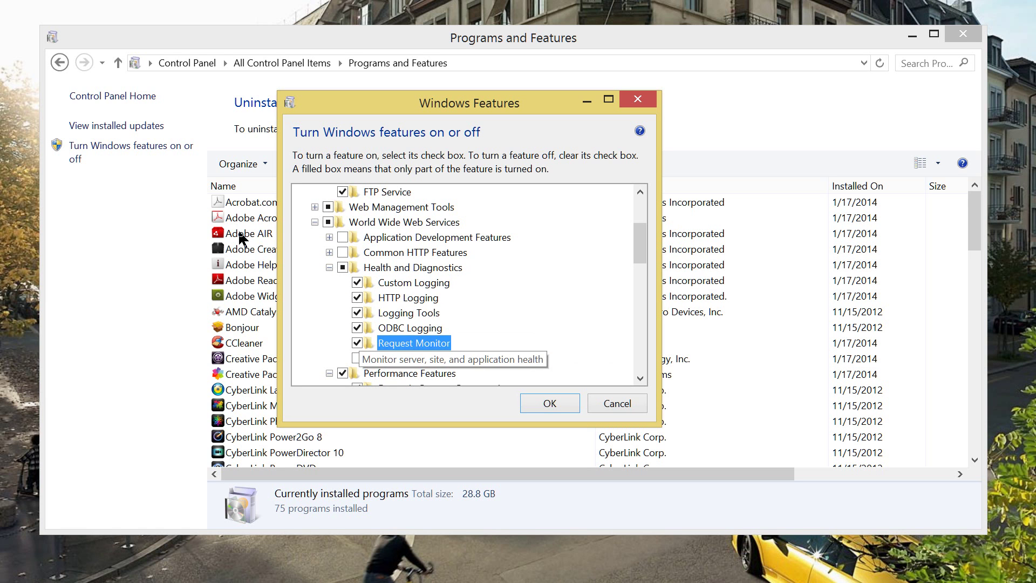
key("Down")
key("space")
Enable HTTP Redirection and WebDAV Publishing under Common HTTP Features.
key("Up")
key("Up")
key("Up")
key("Up")
key("Up")
key("Up")
key("Up")
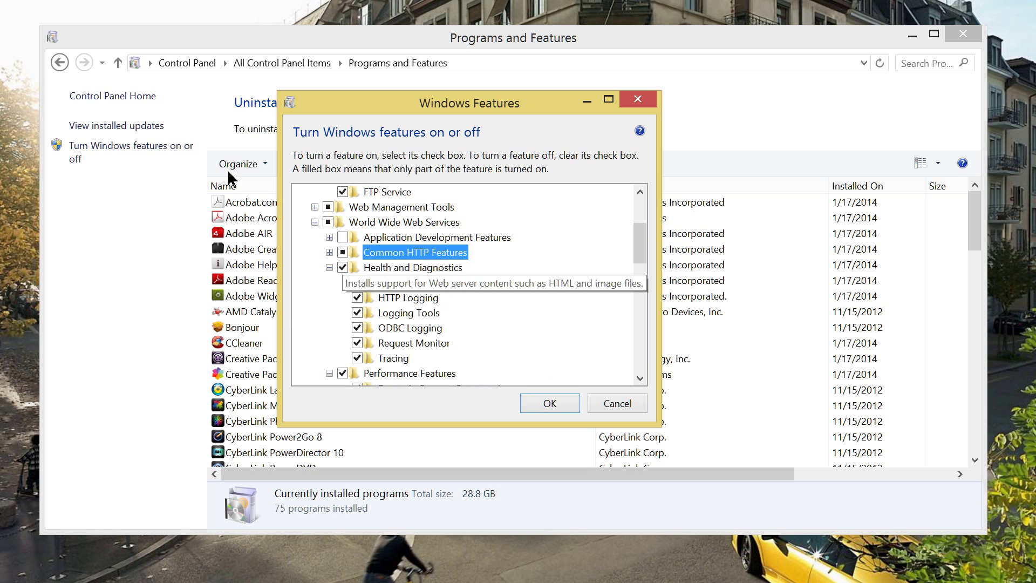
key("Right")
key("Down")
key("Down")
key("Down")
key("Down")
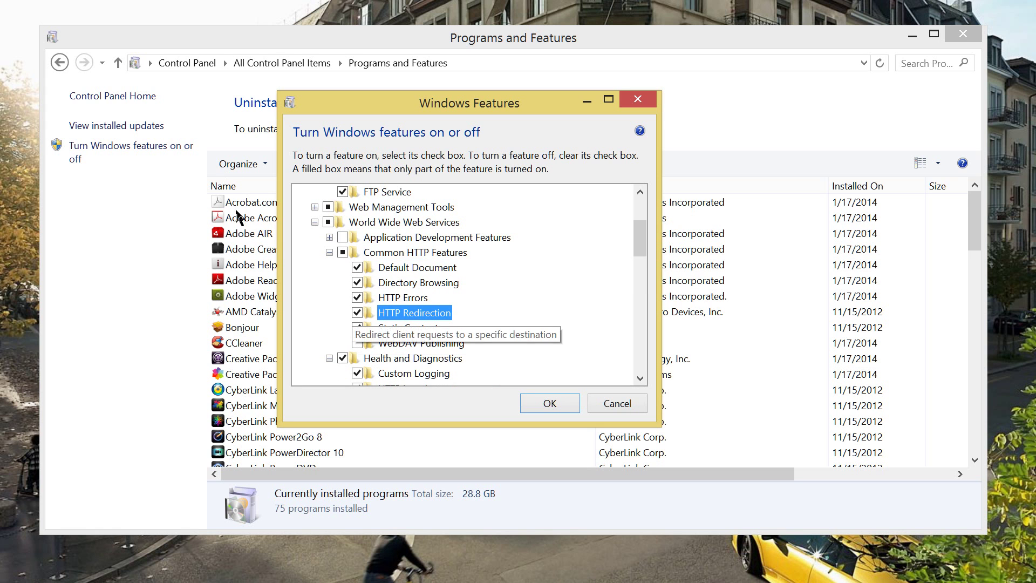
key("space")
key("Down")
key("Down")
key("space")
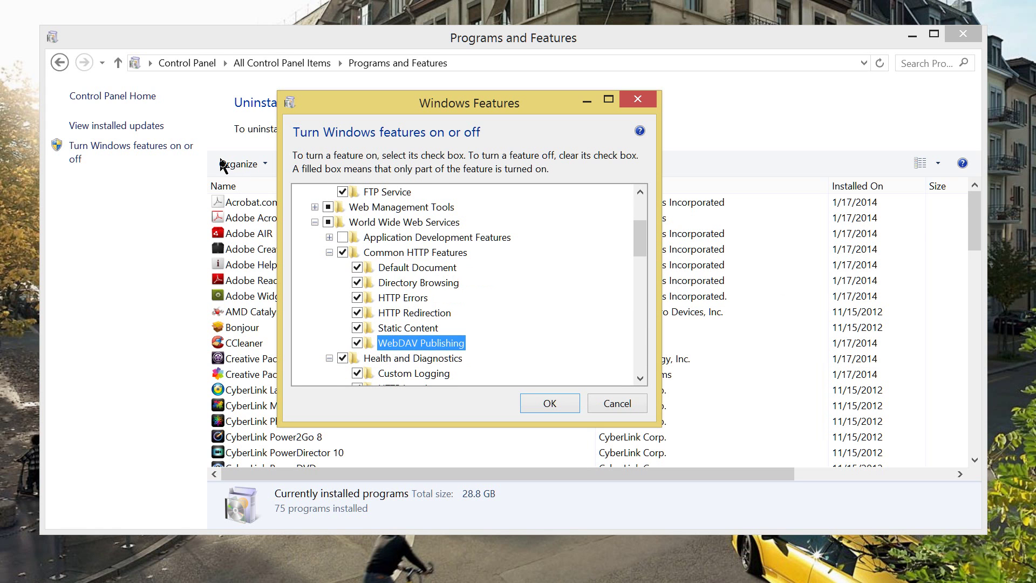
Enable all Application Development Features, from .NET Extensibility 3.5 through WebSocket Protocol.
key("Up")
key("Up")
key("Up")
key("Up")
key("Up")
key("Up")
key("Up")
key("Right")
key("Up")
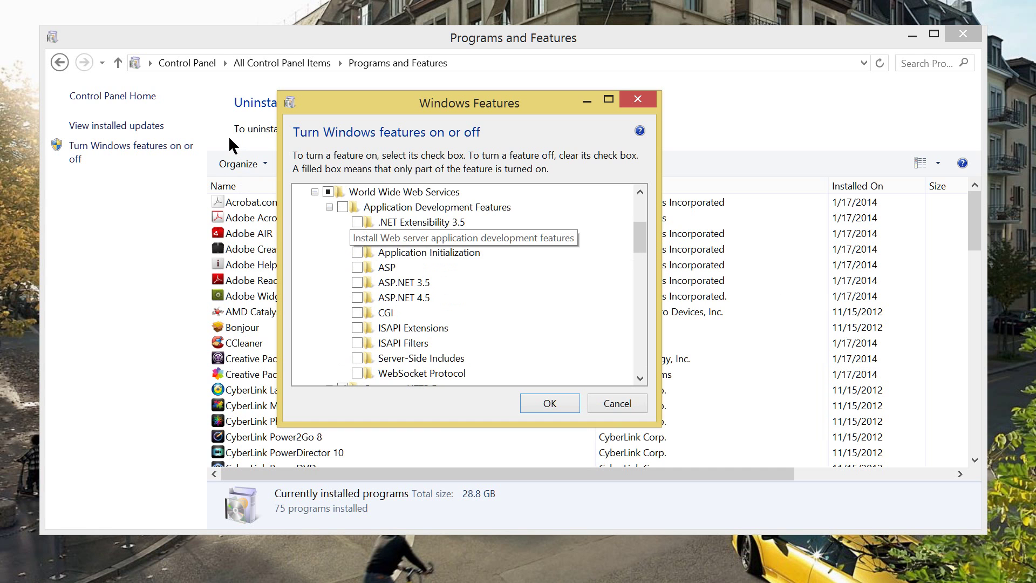
key("space")
key("Down")
key("space")
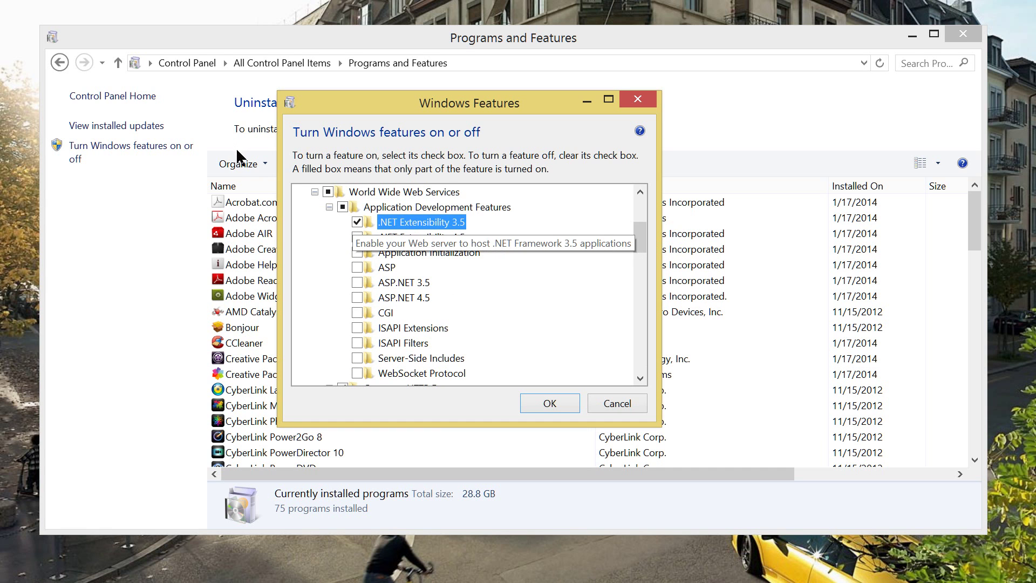
key("Down")
key("space")
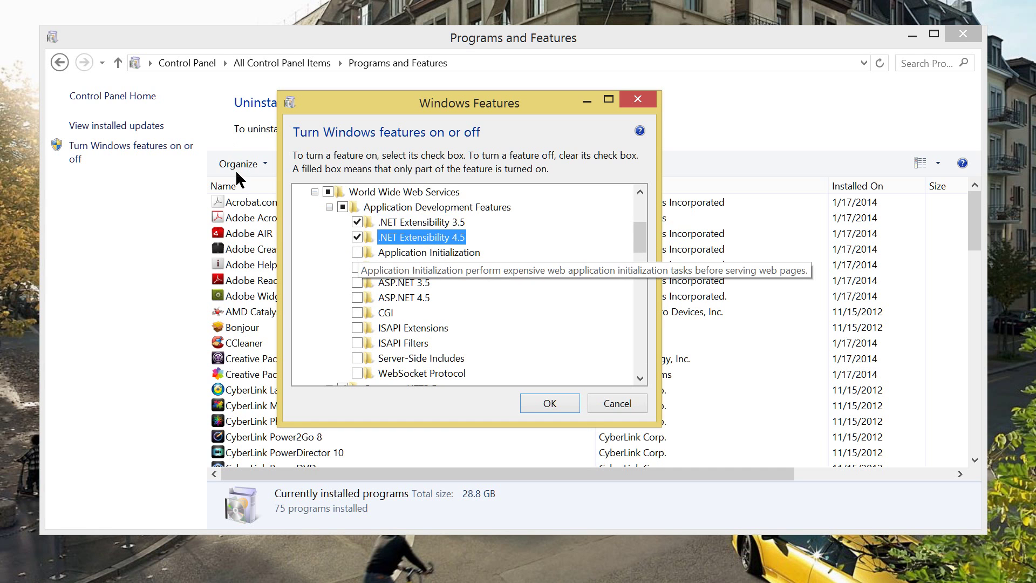
key("Down")
key("space")
key("Down")
key("space")
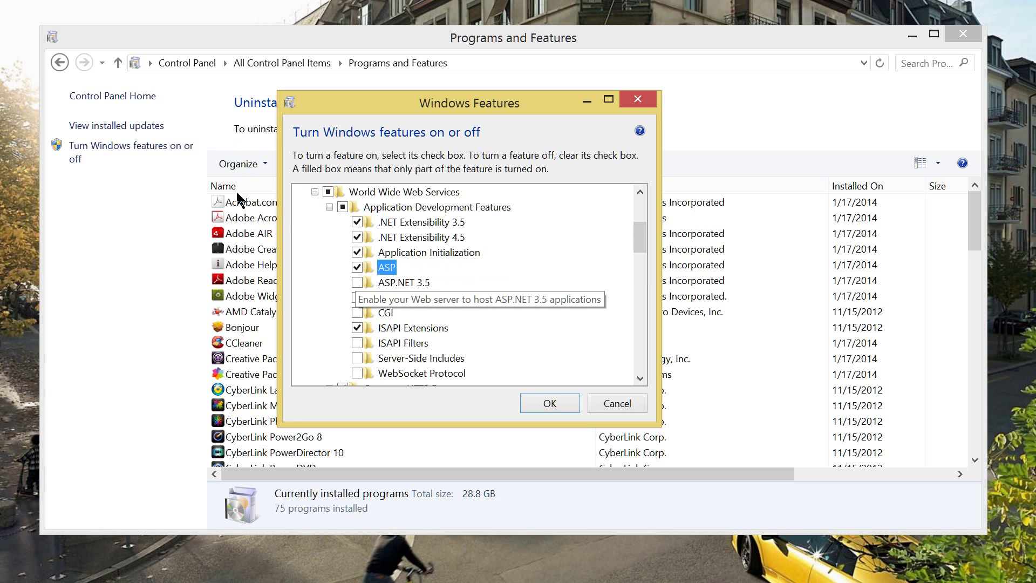
key("Down")
key("space")
key("Down")
key("space")
key("Down")
key("space")
key("Down")
key("Down")
key("Down")
key("space")
key("Down")
key("space")
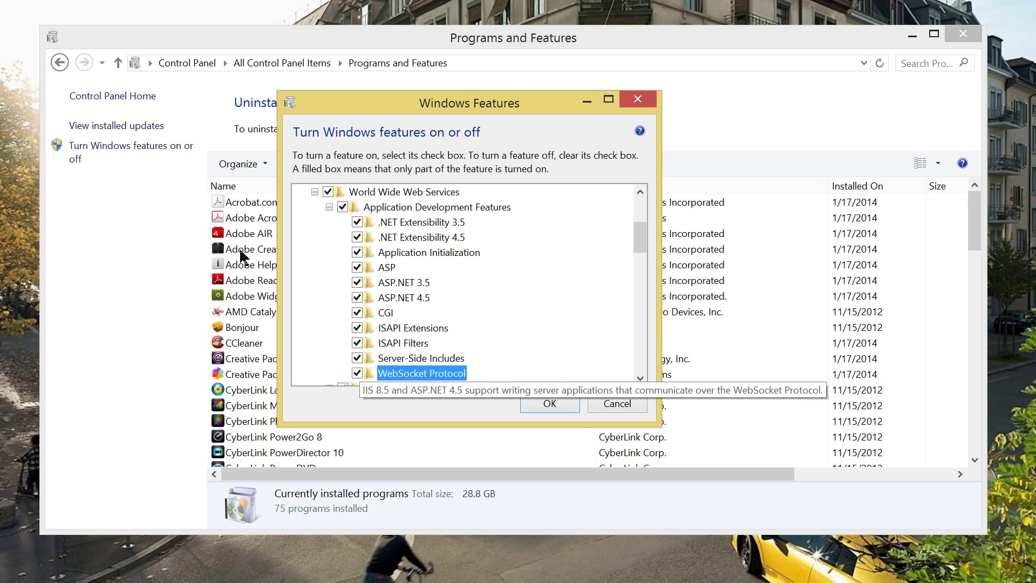
Collapse World Wide Web Services and apply the selected Windows features with OK.
scroll(430, 224, "up", 3)
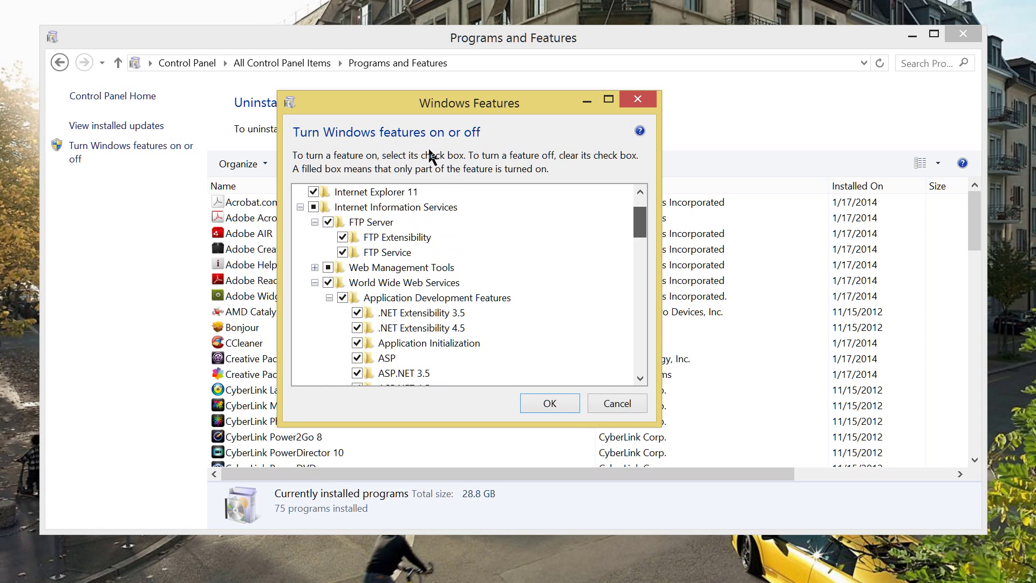
key("Left")
key("Left")
key("Left")
key("Left")
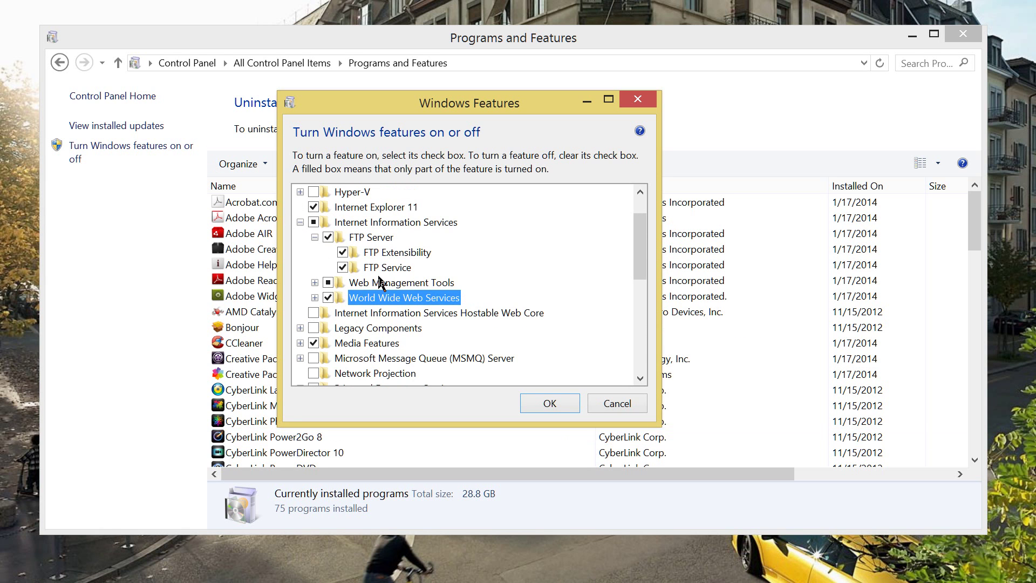
key("Return")
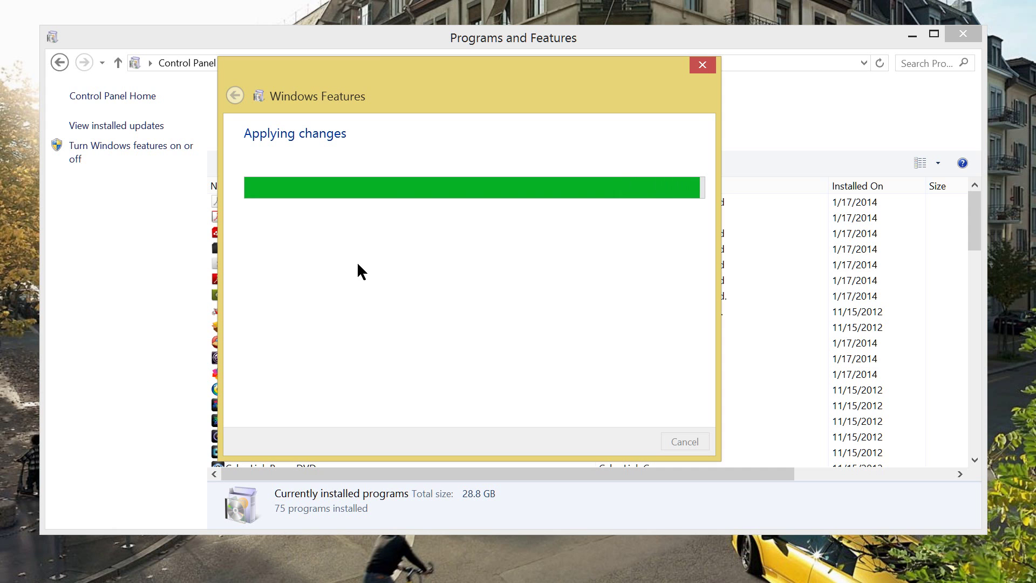
Wait for the feature changes to finish applying and close the completion message.
left_click_drag(378, 57, 398, 67)
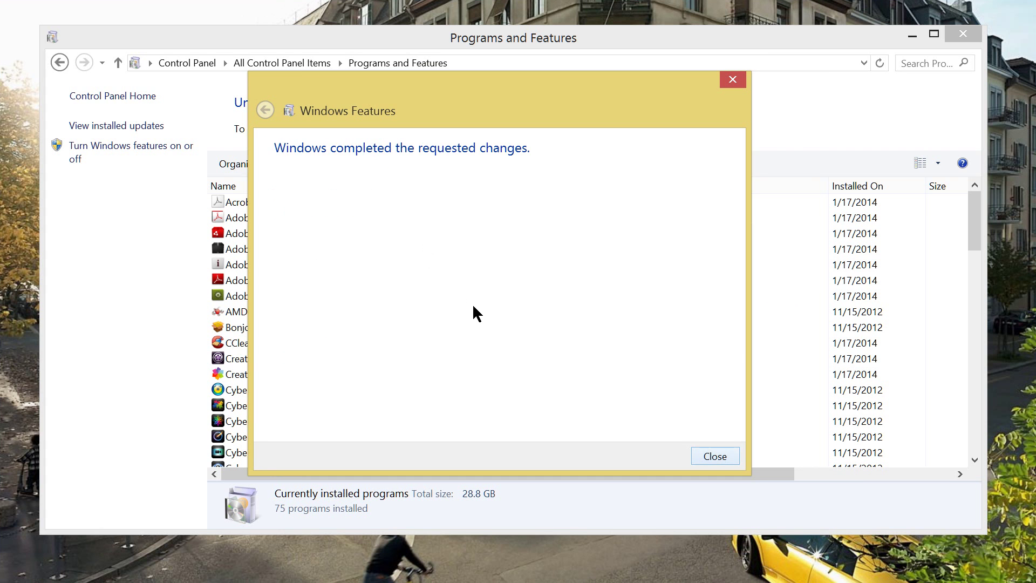
key("Return")
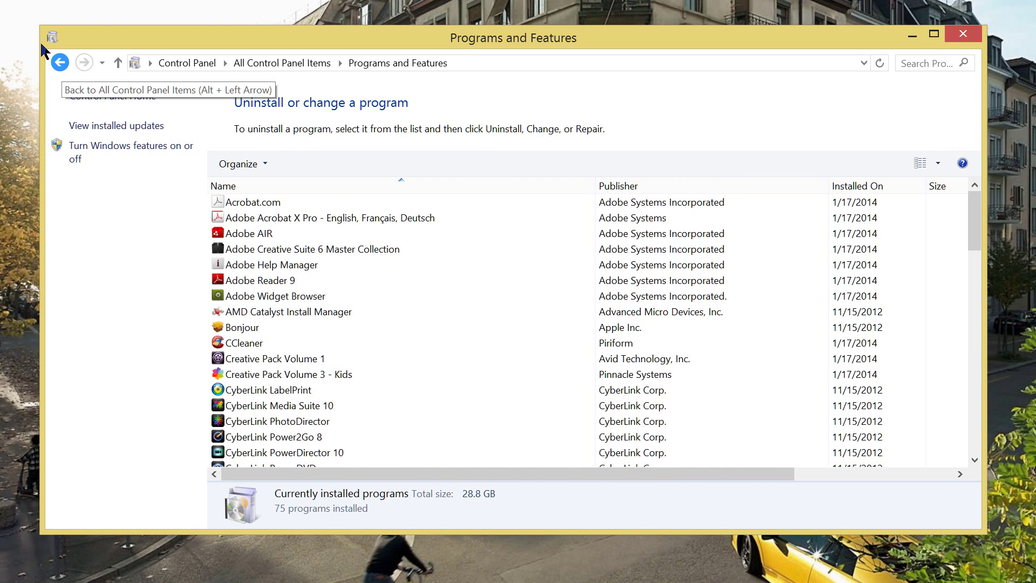
Go back to All Control Panel Items and open Administrative Tools.
key("alt+Left")
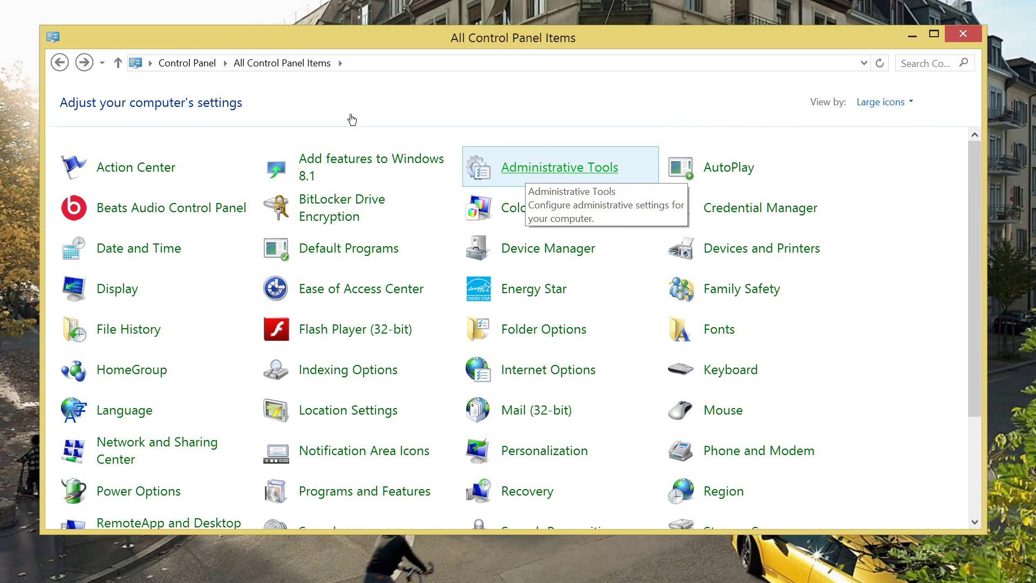
left_click(525, 170)
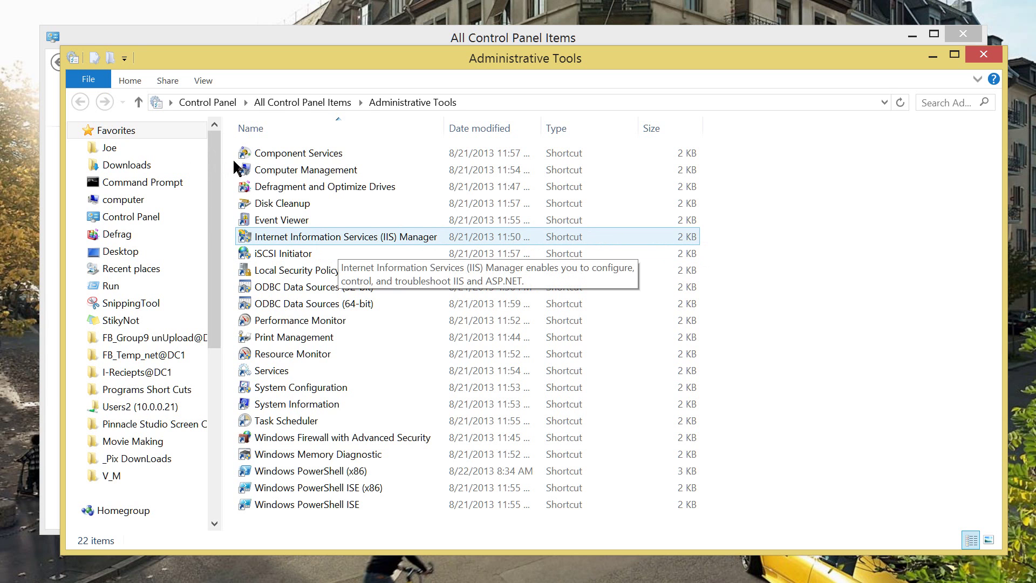
Launch the Internet Information Services (IIS) Manager shortcut.
left_click(271, 162)
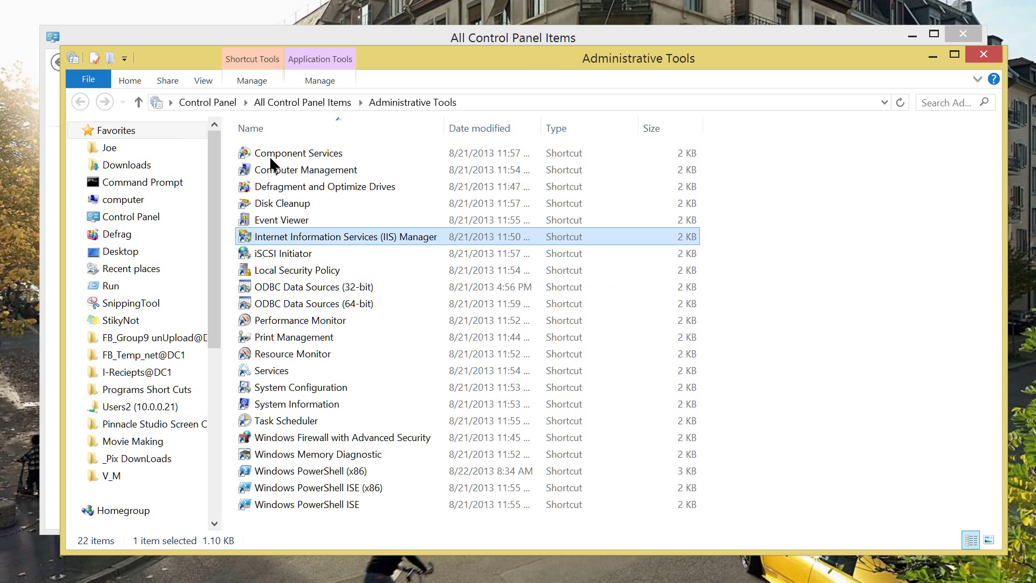
double_click(239, 155)
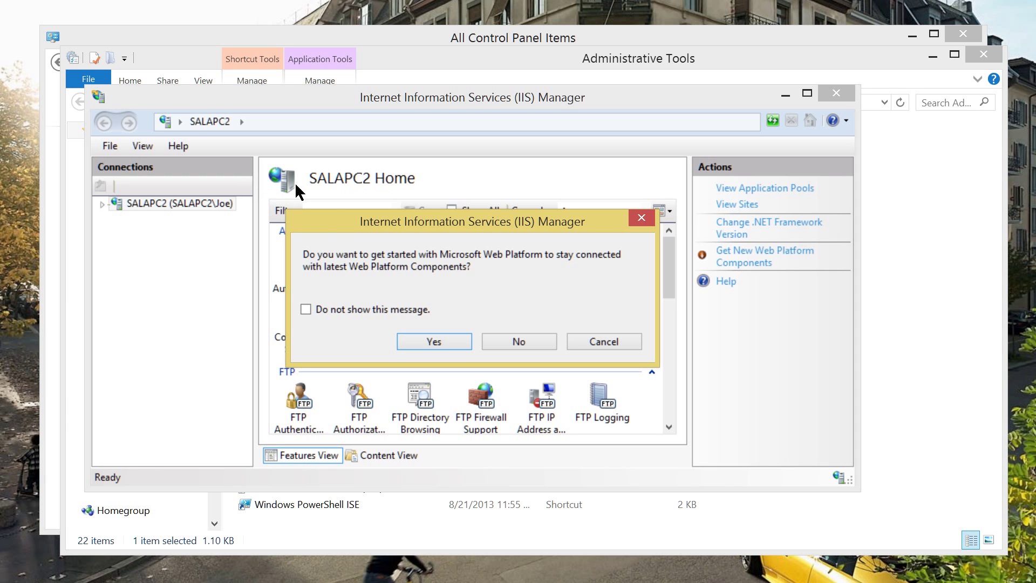
Decline the Web Platform prompt, expand SALAPC2 and Sites, and open the Sites context menu.
left_click(516, 342)
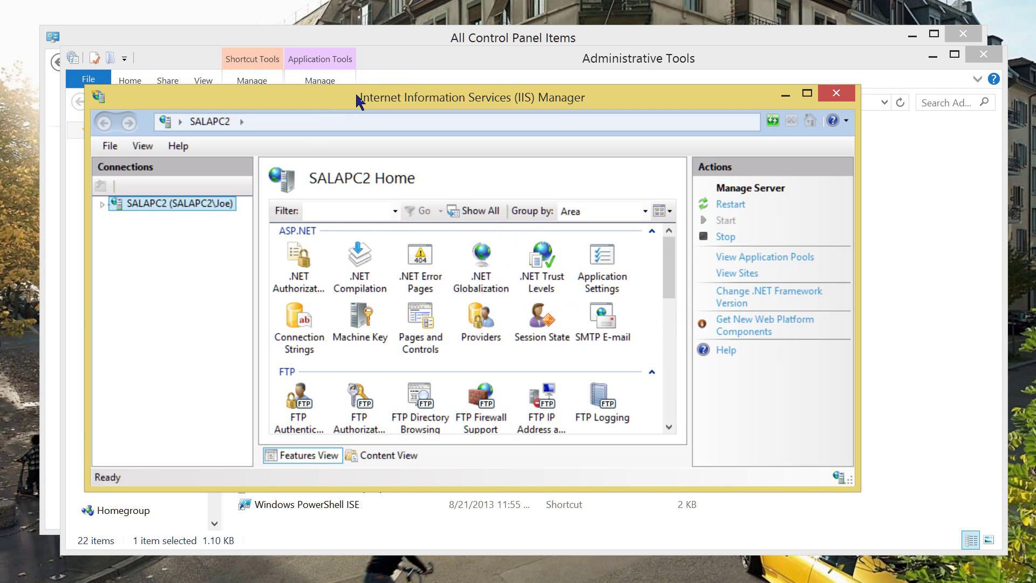
left_click_drag(384, 63, 412, 41)
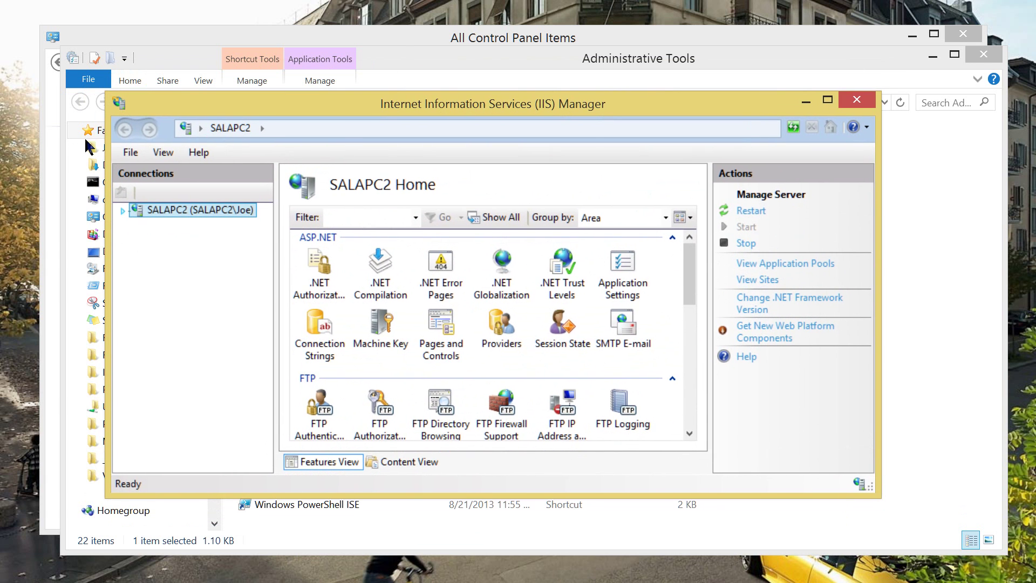
left_click(123, 211)
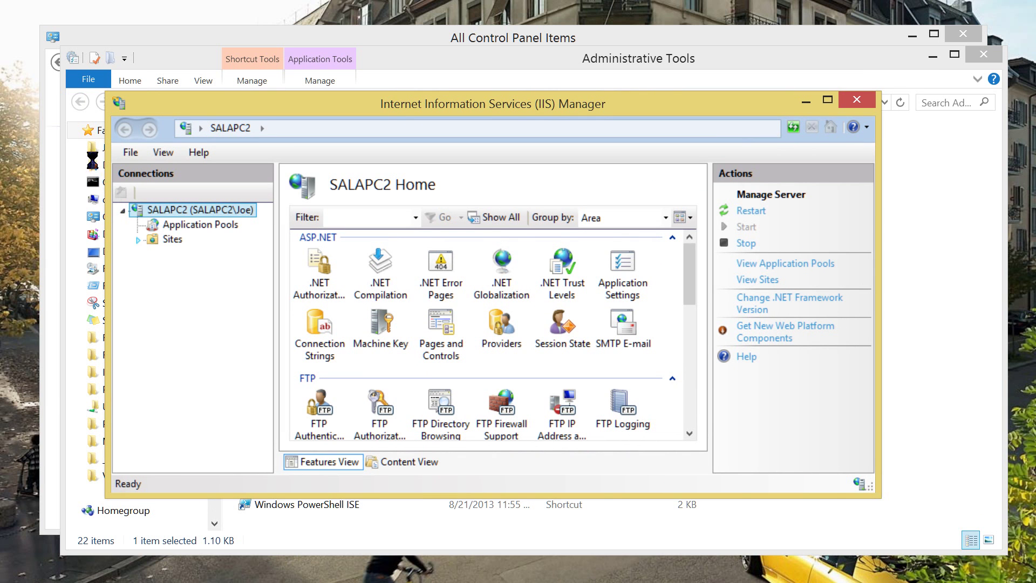
left_click(138, 240)
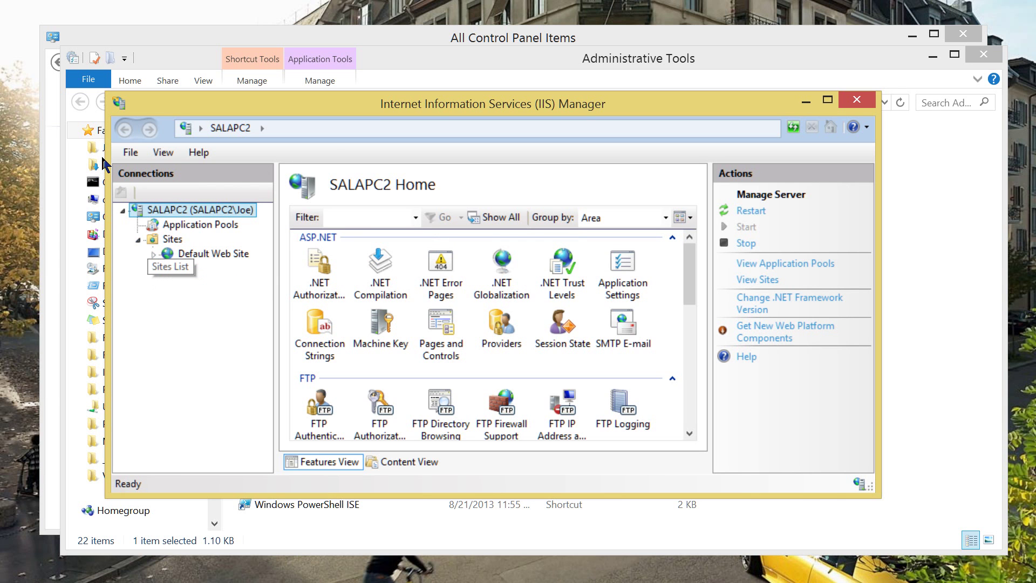
right_click(153, 238)
key("Down")
key("Down")
key("Down")
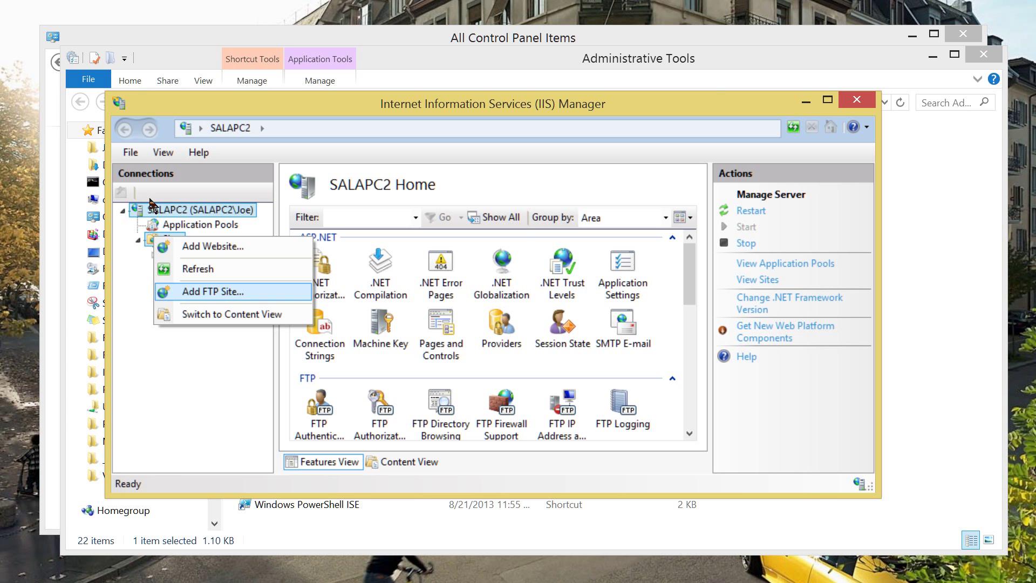
Choose Add FTP Site from the Sites context menu.
key("Return")
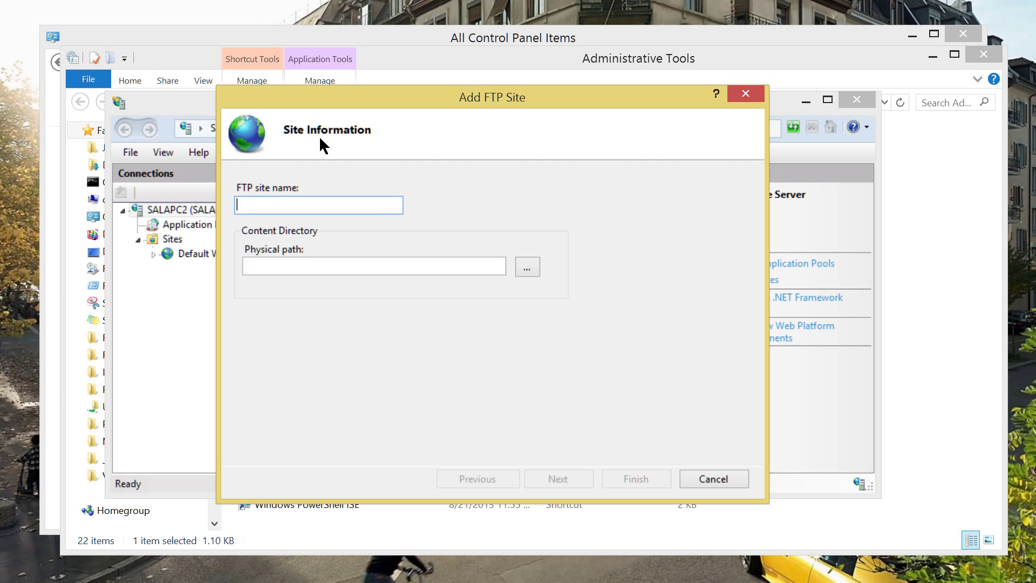
Name the site FTP with physical path set to a newly created C:\FTP folder.
type("FTP")
key("Return")
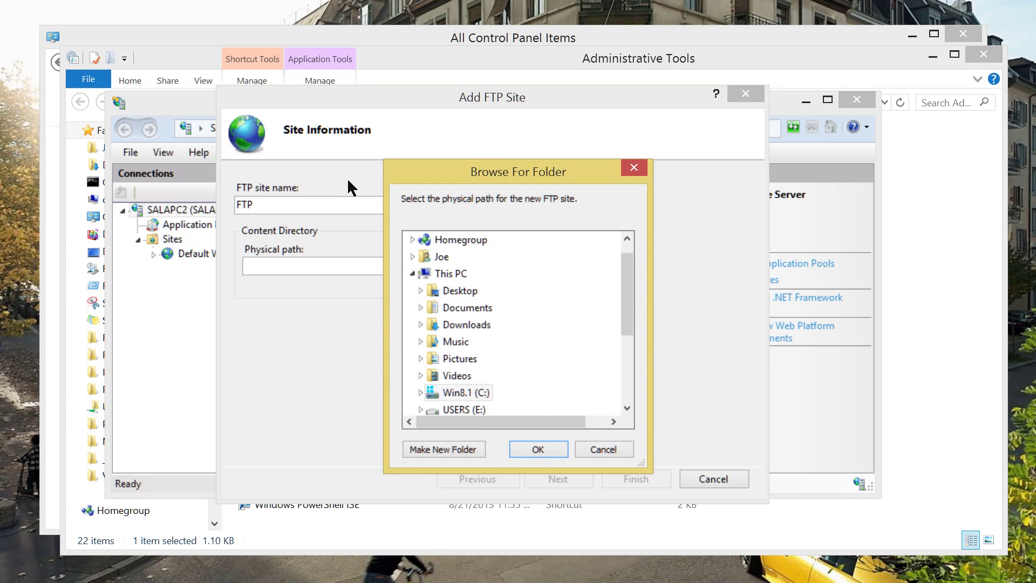
scroll(419, 206, "down", 2)
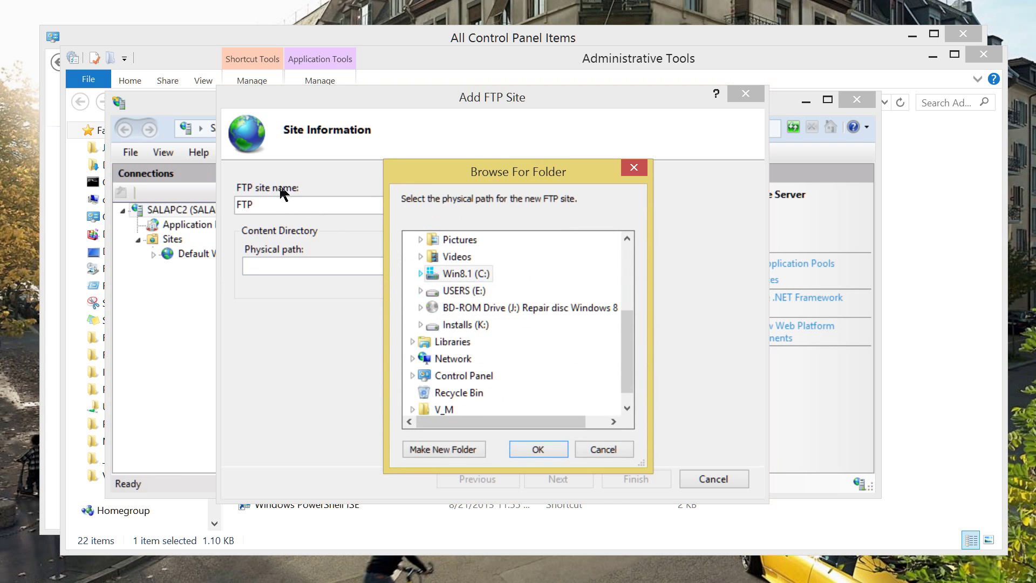
key("Right")
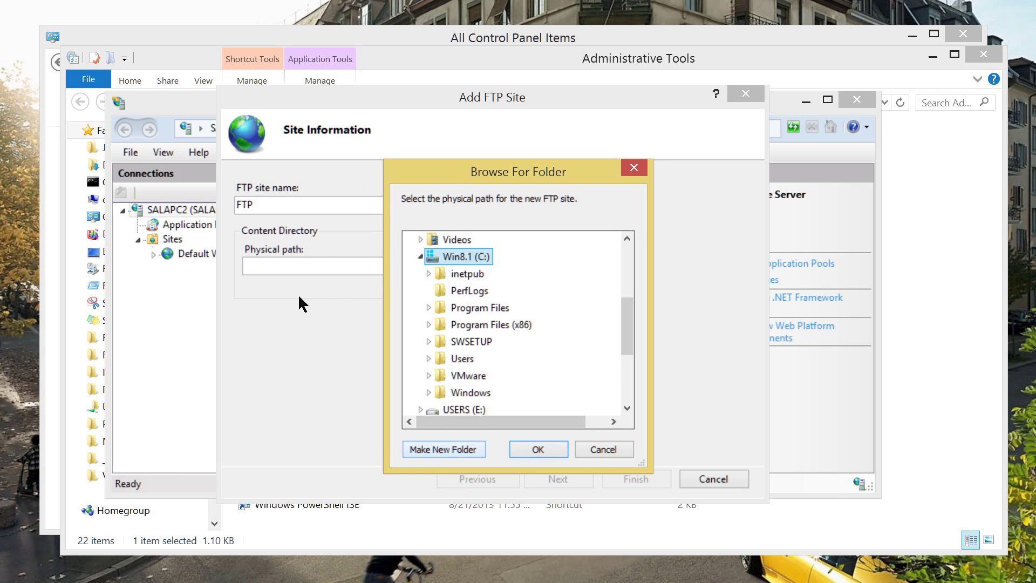
key("space")
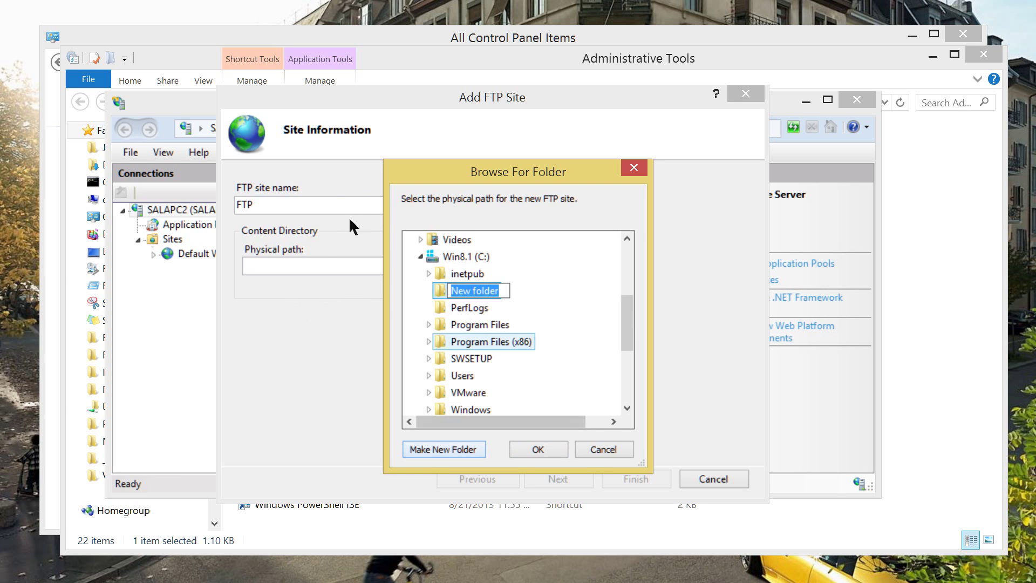
type("FTPO")
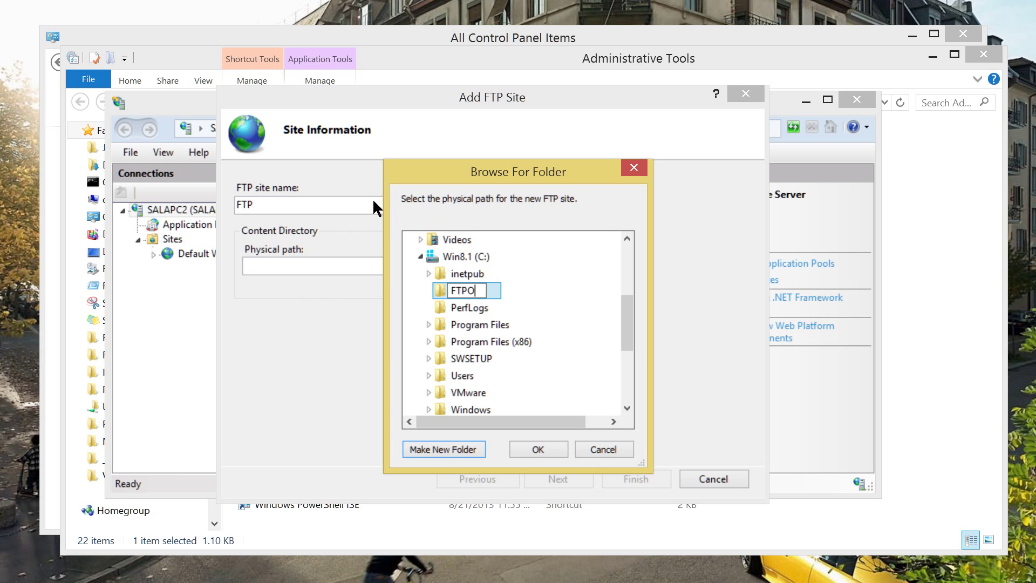
key("BackSpace")
key("Return")
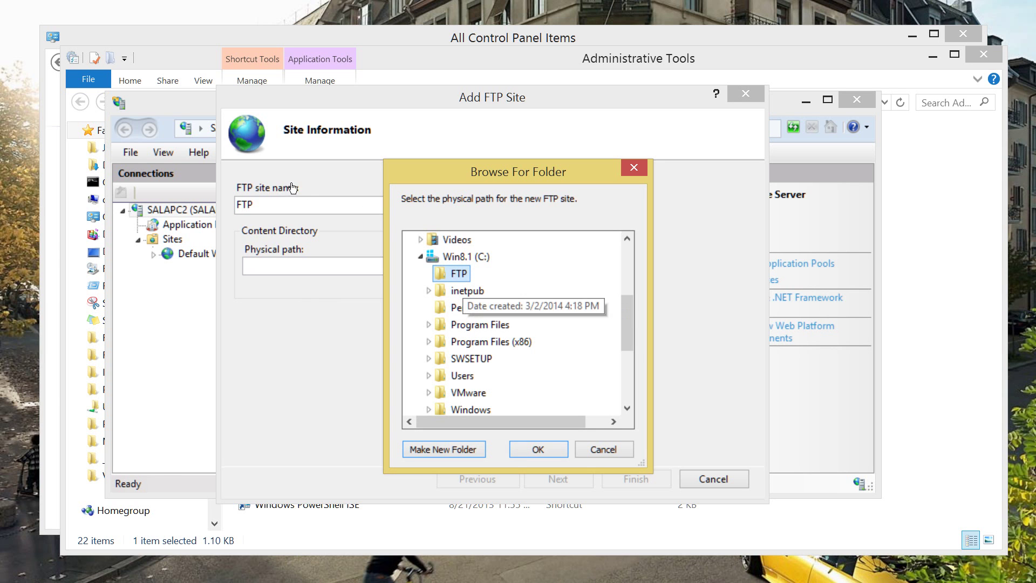
key("Return")
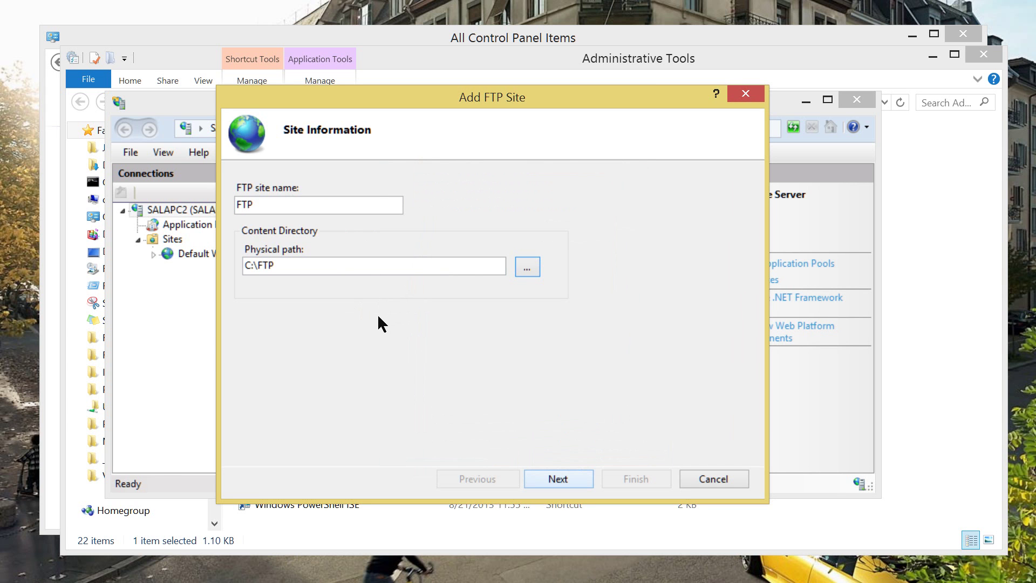
key("Return")
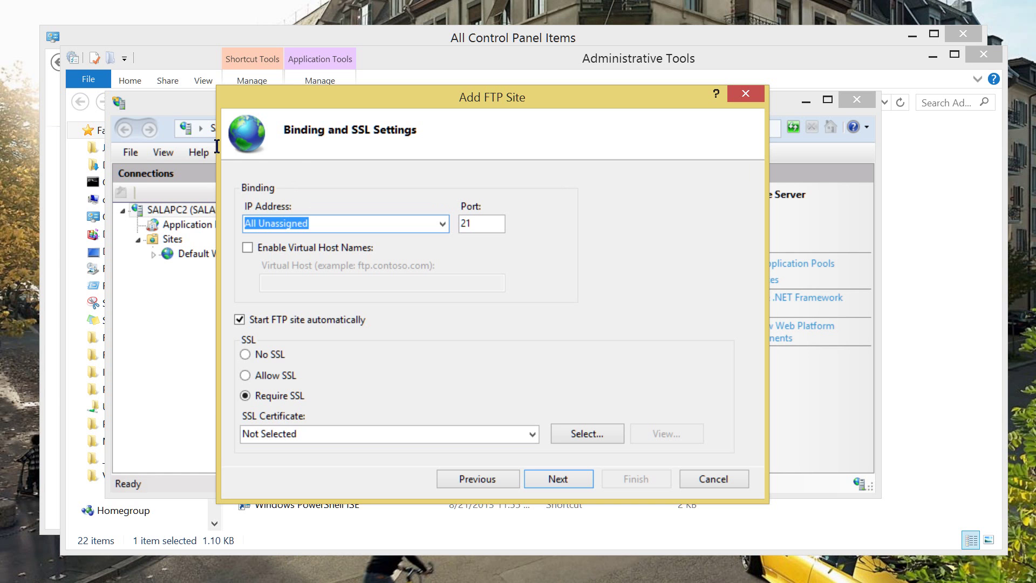
Bind the FTP site to IP 10.0.0.20 on port 21 with No SSL, then proceed.
key("alt+Down")
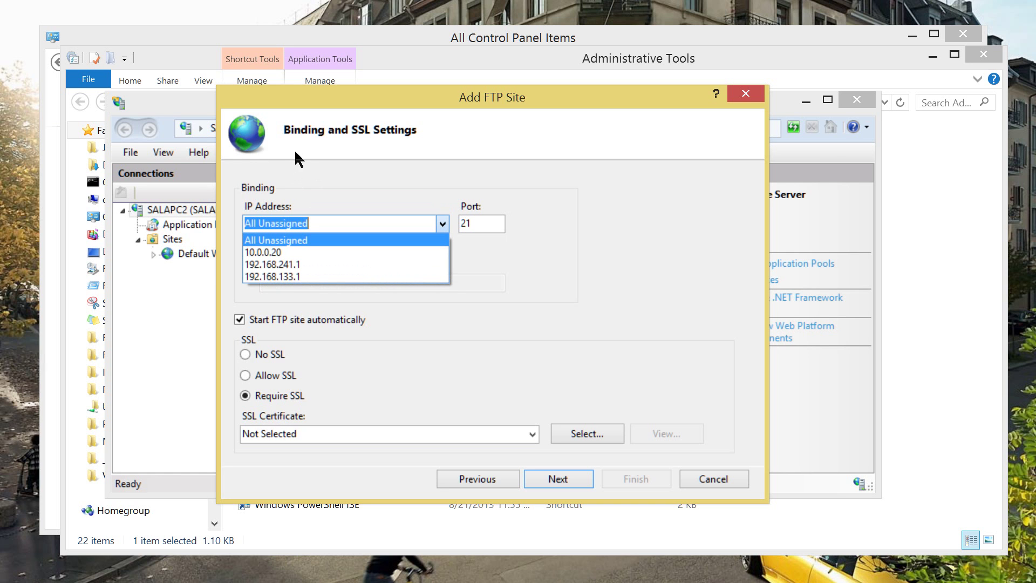
key("Down")
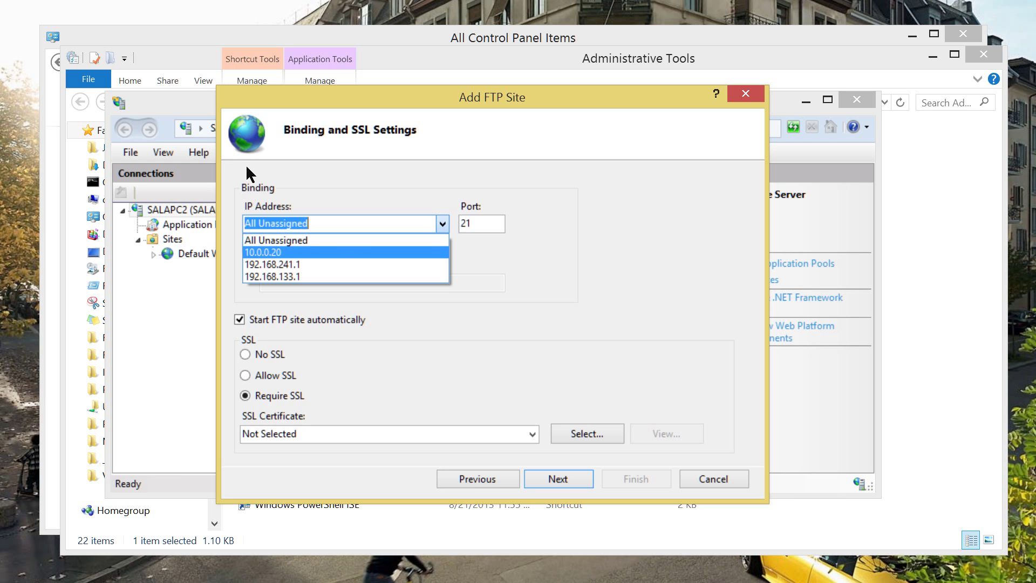
key("Return")
key("End")
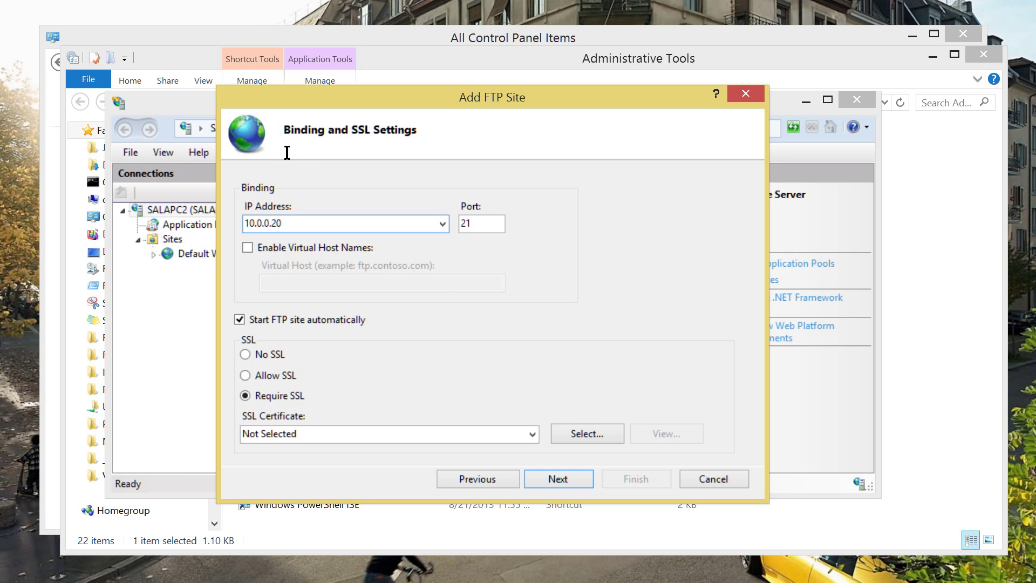
key("alt+Down")
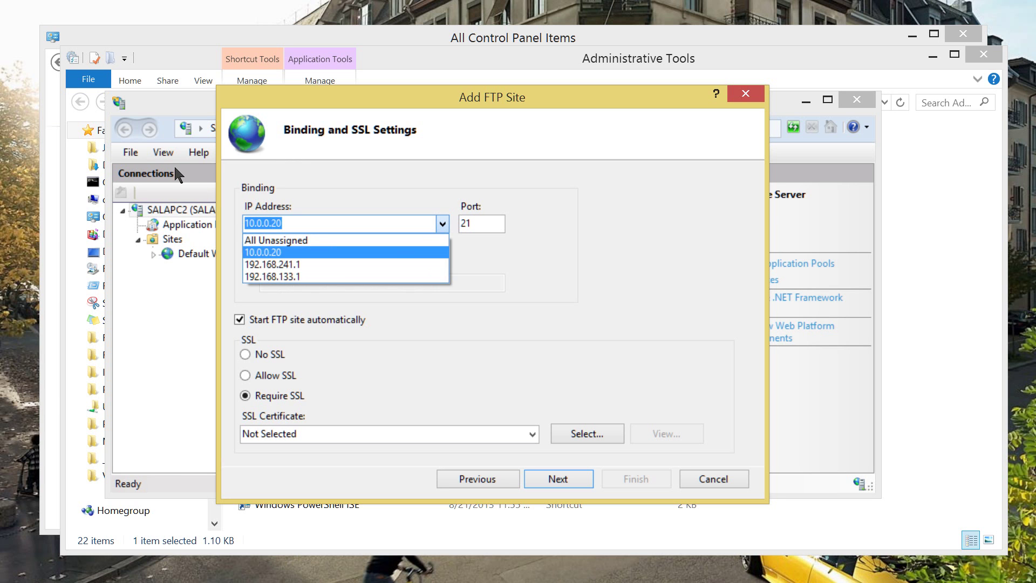
key("Return")
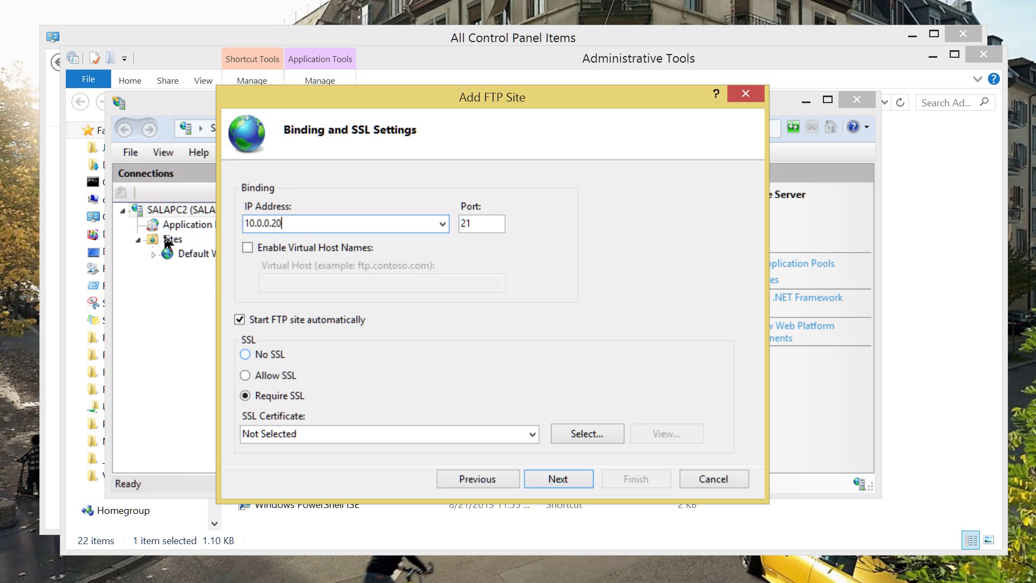
left_click(245, 355)
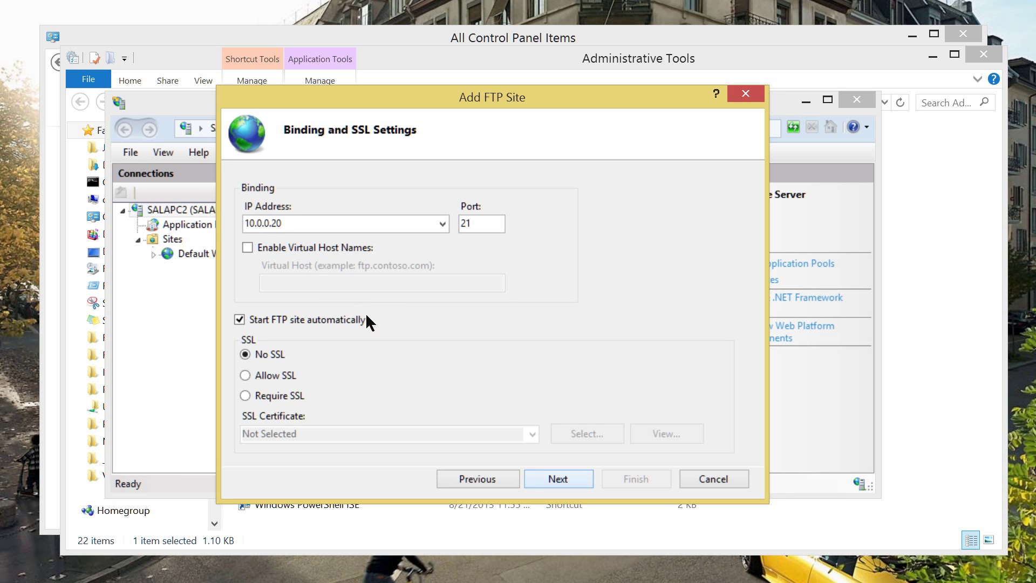
key("Tab")
key("shift+Tab")
key("End")
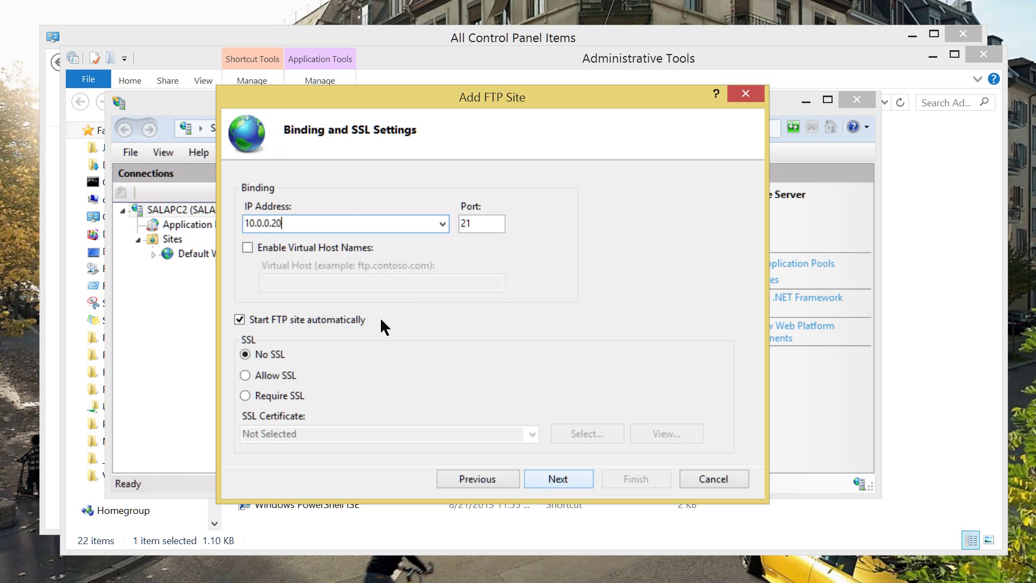
key("Return")
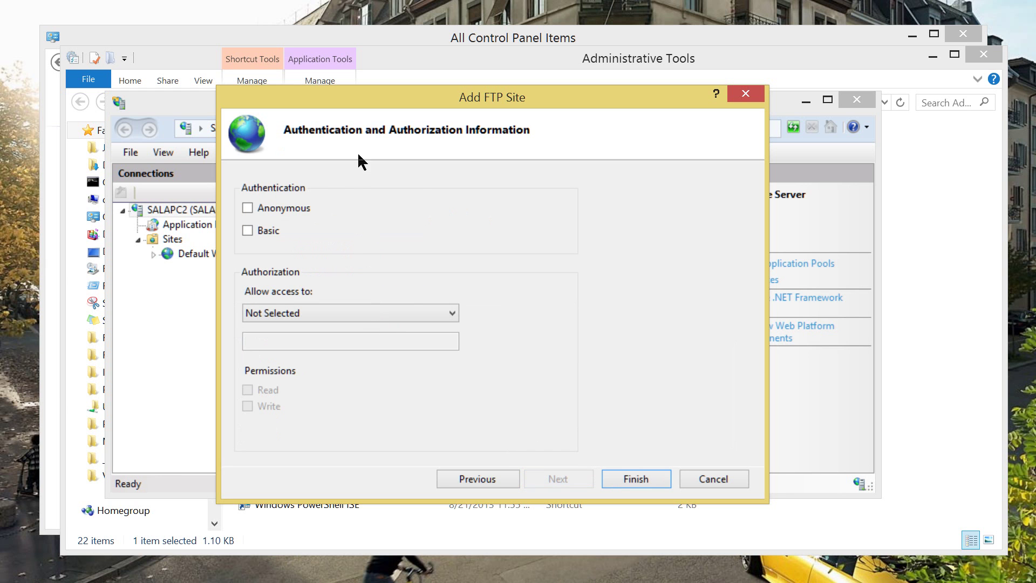
Enable Basic authentication for the FTP site, leaving Anonymous off.
key("Tab")
key("space")
key("shift+Tab")
key("space")
key("Tab")
key("space")
key("shift+Tab")
key("space")
key("space")
key("Tab")
Allow access to All users with both Read and Write permissions.
key("alt+Down")
key("Down")
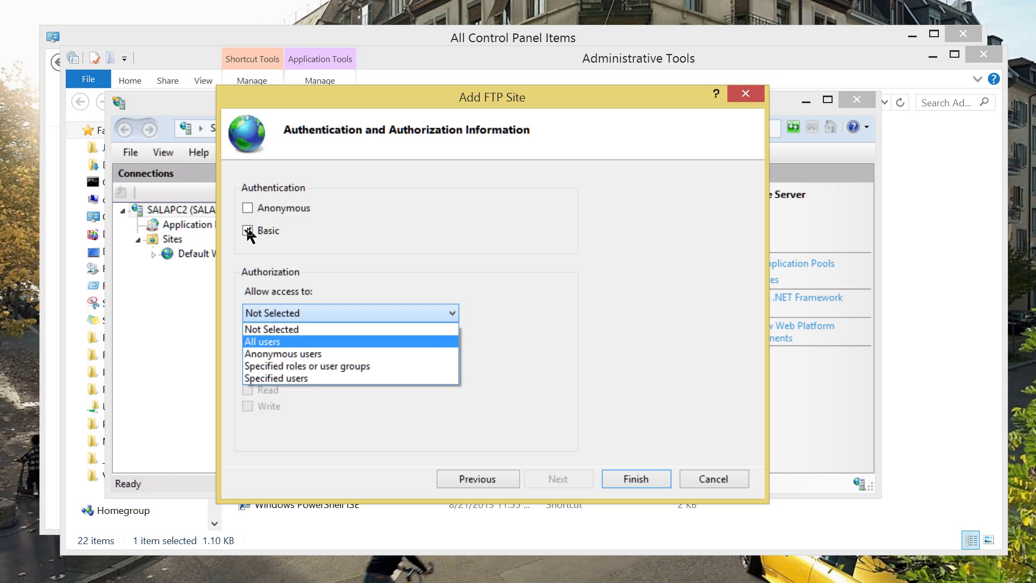
key("Return")
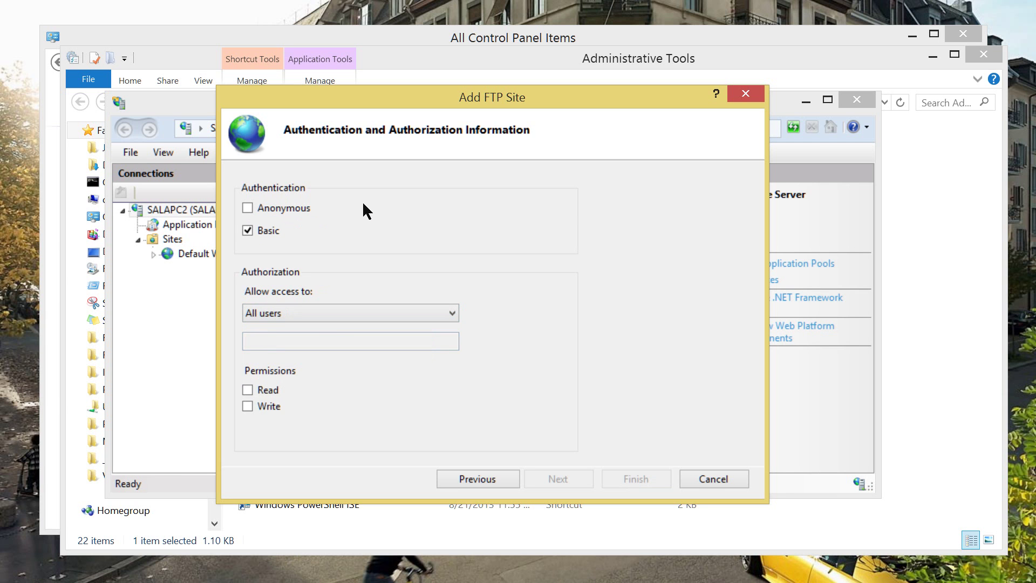
mouse_move(406, 93)
left_mouse_down()
mouse_move(409, 38)
mouse_move(407, 74)
left_mouse_up()
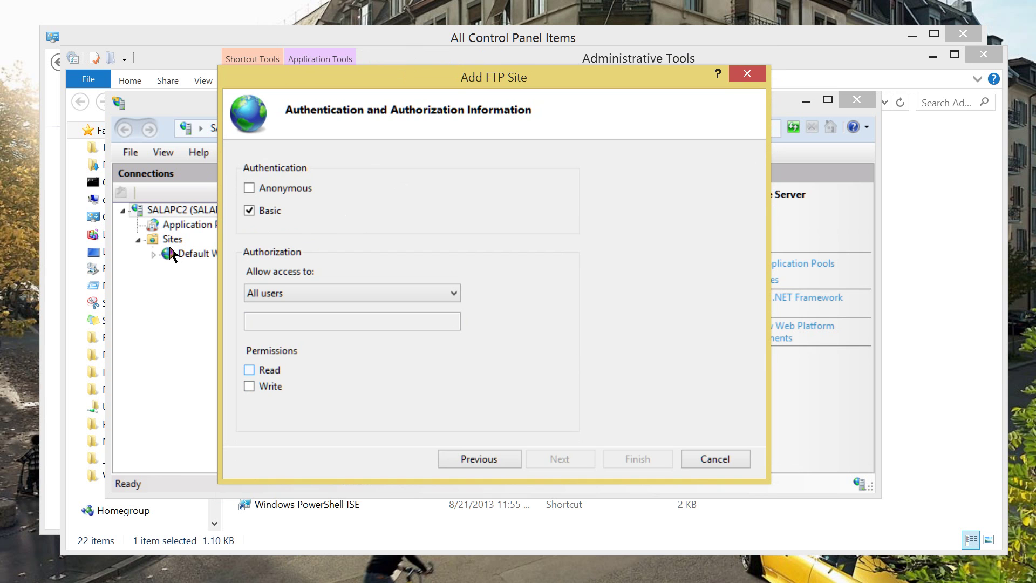
left_click(249, 369)
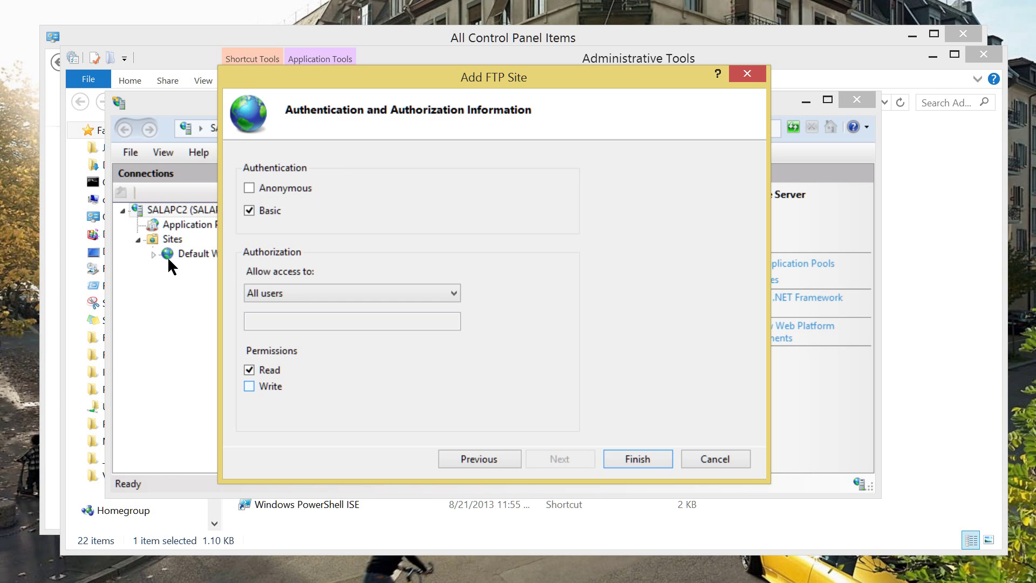
key("space")
Finish the Add FTP Site wizard and open a File Explorer window on This PC.
key("Return")
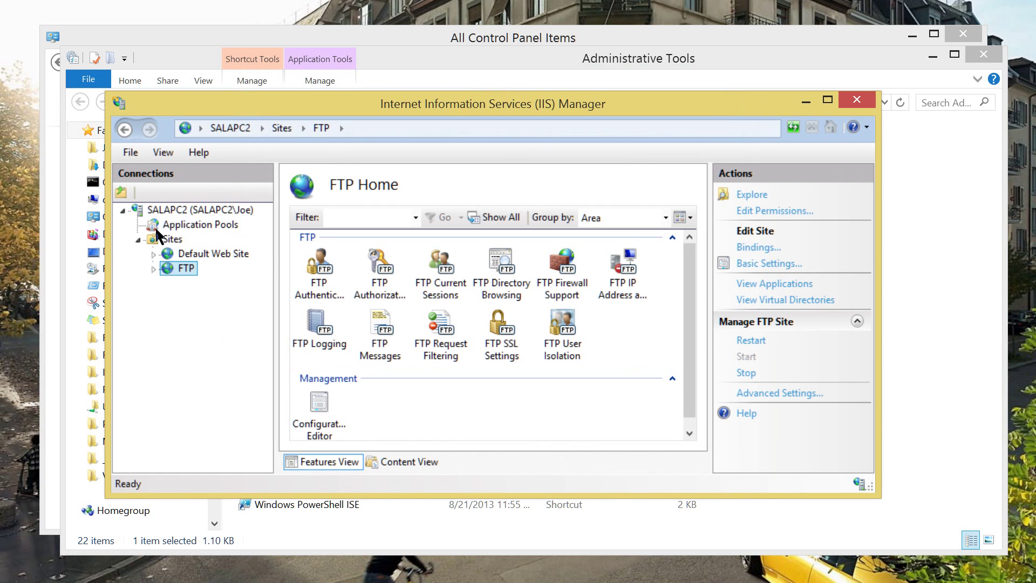
left_click_drag(364, 109, 402, 60)
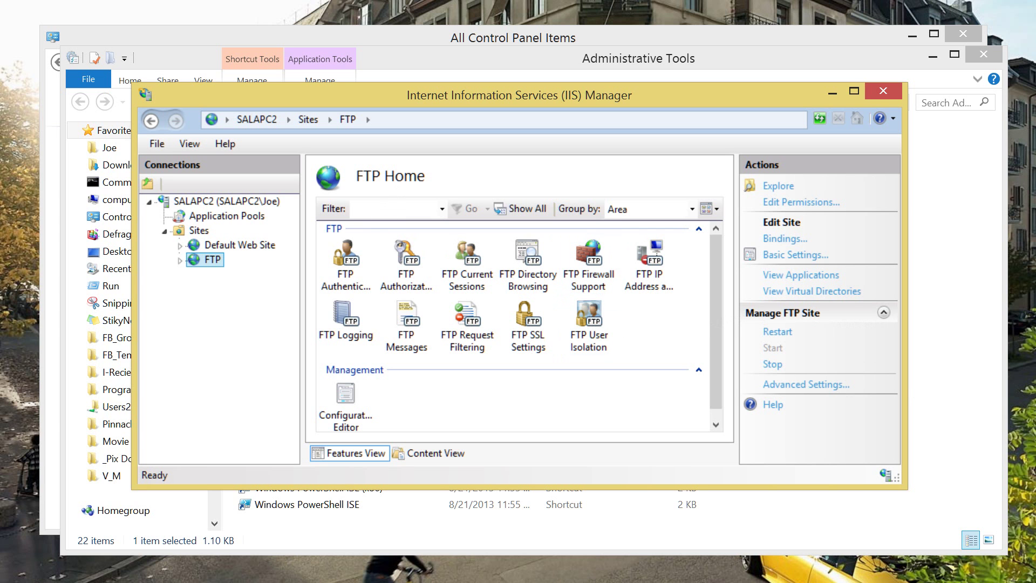
key("super+e")
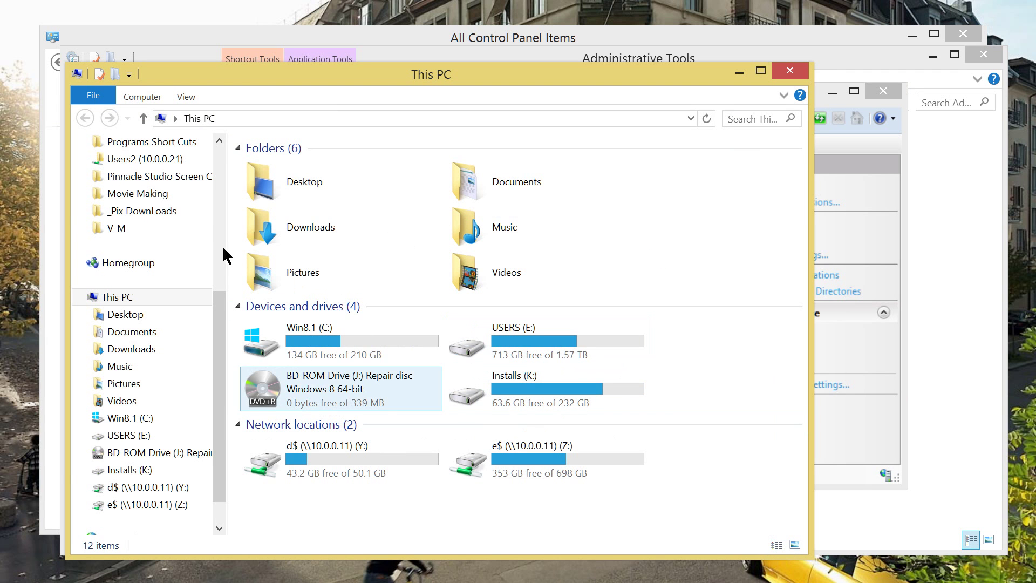
Go to the FTP folder on the Win8.1 (C:) drive.
key("Up")
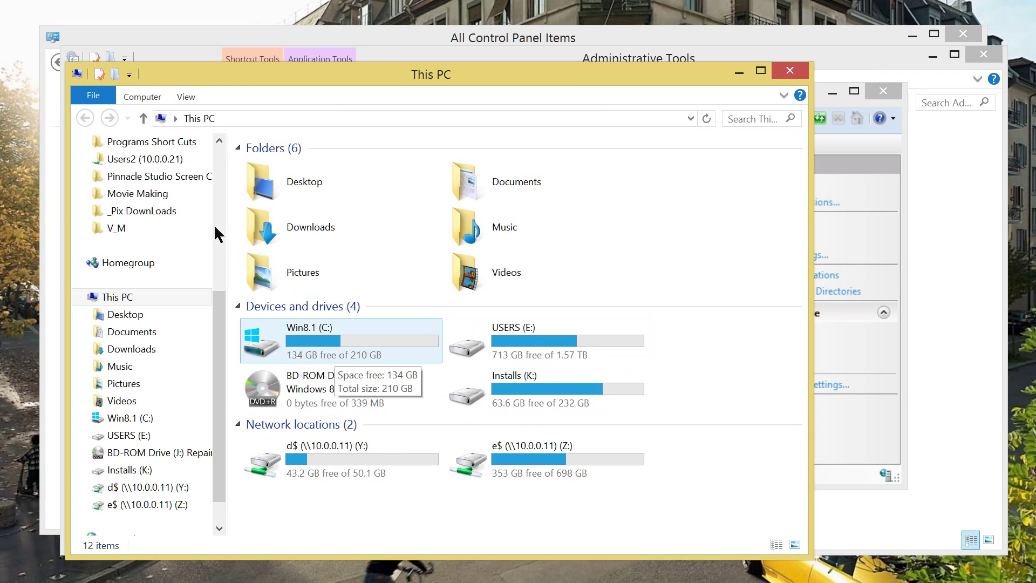
key("Return")
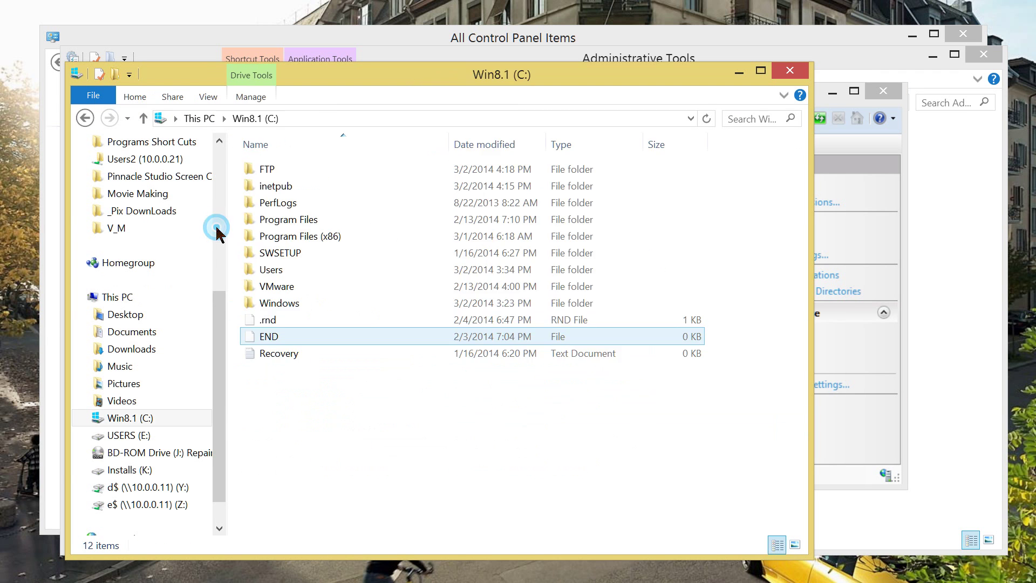
key("Tab")
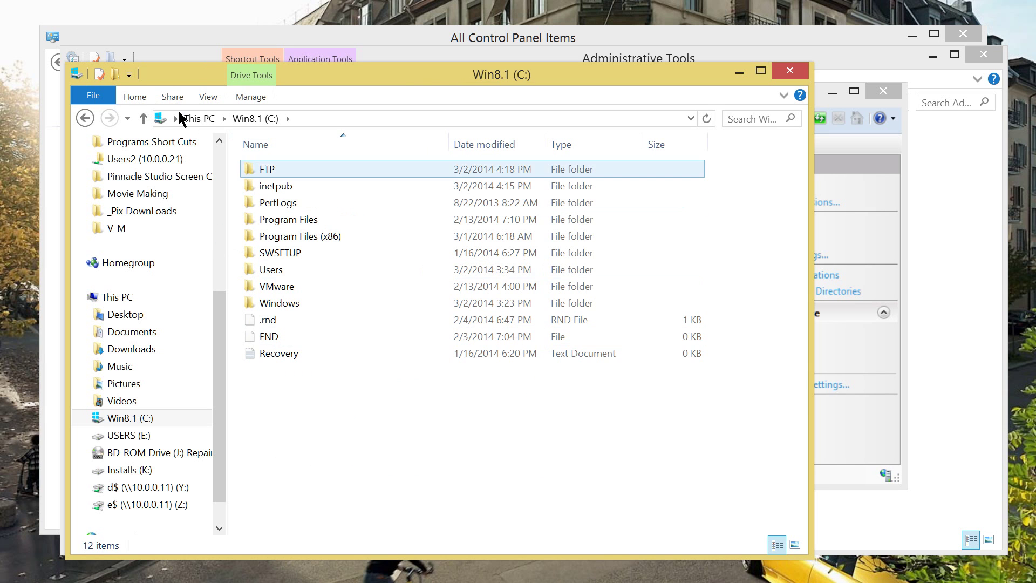
key("Return")
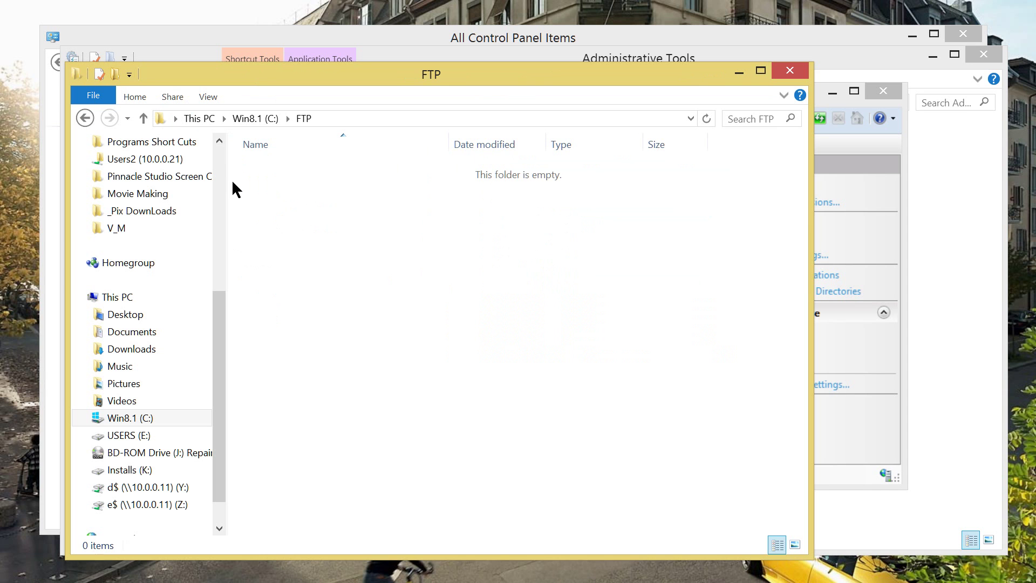
Create a new folder named TEST in C:\FTP and open it.
key("shift+F10")
key("Down")
key("Down")
key("Down")
key("Down")
key("Down")
key("Down")
key("Down")
key("Down")
key("Down")
key("Down")
key("Right")
key("Up")
key("Up")
key("Up")
key("Up")
key("Up")
key("Up")
key("Up")
key("Up")
key("Up")
key("Up")
key("Up")
key("Up")
key("Up")
key("Up")
key("Up")
key("Return")
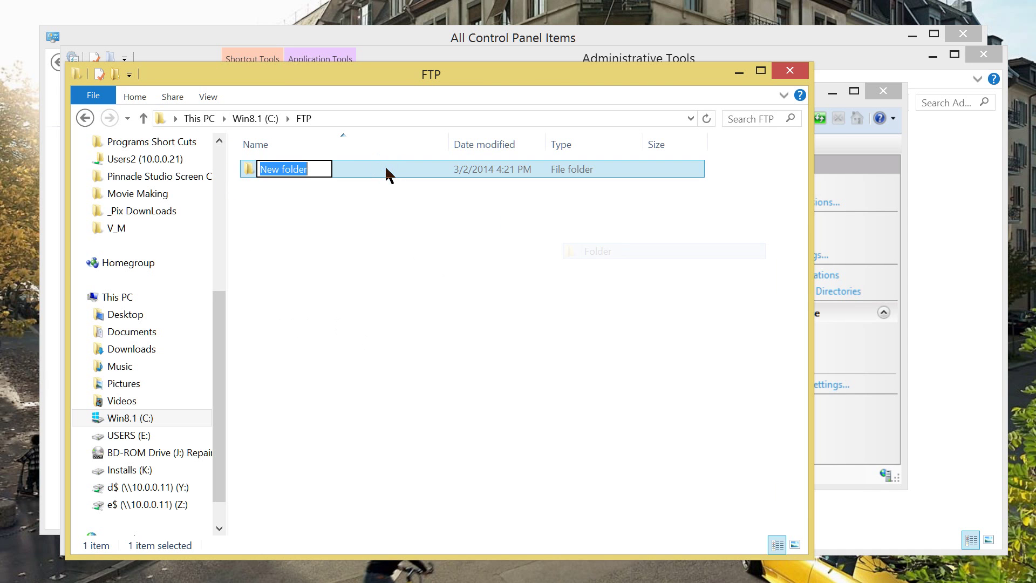
type("TEST")
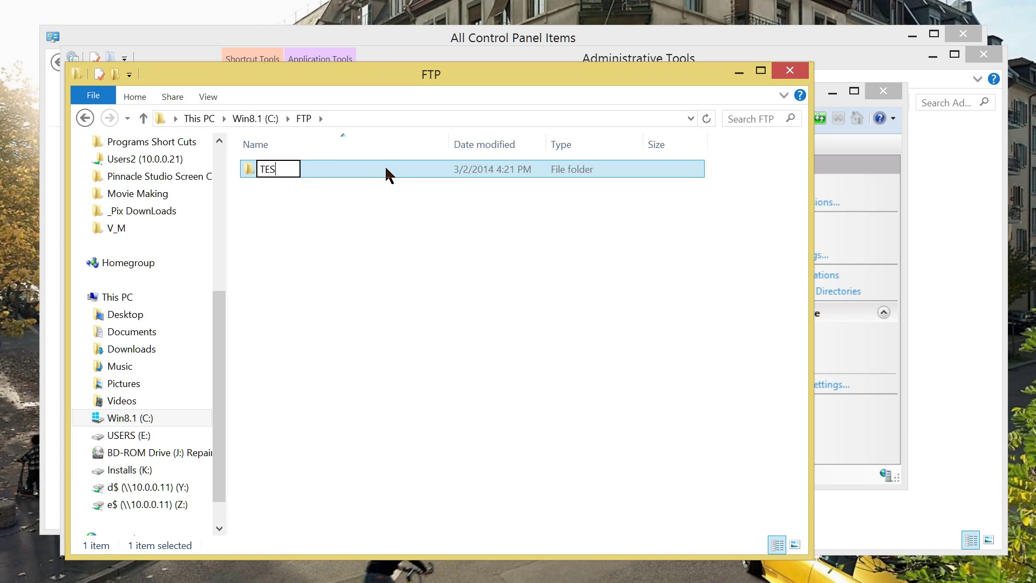
key("Return")
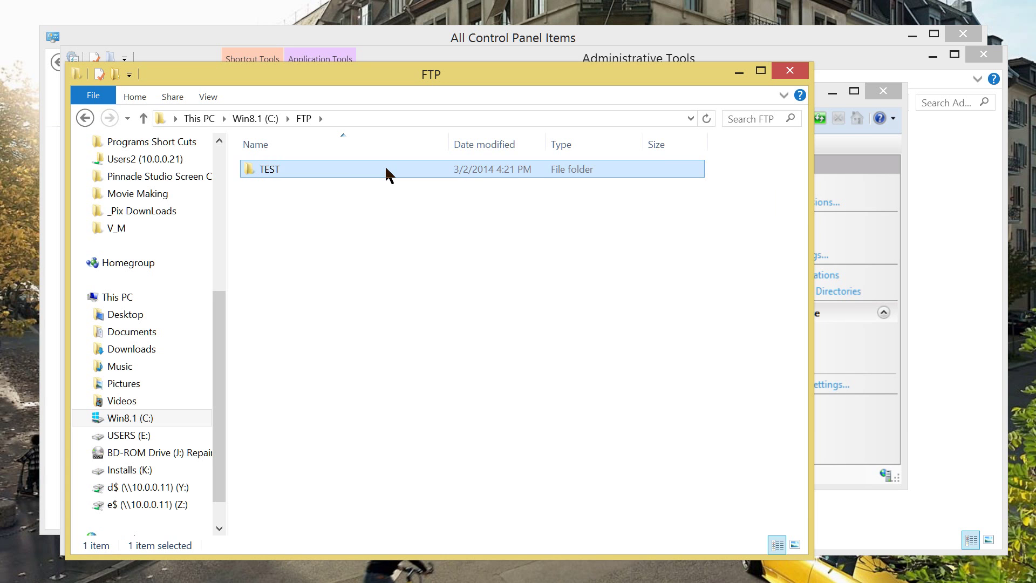
key("Return")
Create a new text document named TEST in the TEST folder and open it.
right_click(315, 220)
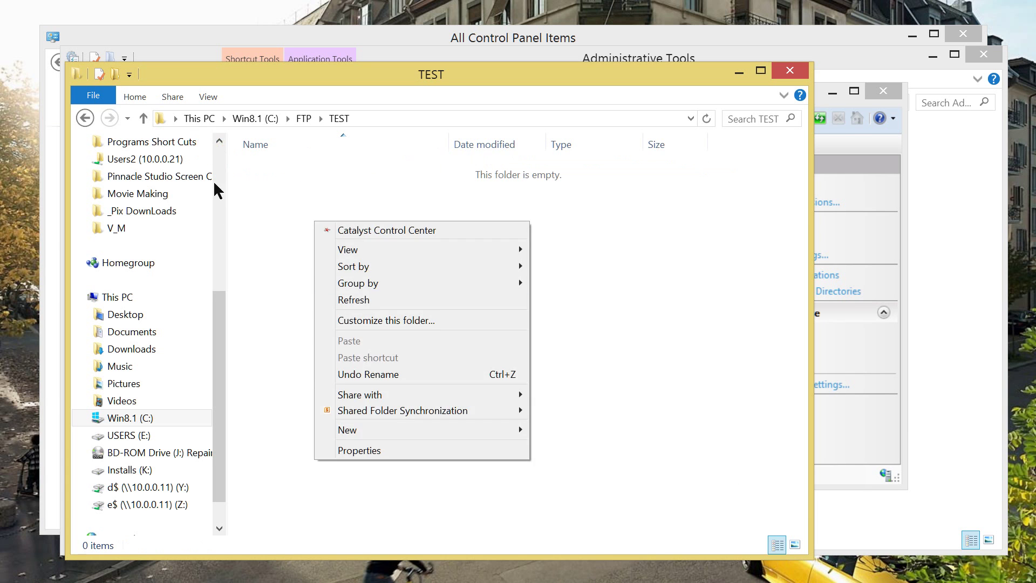
mouse_move(418, 430)
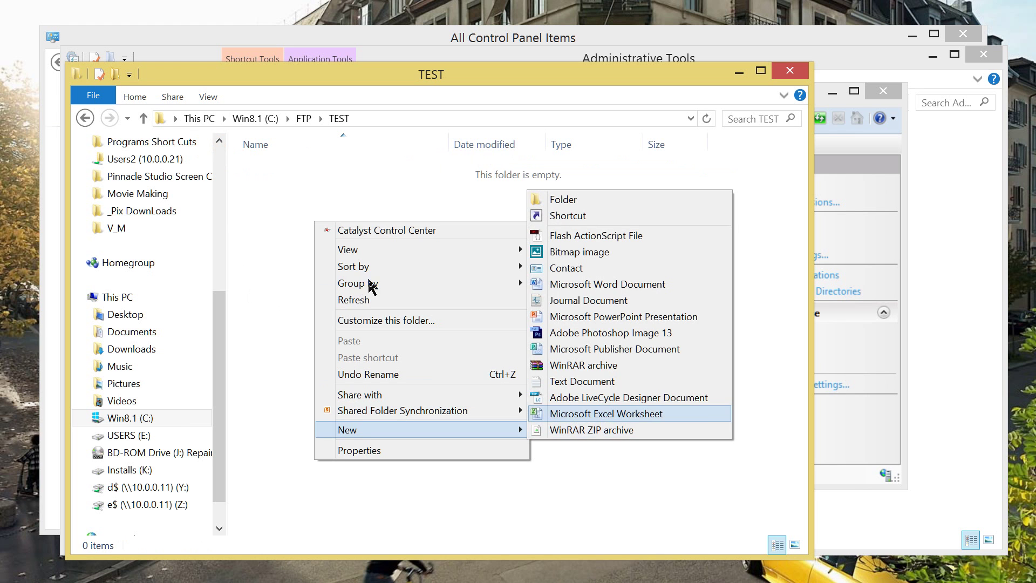
left_click(577, 381)
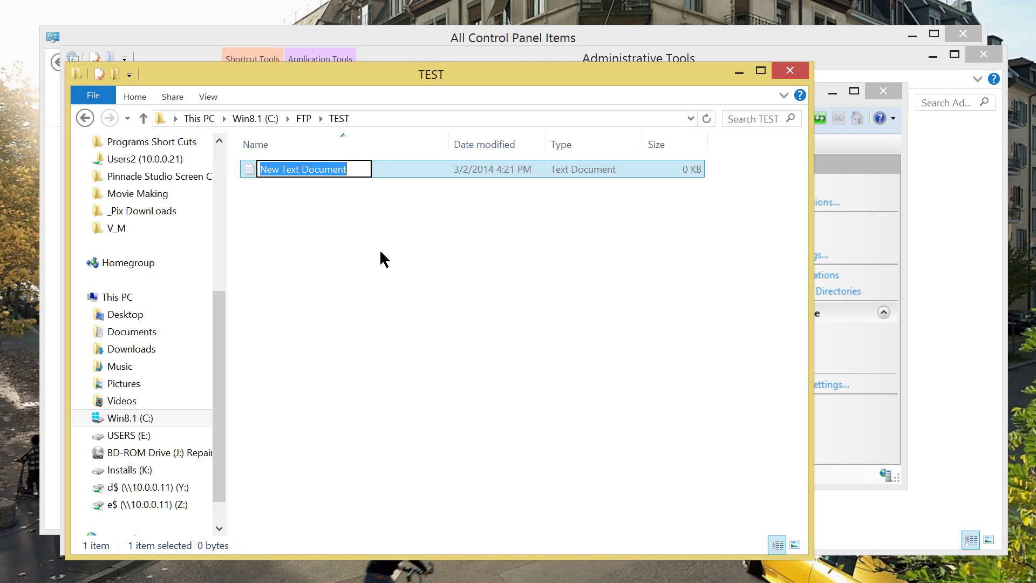
type("TES")
type("T")
key("Return")
key("Return")
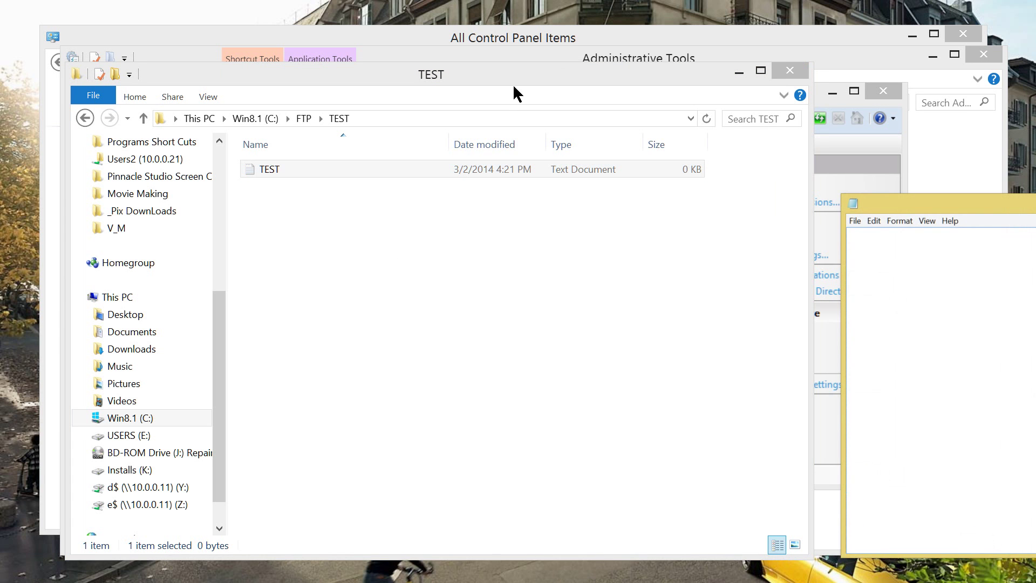
Write 123 in TEST.txt, save it, and close the TEST folder window.
left_click_drag(652, 135, 239, 137)
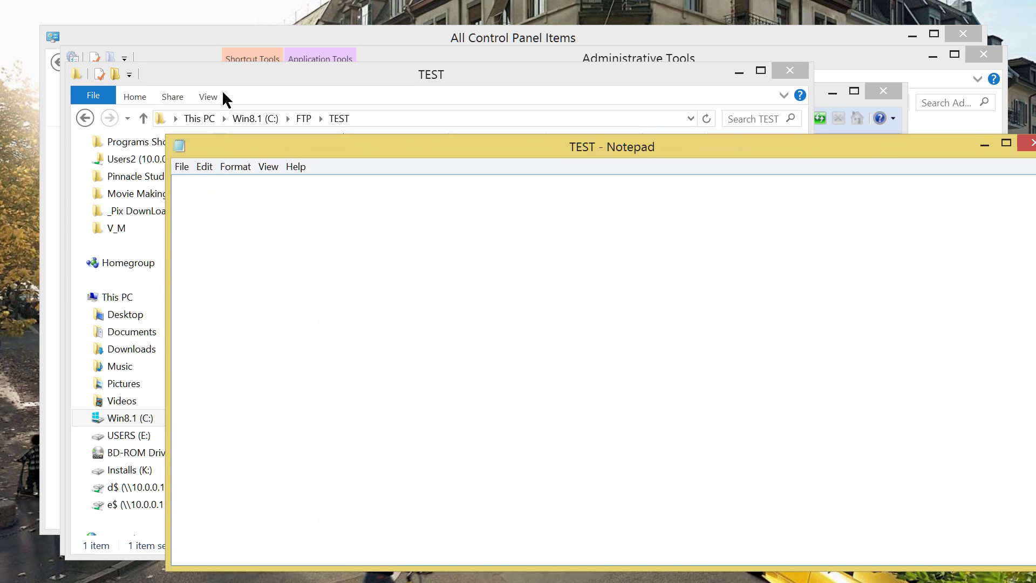
left_click(178, 165)
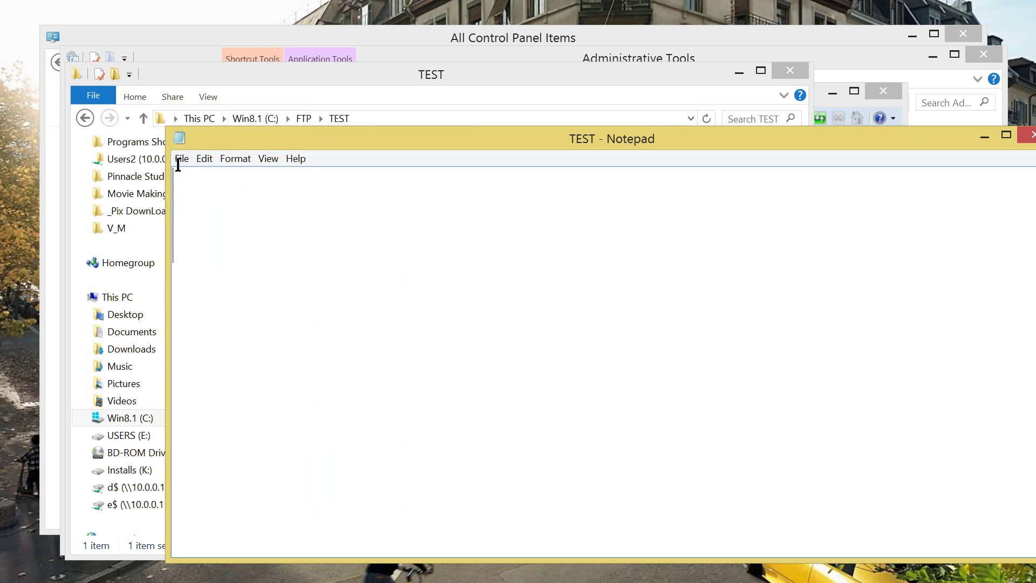
type("123")
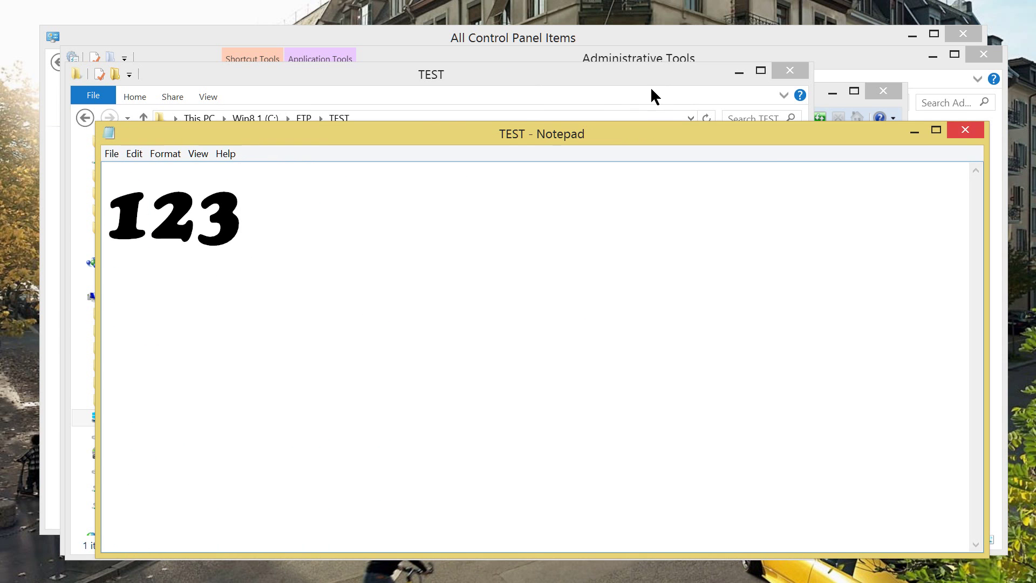
key("alt+F4")
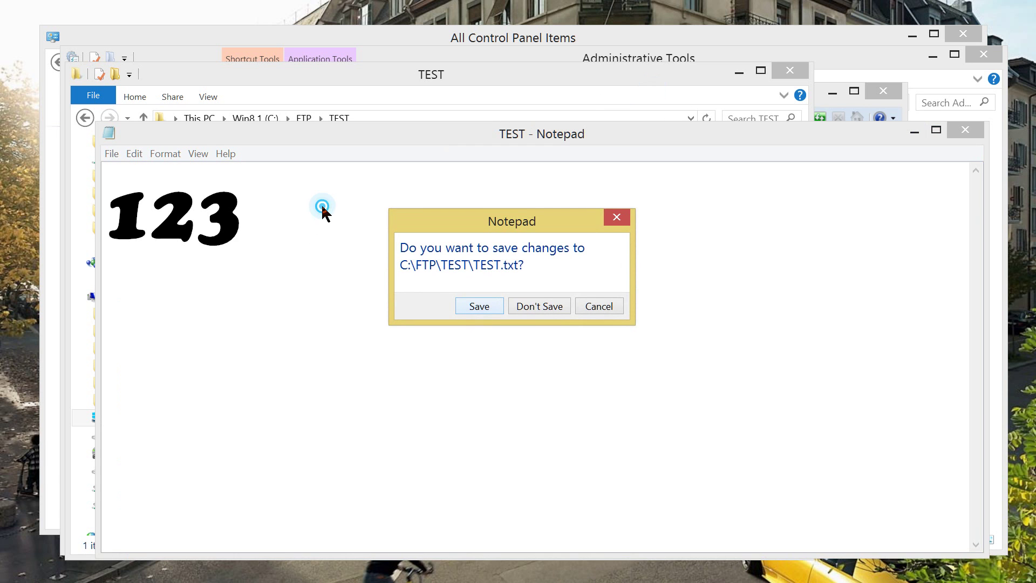
key("Return")
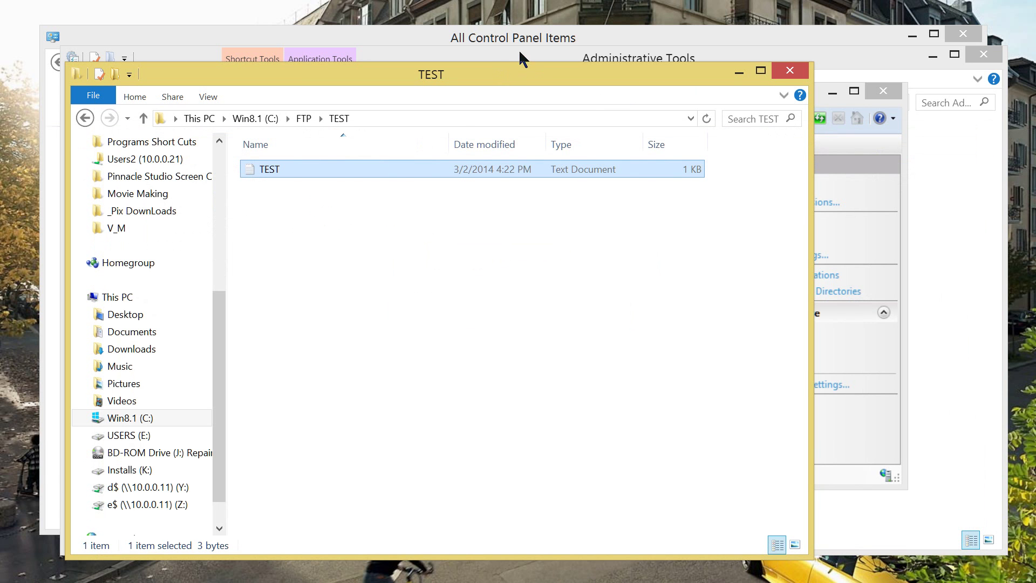
key("alt+F4")
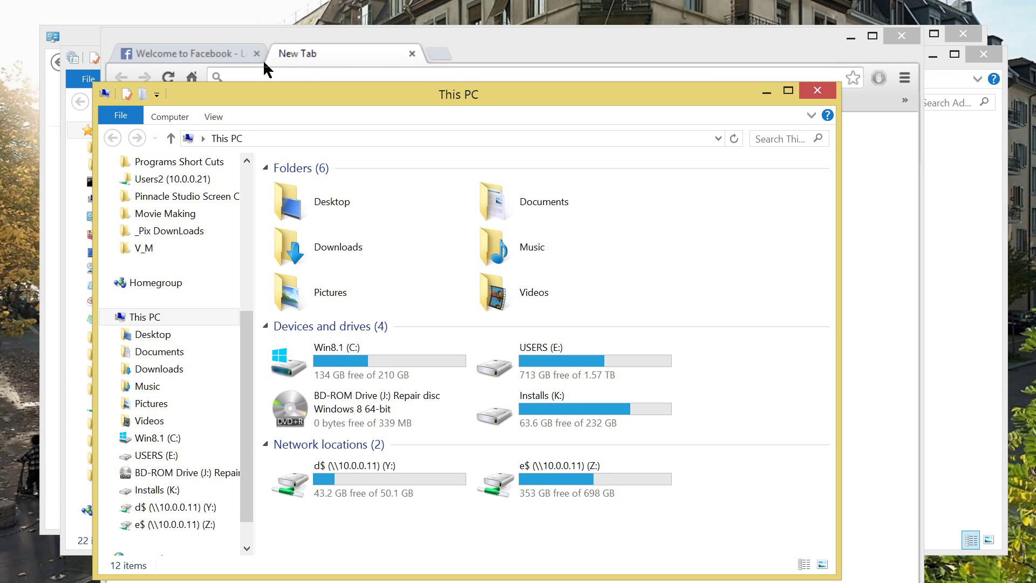
Load the FTP site at ftp://10.0.0.20 in Chrome.
left_click_drag(263, 63, 1035, 68)
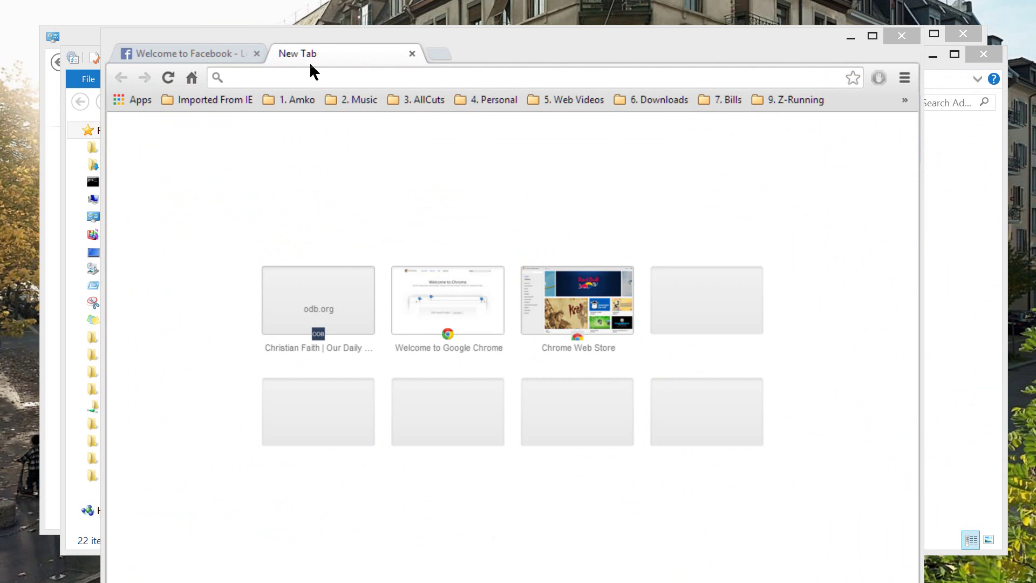
left_click_drag(340, 27, 333, 48)
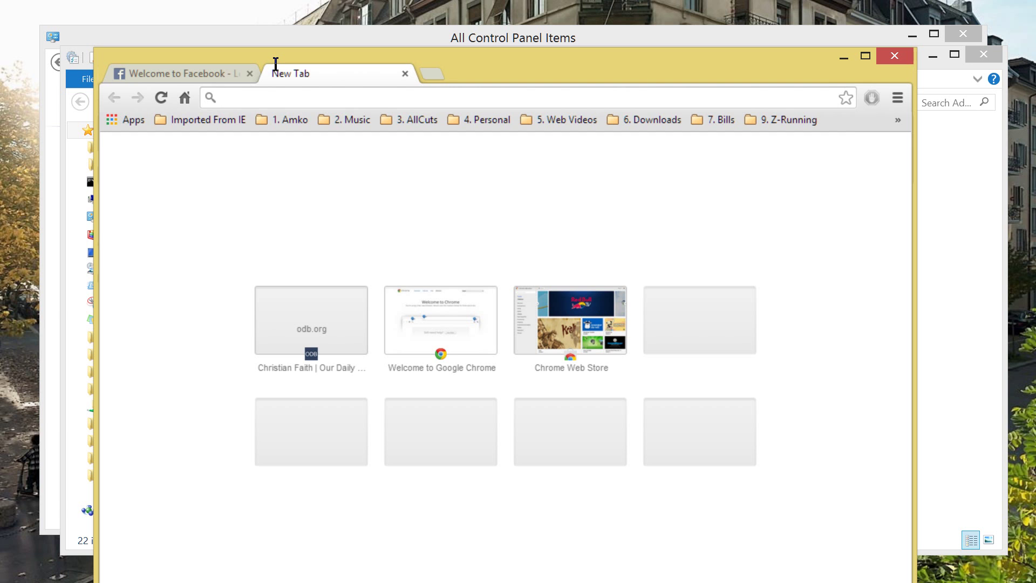
type("FT")
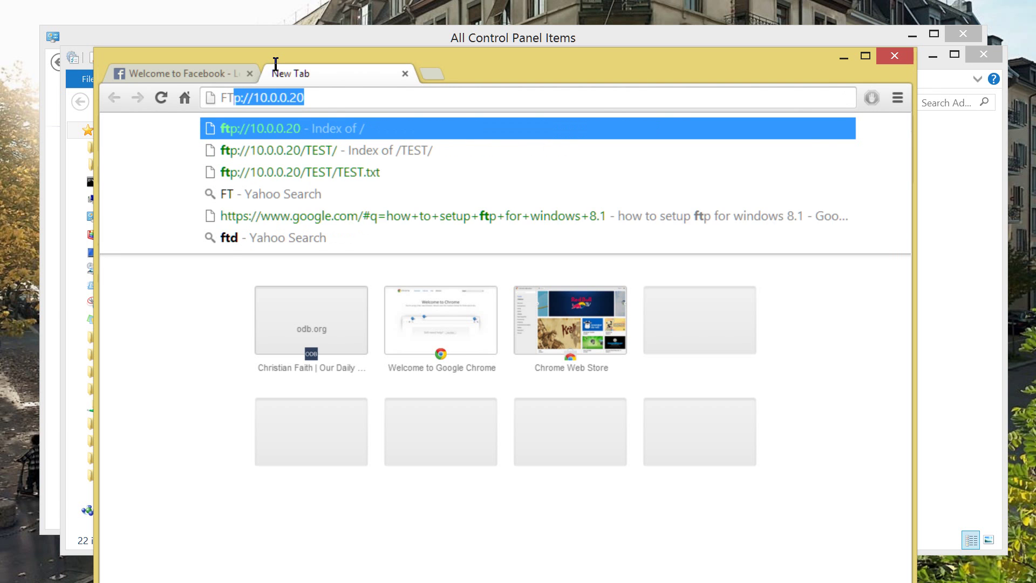
type("P:")
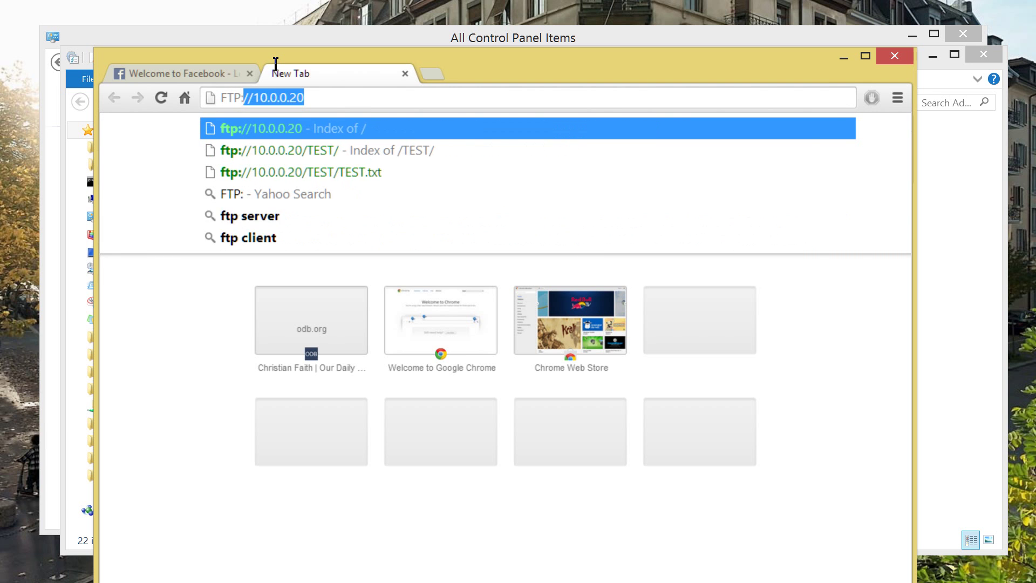
type("//")
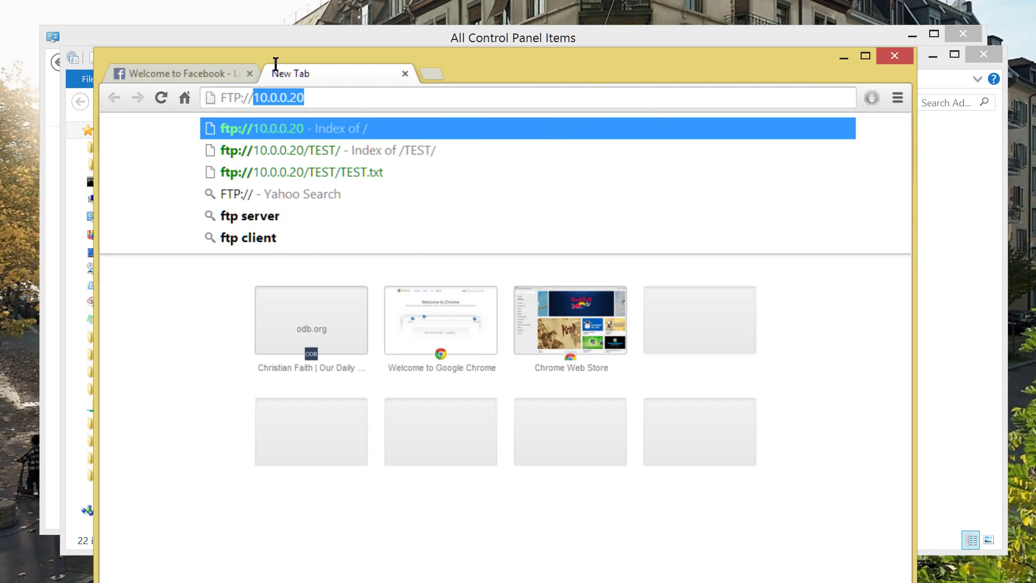
type("10")
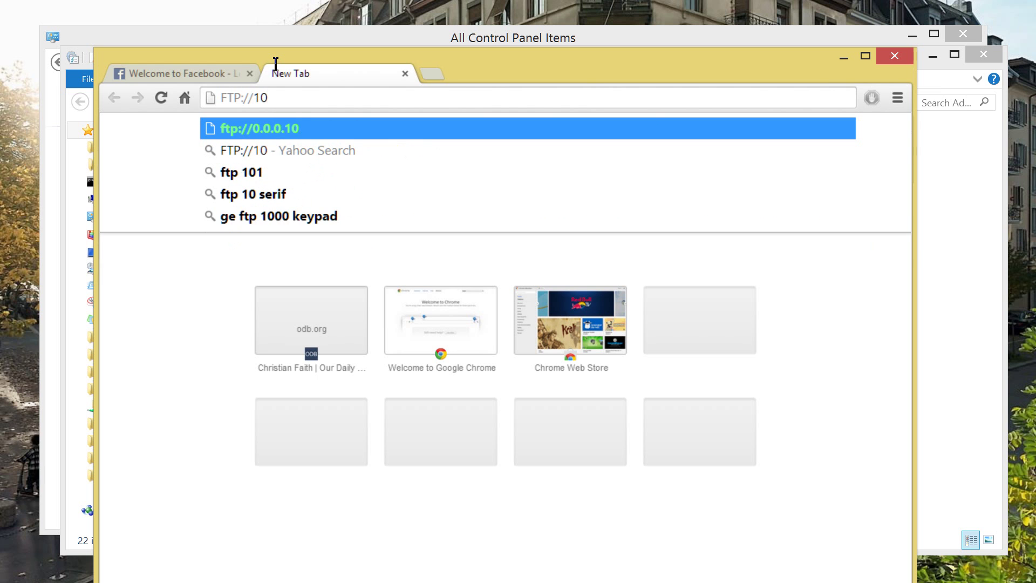
type(".0")
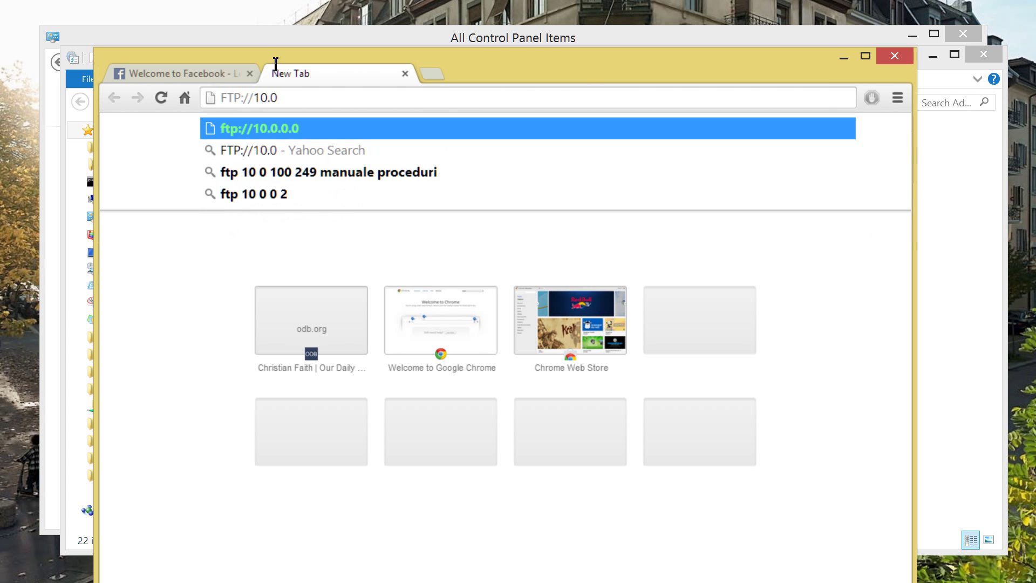
type(".0.")
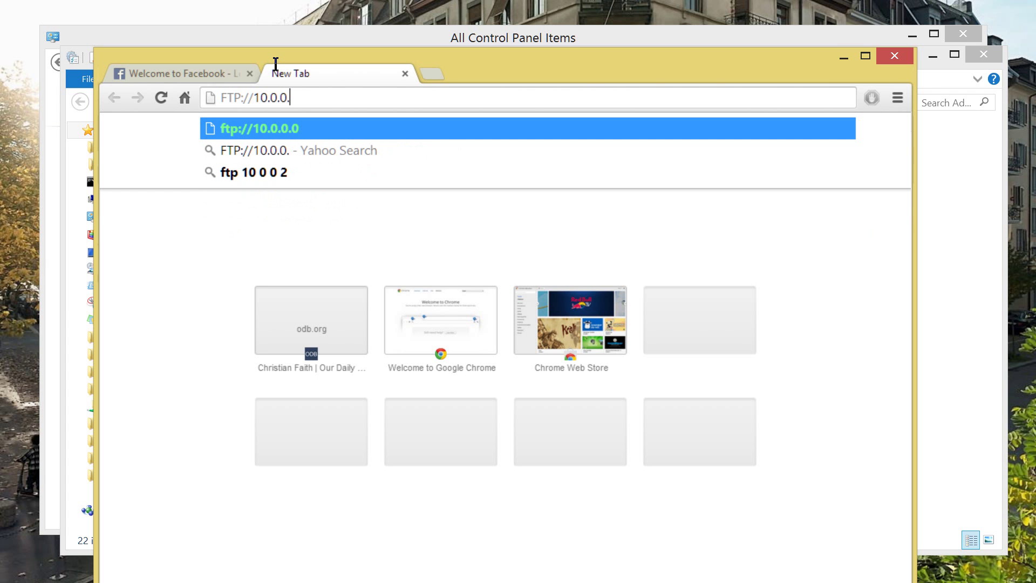
type("20")
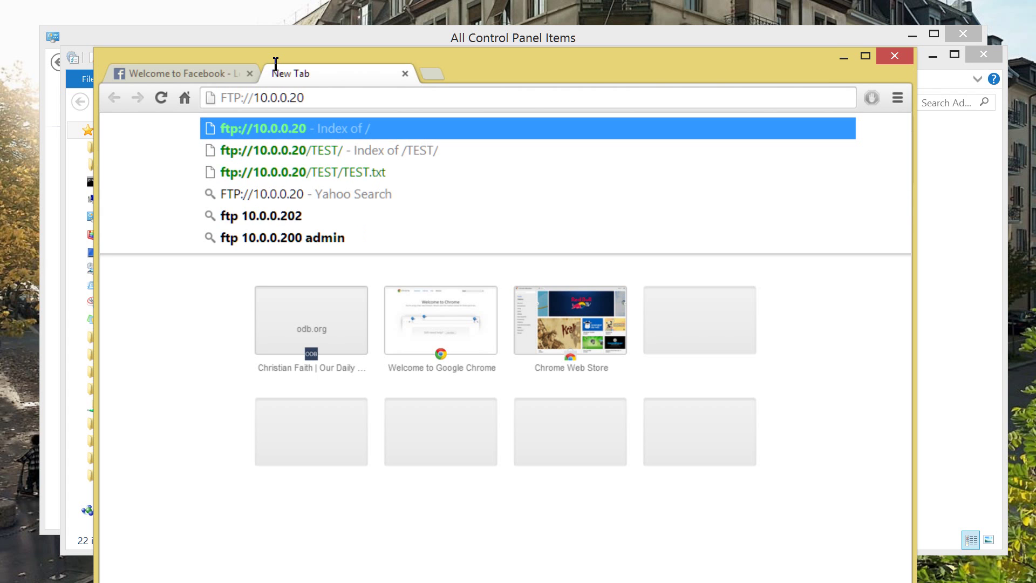
key("Return")
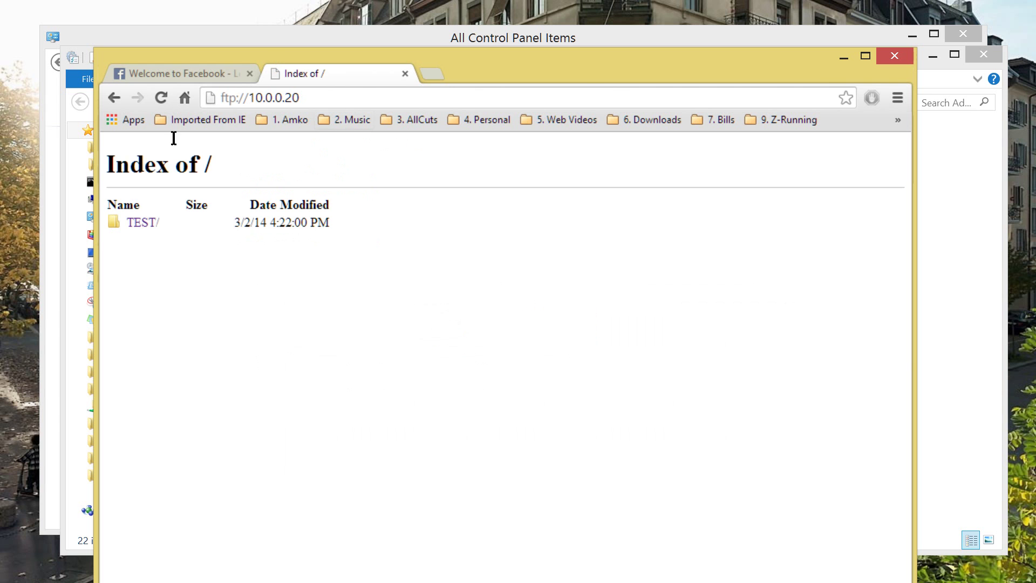
Open TEST/TEST.txt to confirm it reads 123, then close that tab.
double_click(90, 157)
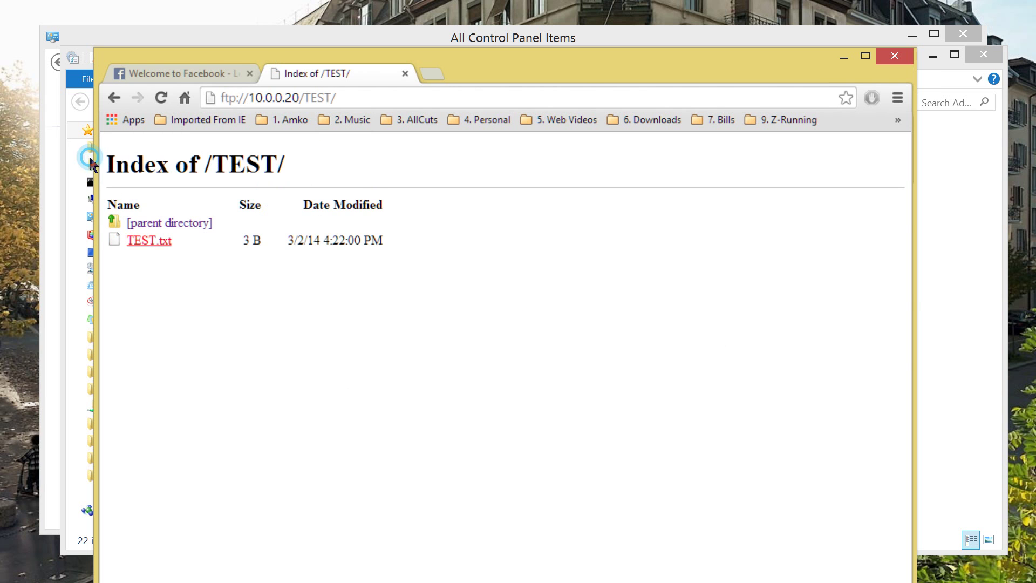
left_click(106, 127)
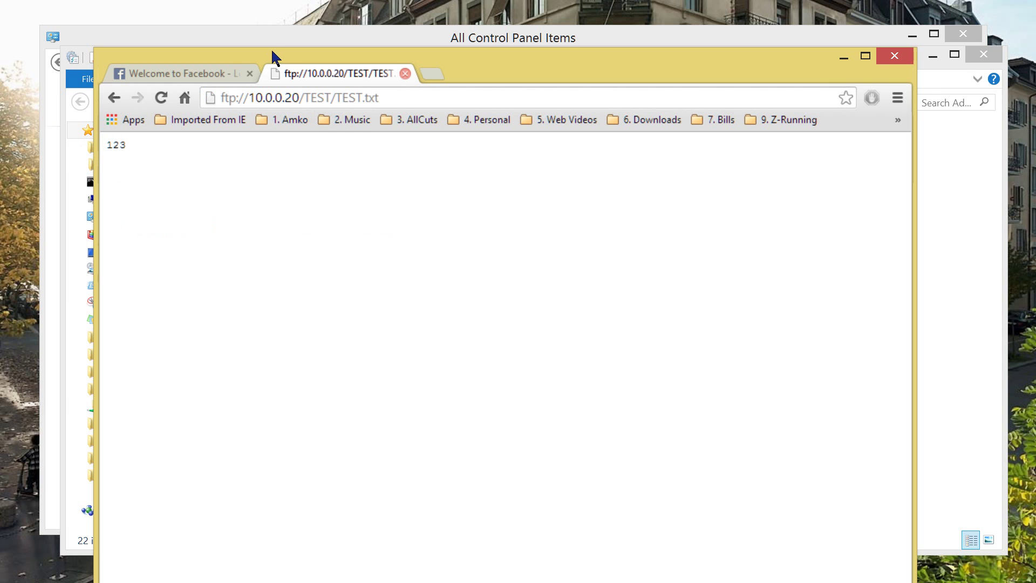
left_click(405, 74)
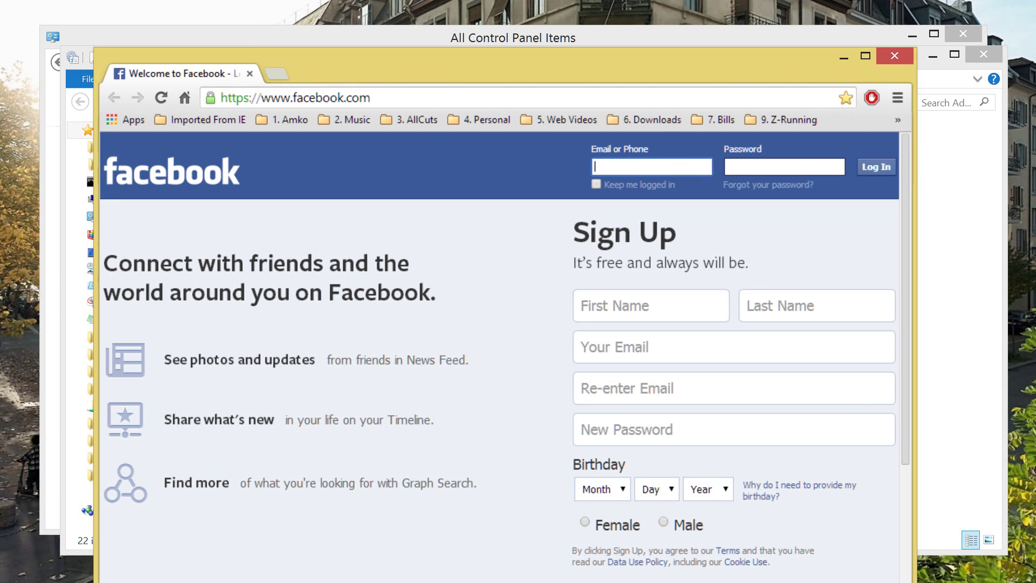
key("super+e")
Go to ftp://10.0.0.20/ in File Explorer and log on with the account password.
left_click_drag(587, 108, 373, 37)
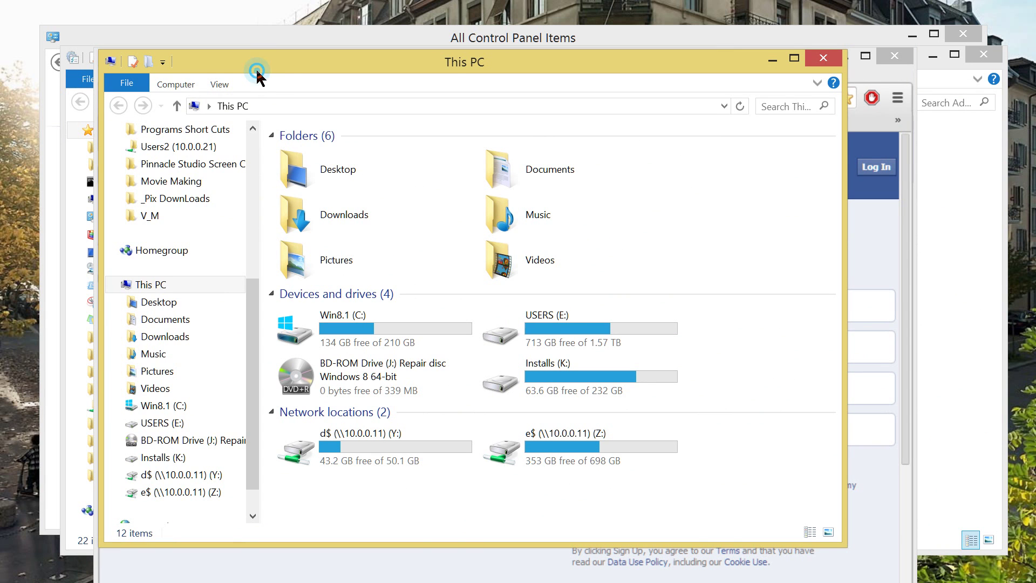
key("alt+d")
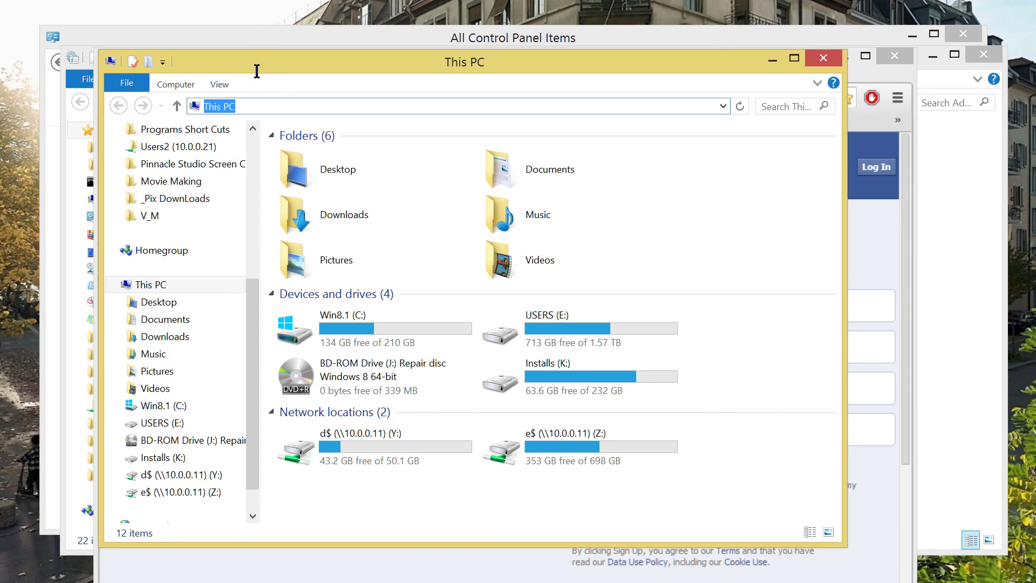
type("FT")
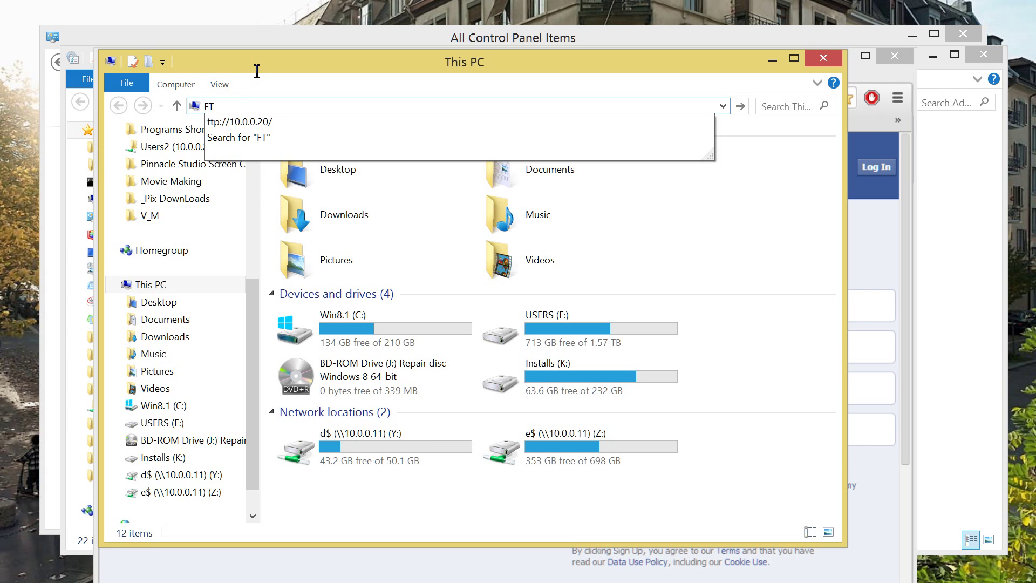
key("Down")
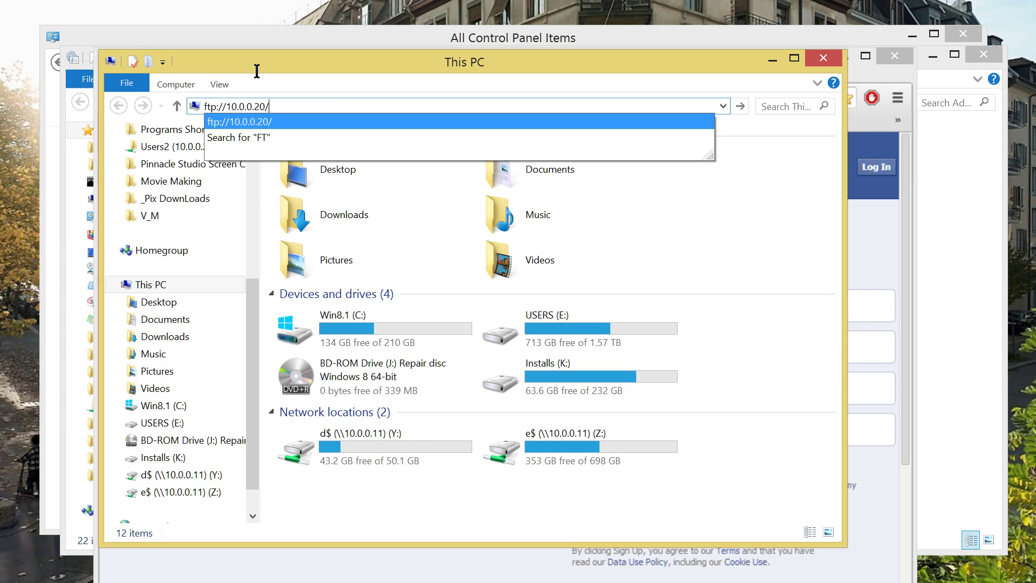
key("Return")
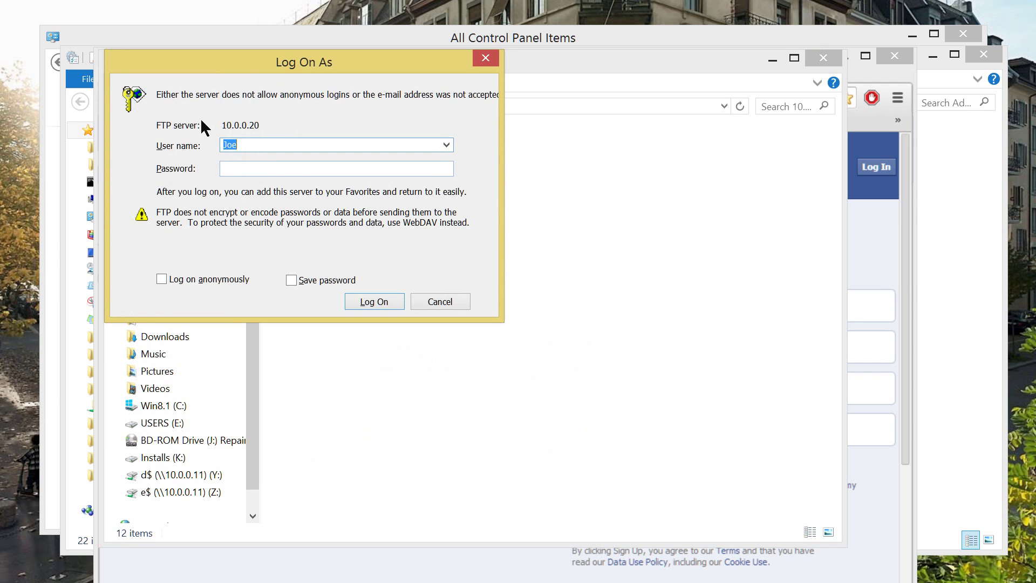
key("Tab")
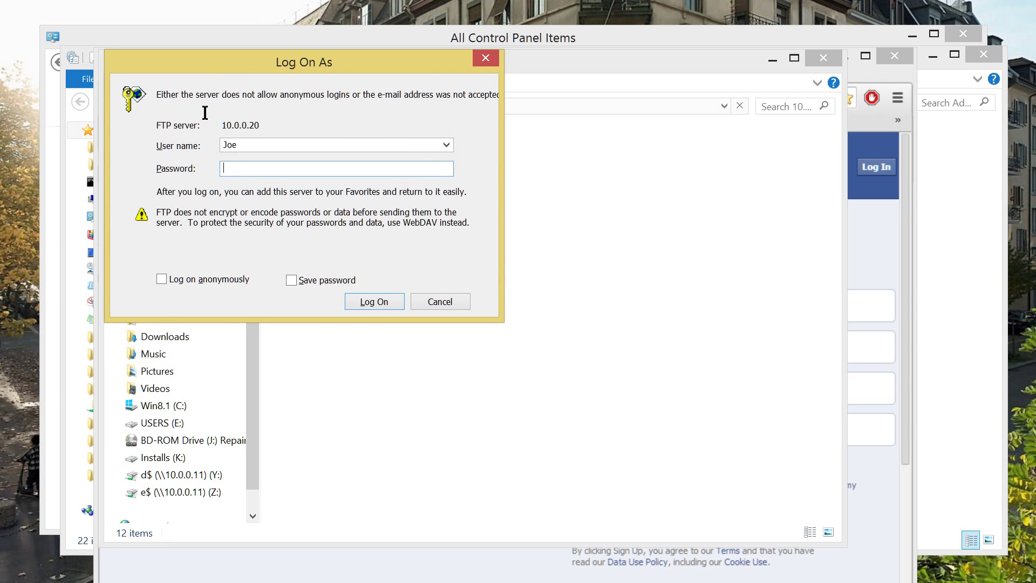
type("•••")
key("Return")
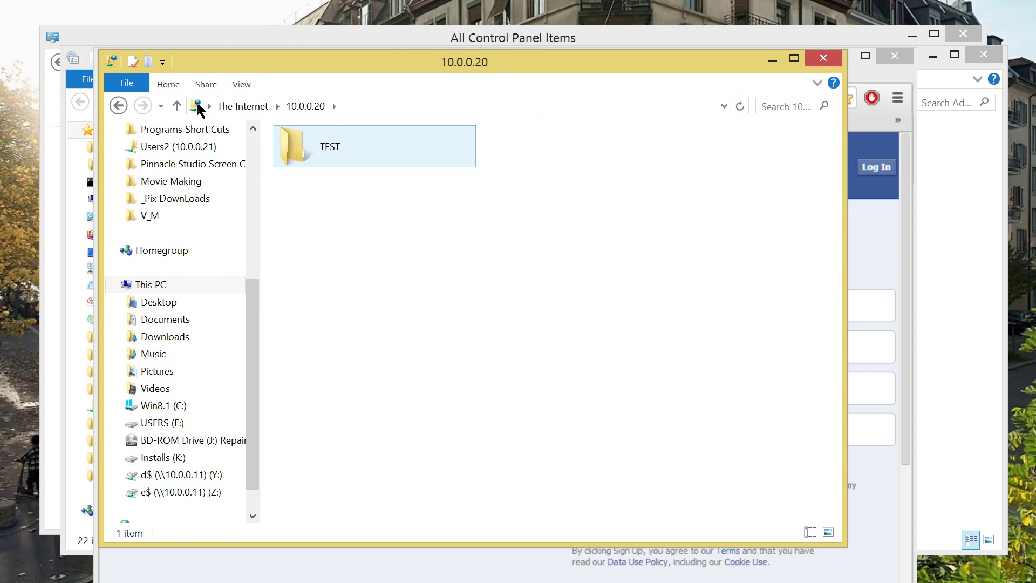
Open the TEST folder to confirm TEST.txt is listed, then close the window.
key("Return")
key("Return")
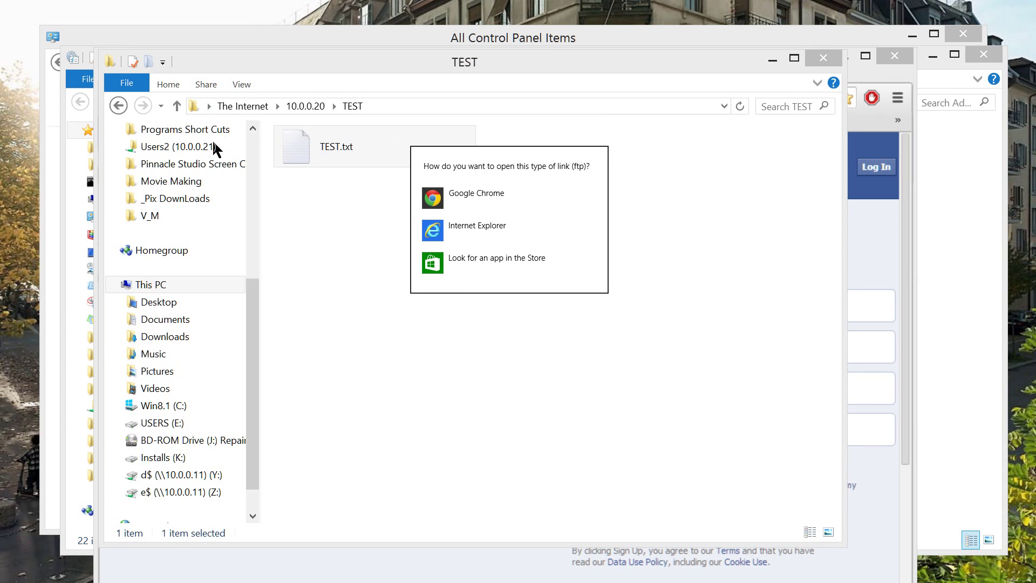
key("Escape")
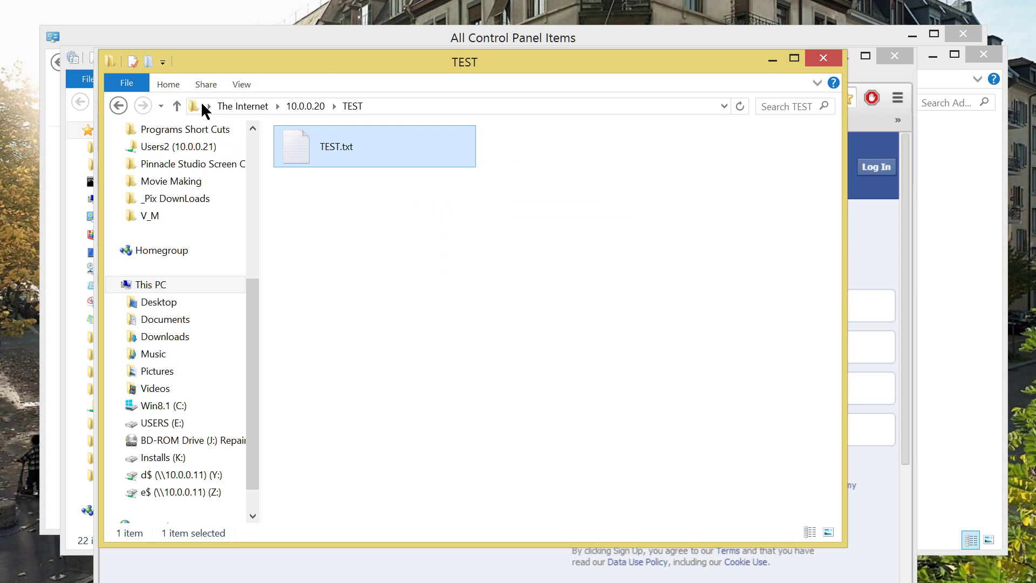
left_click_drag(345, 52, 426, 44)
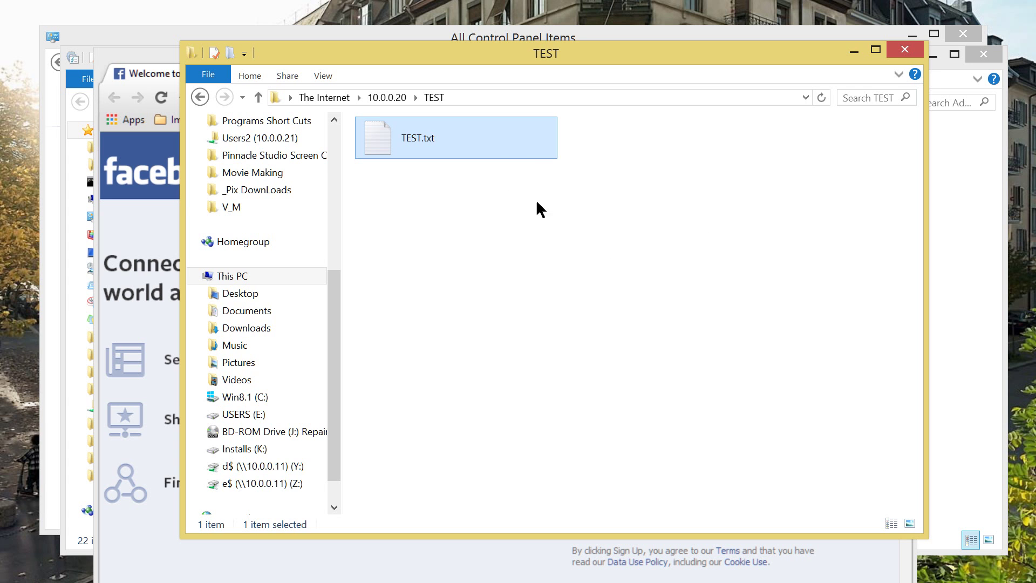
left_click_drag(456, 46, 412, 35)
key("alt+F4")
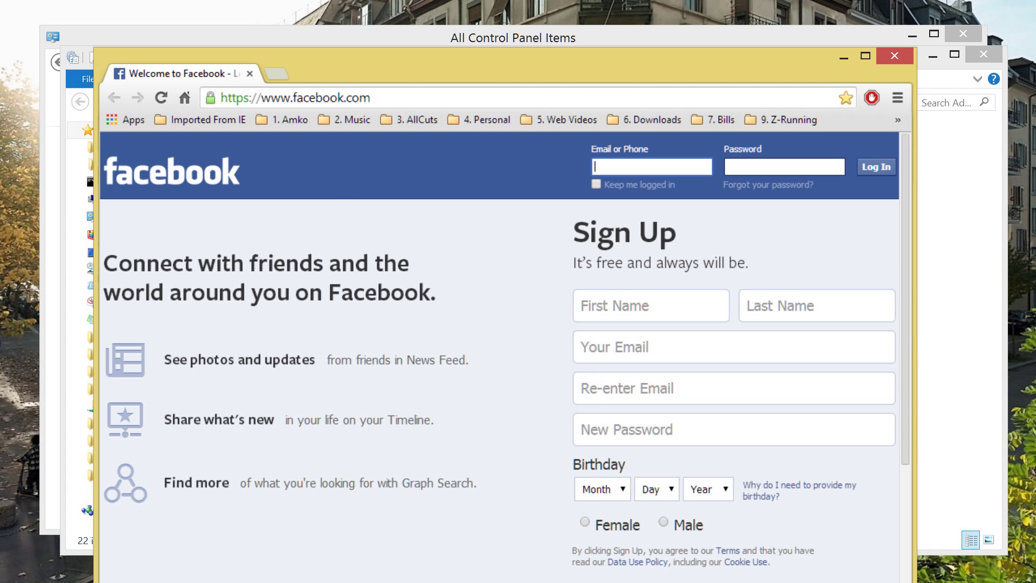
Connect Remote Desktop to the computer at 10.0.0.11.
left_click_drag(281, 197, 298, 157)
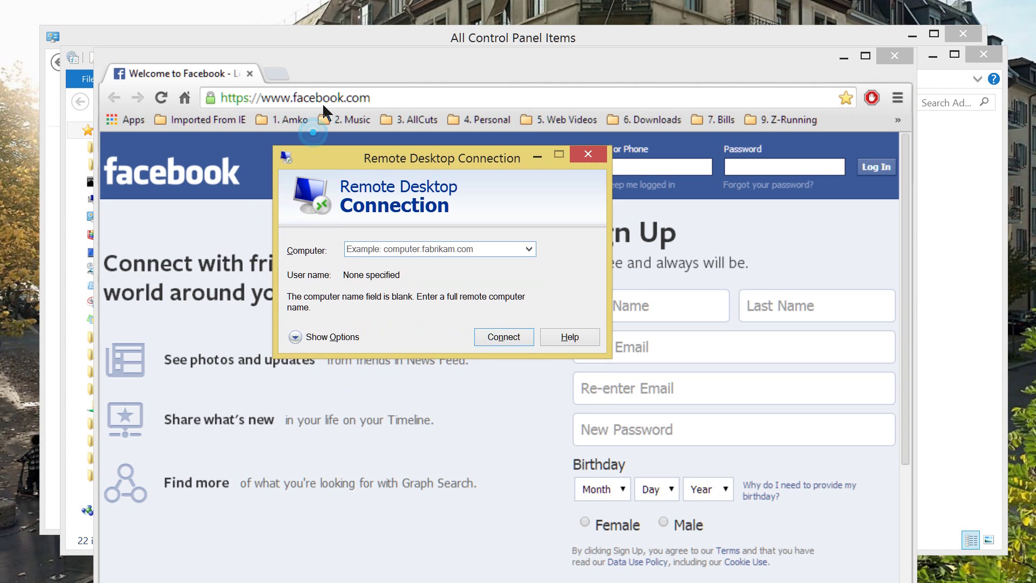
left_click(292, 165)
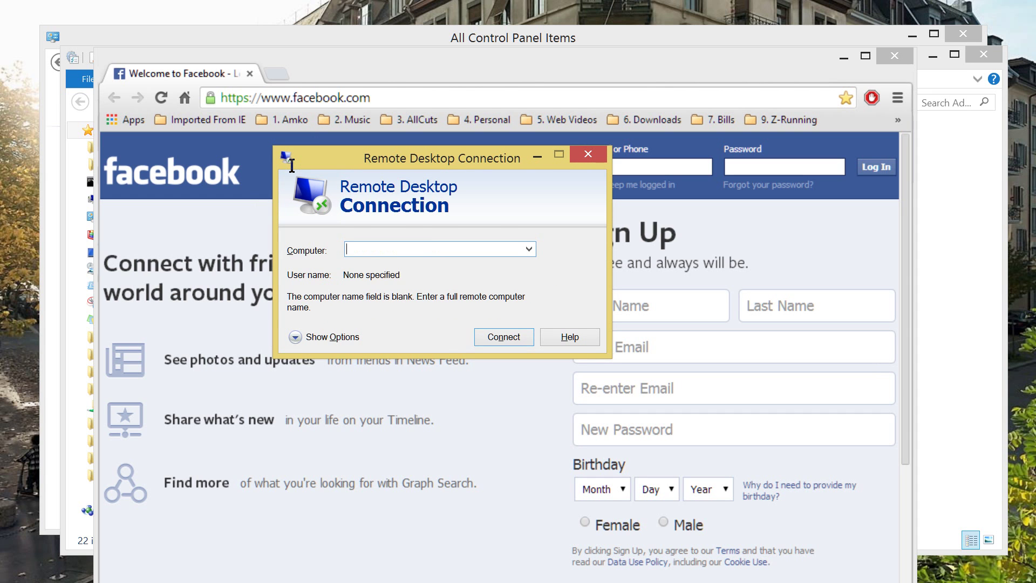
type("10.")
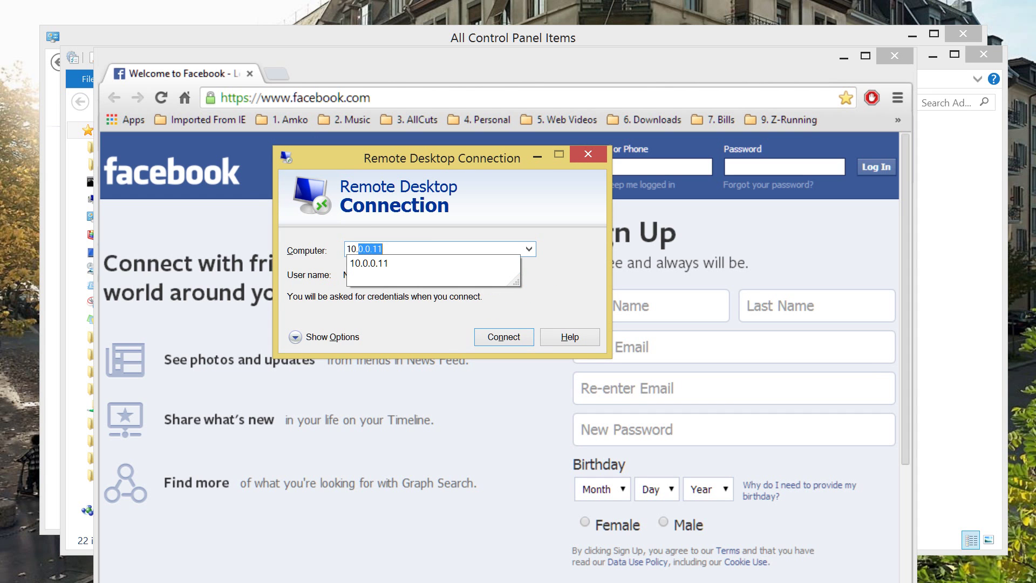
type("0.0.11")
key("Return")
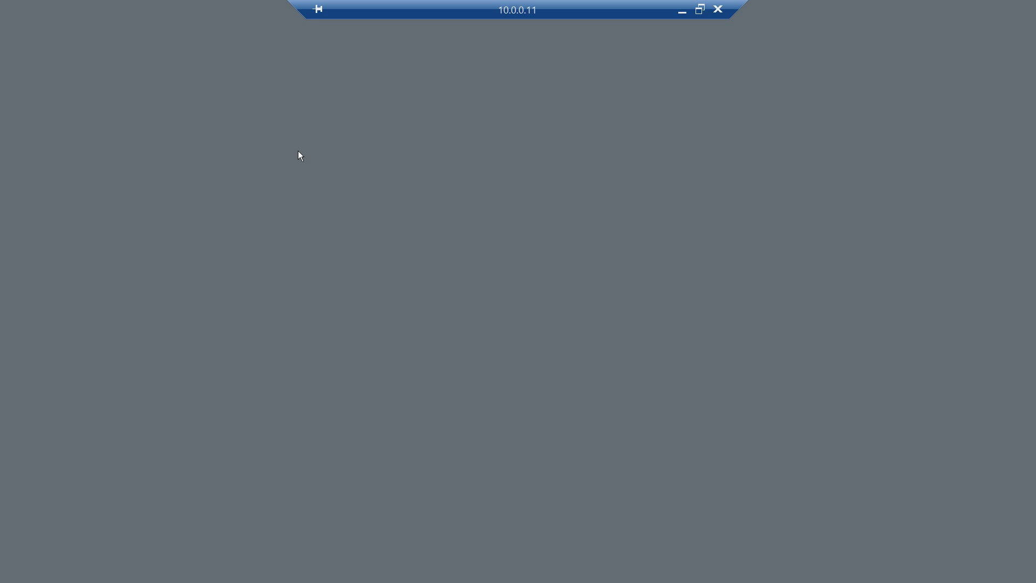
Log on with the remote user's credentials and show the session in a window.
type("Joe*****")
key("Return")
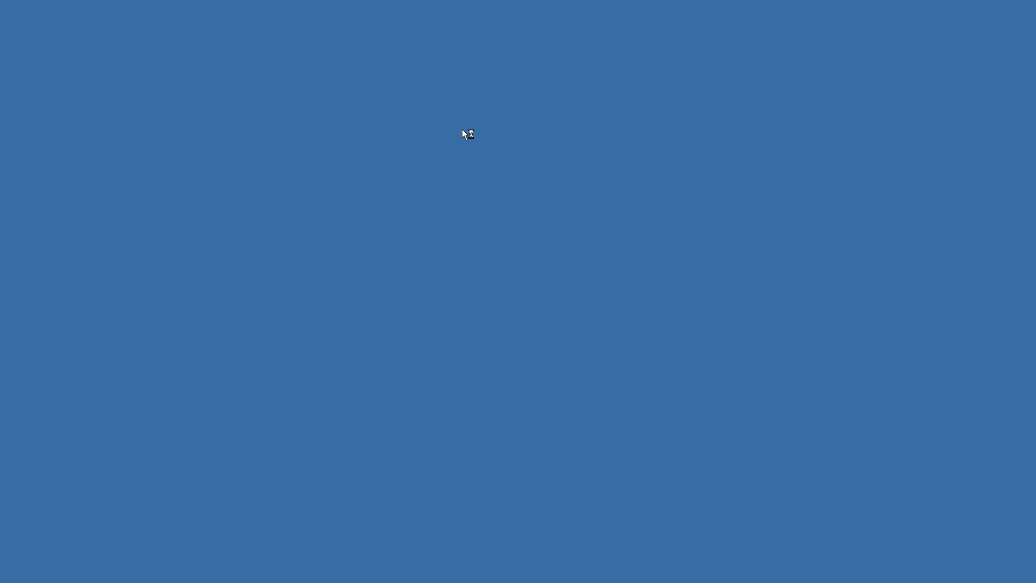
mouse_move(439, 5)
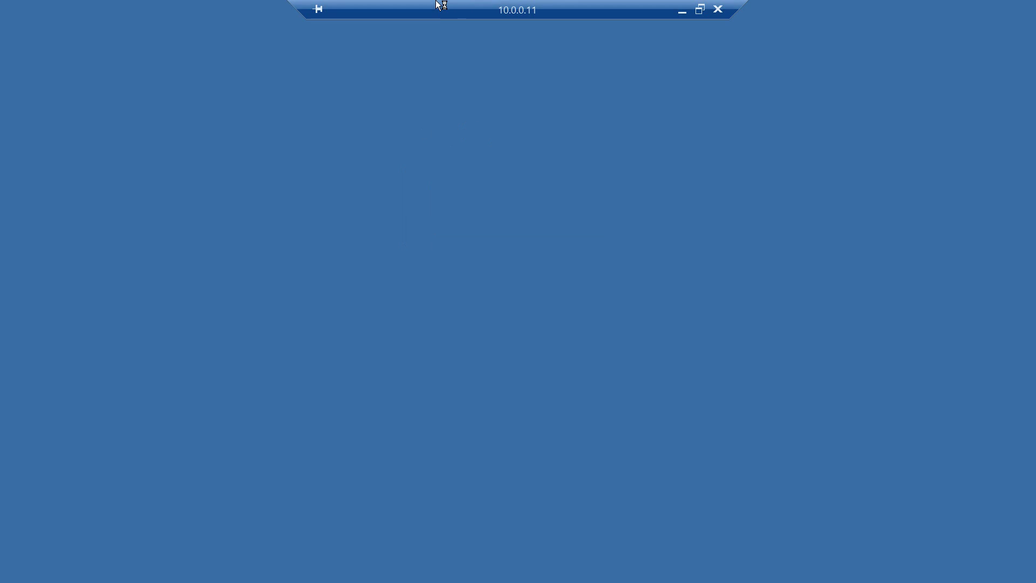
left_click(700, 9)
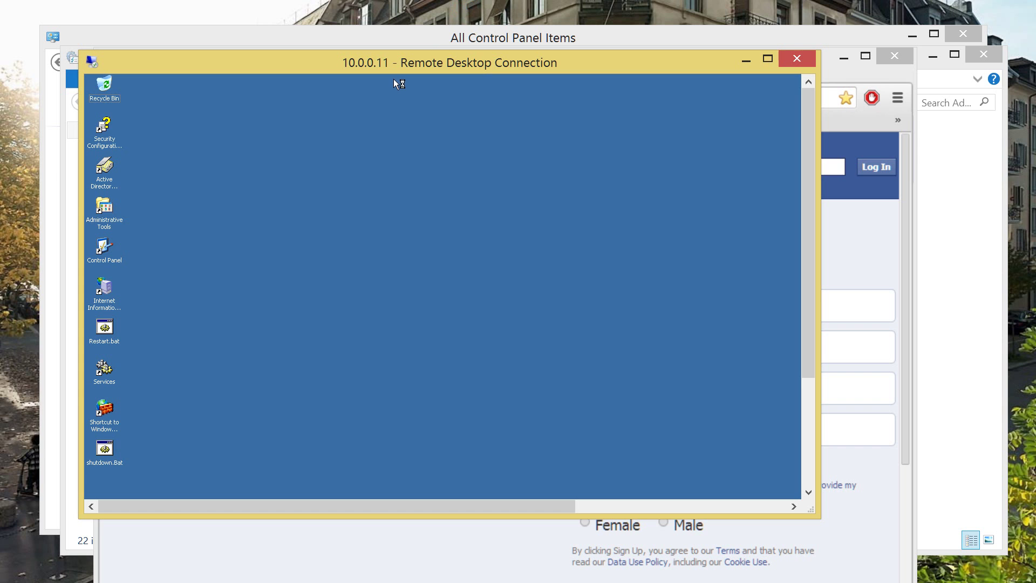
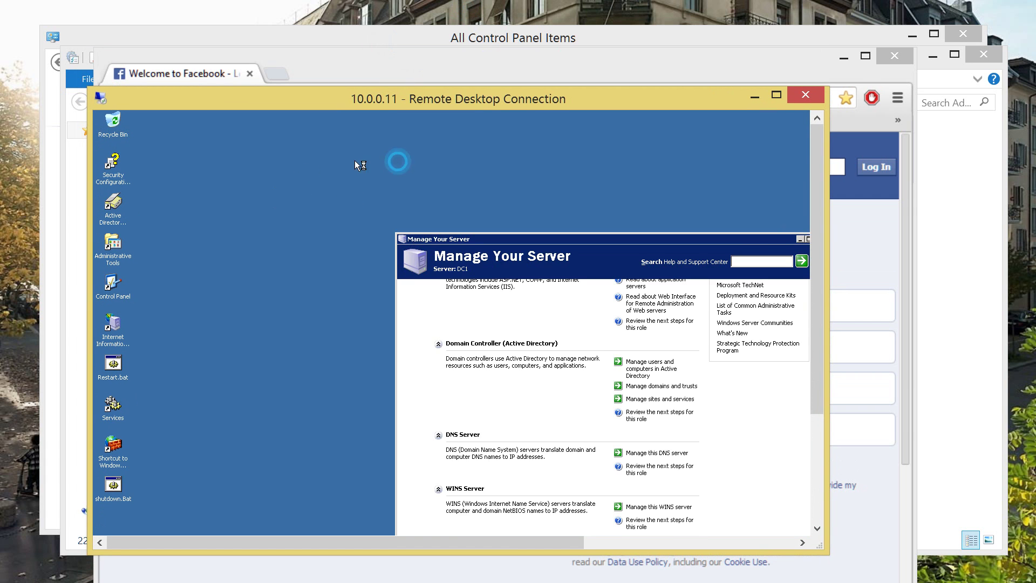
Close Manage Your Server and open My Computer on the remote server, selecting its address bar.
left_click(416, 166)
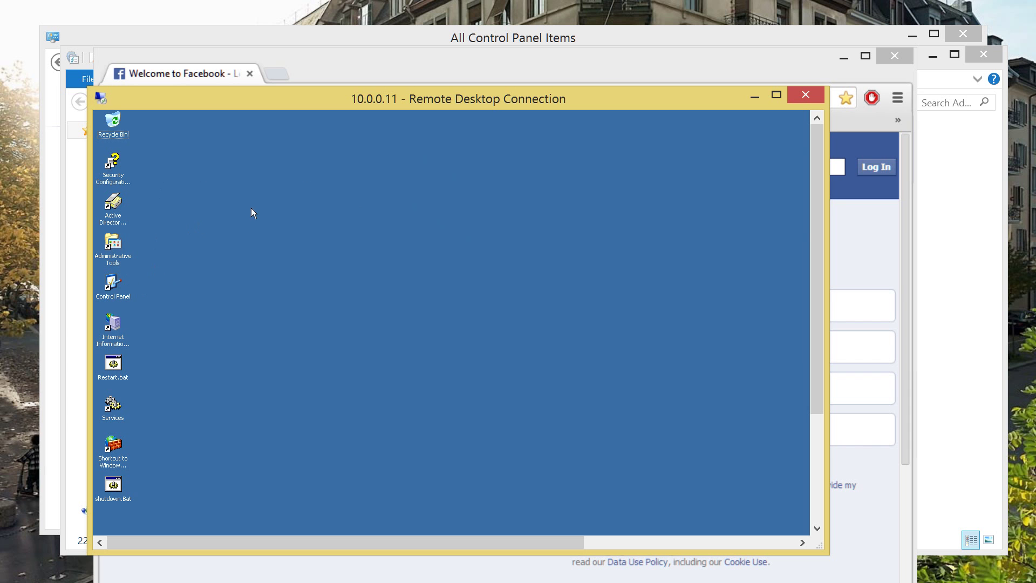
left_click_drag(817, 348, 817, 463)
left_click(107, 527)
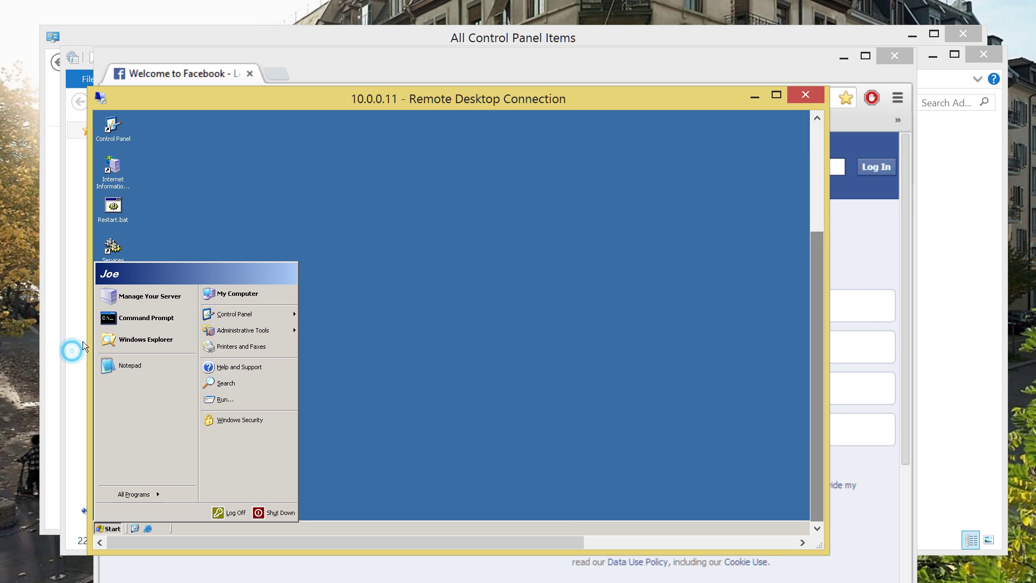
left_click(237, 298)
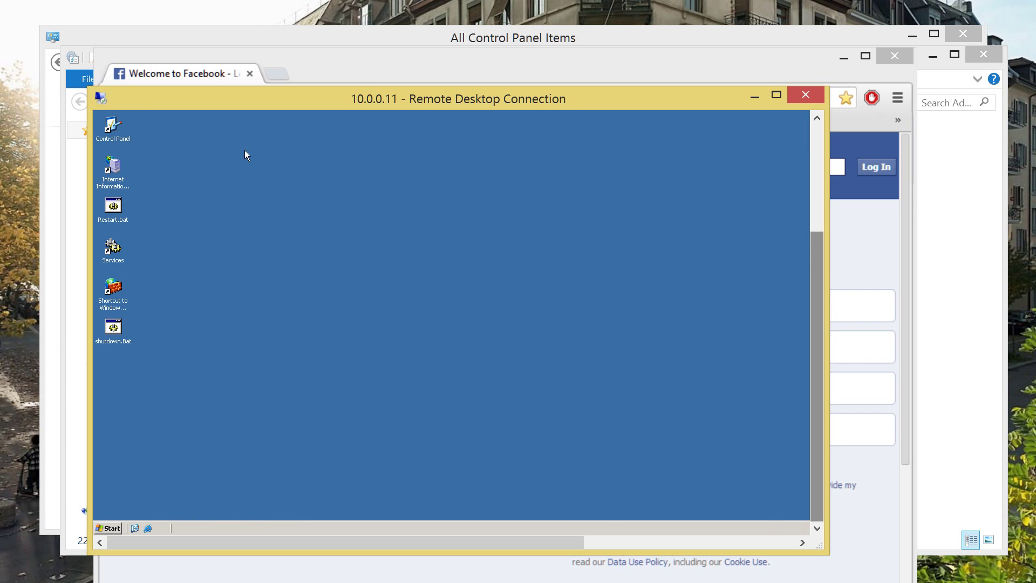
left_click_drag(817, 328, 814, 231)
left_click(357, 198)
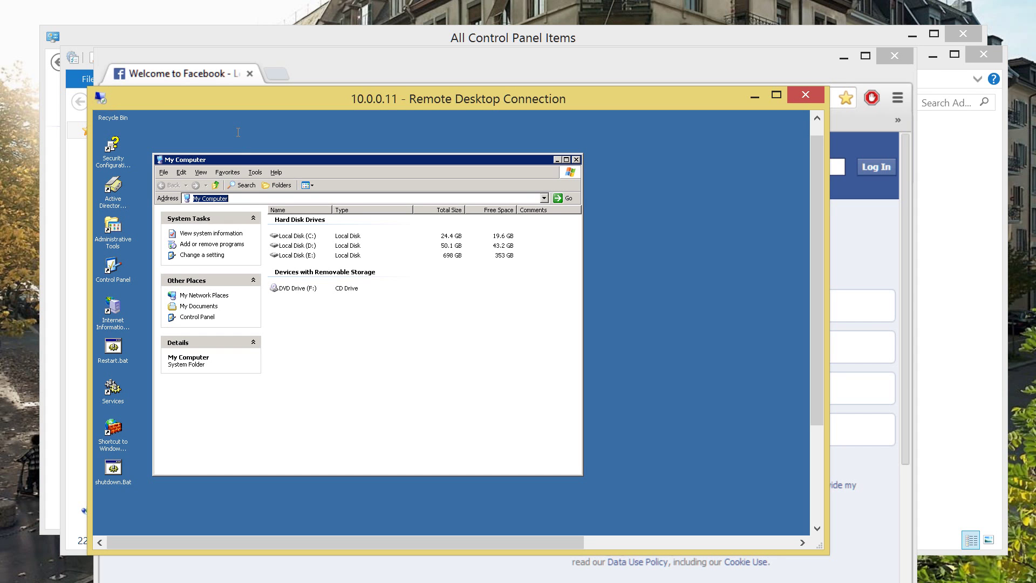
Point the remote My Computer window at ftp://10.0.0.20, then move the remote session aside.
type("ft")
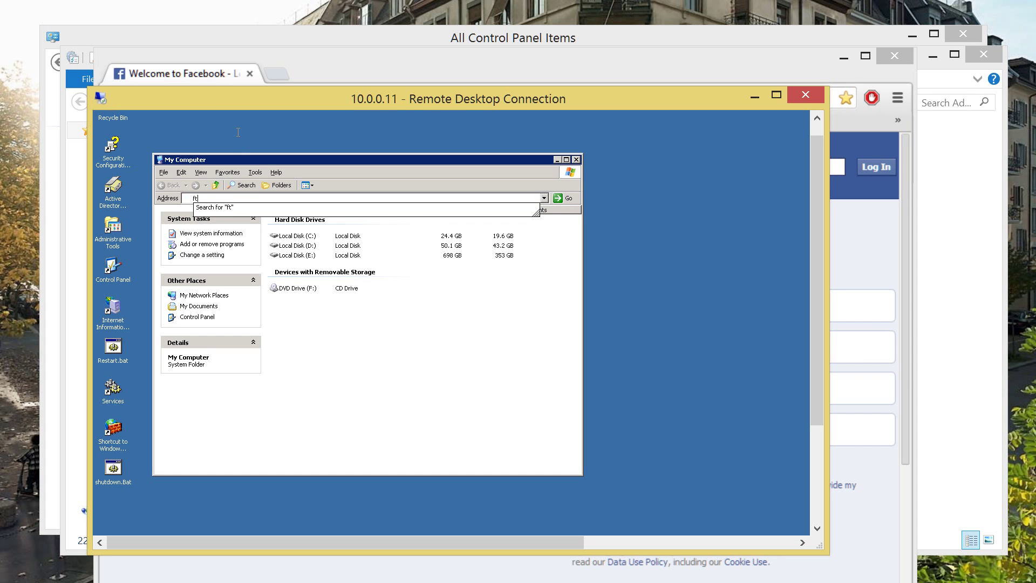
type("p://10.0.0.20")
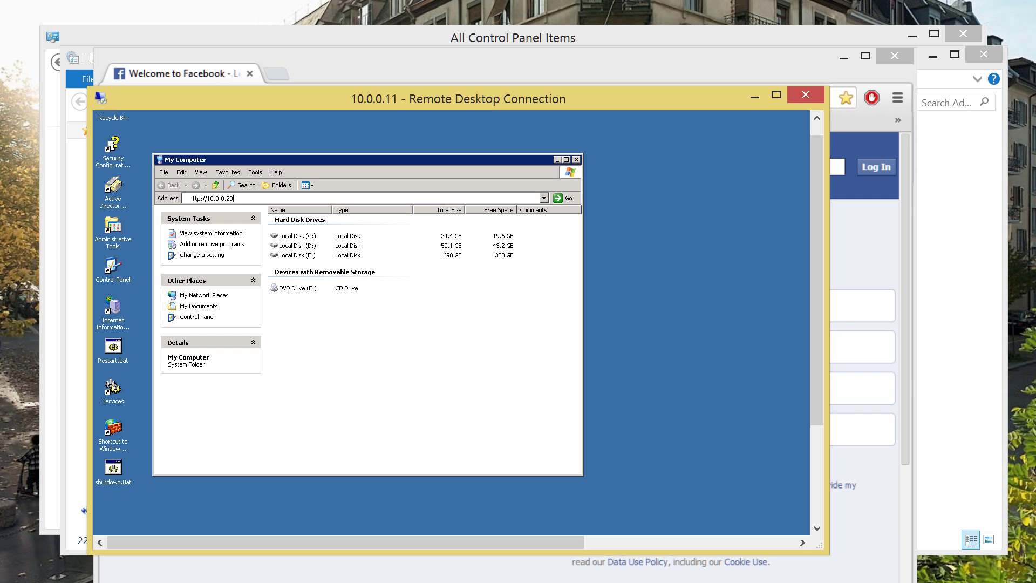
key("Return")
left_click(256, 63)
left_click_drag(294, 63, 1035, 97)
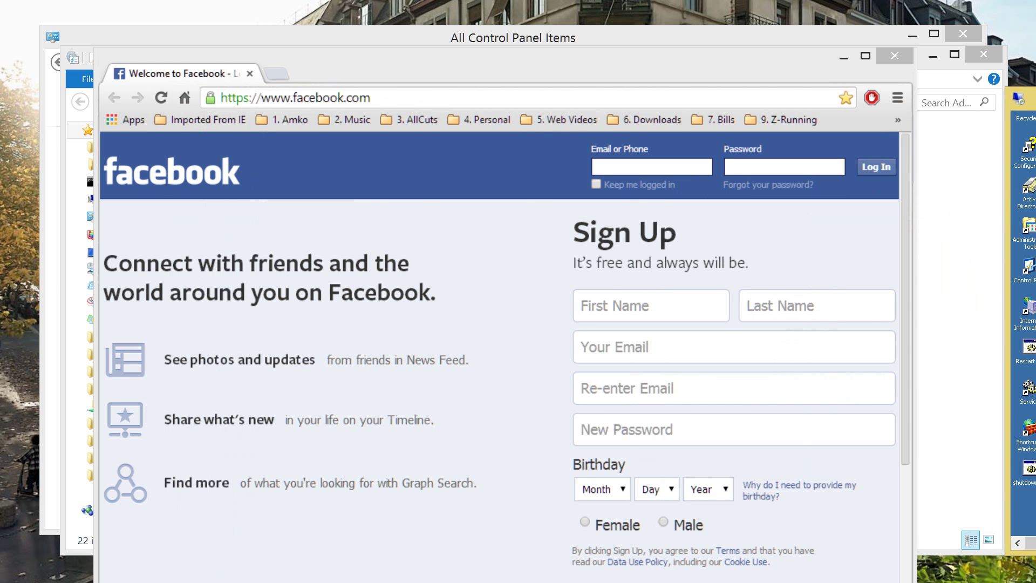
Bring Control Panel forward and open its Windows Firewall settings.
left_click(381, 41)
left_click_drag(401, 27, 387, 9)
scroll(639, 162, "down", 3)
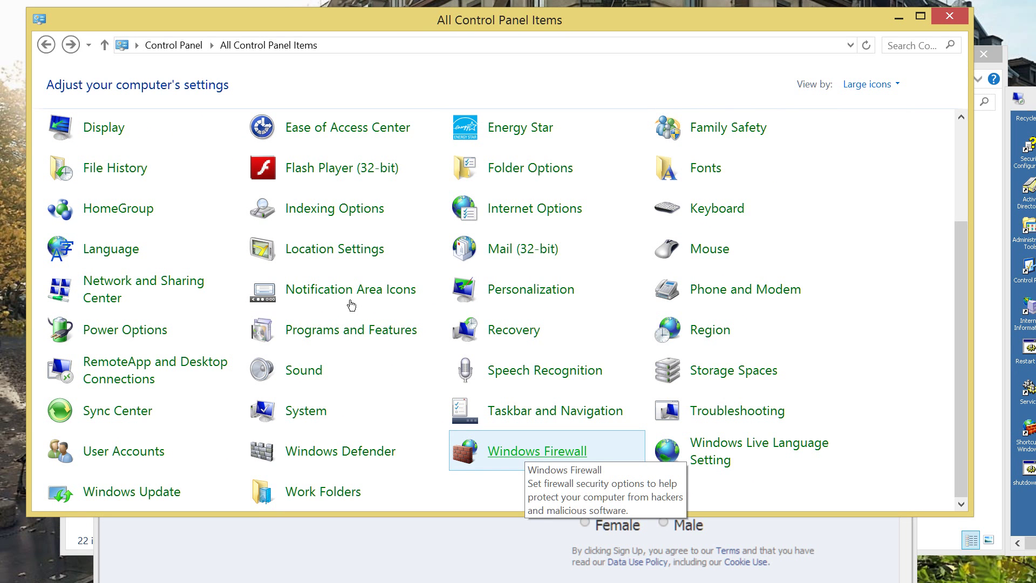
key("Return")
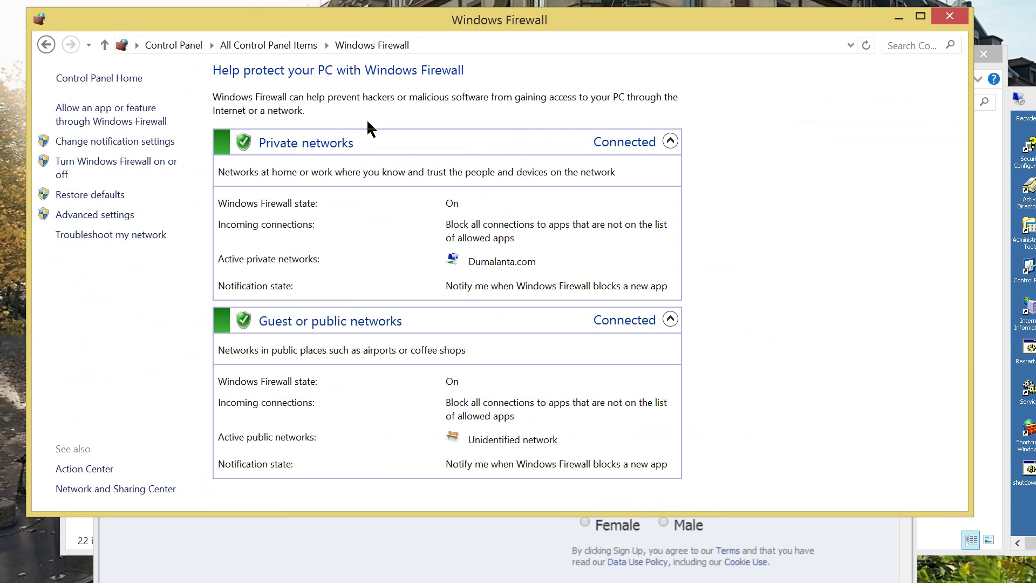
left_click_drag(393, 21, 408, 44)
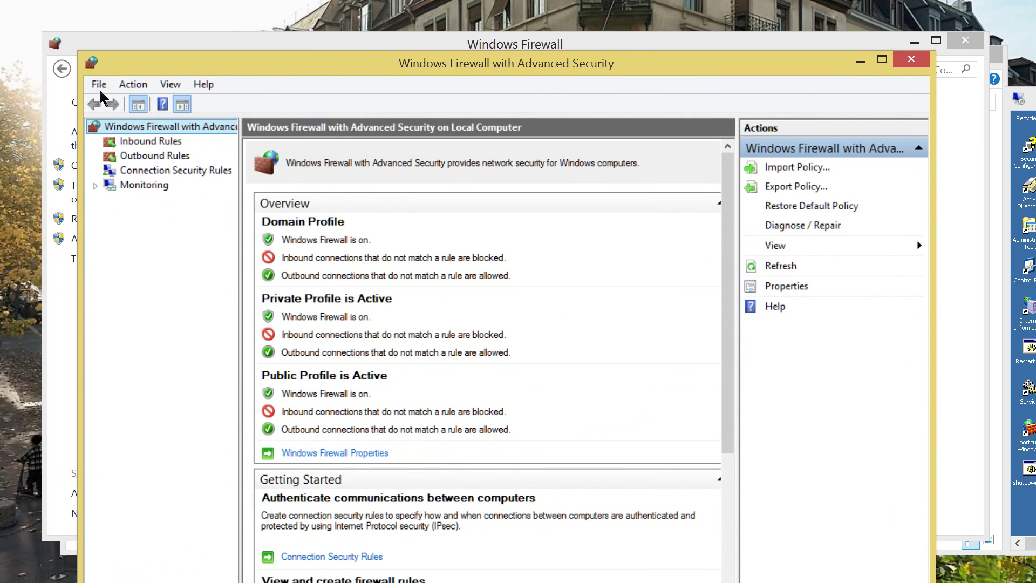
Review the inbound and outbound rule lists, then start a new inbound rule.
key("Down")
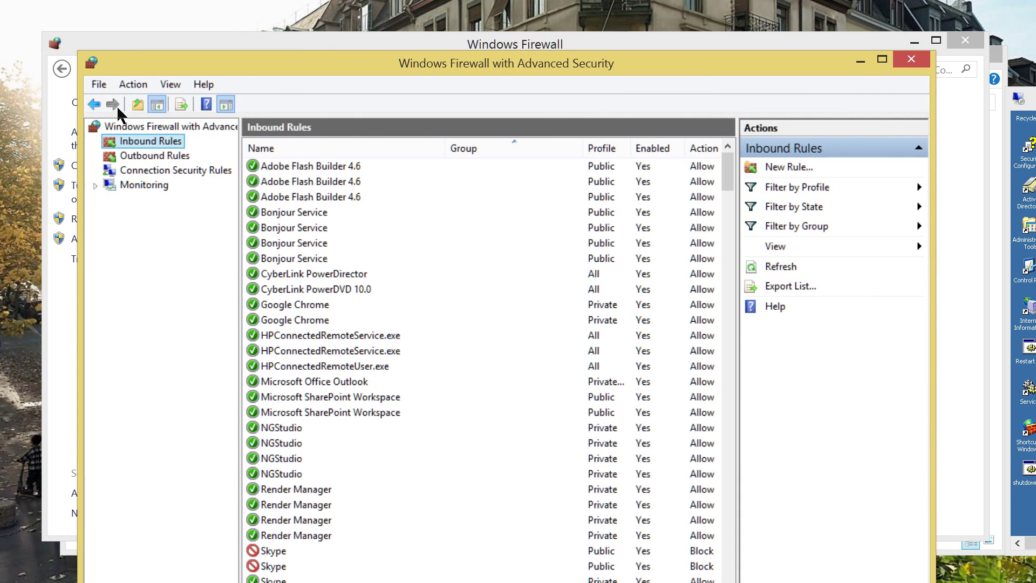
key("Down")
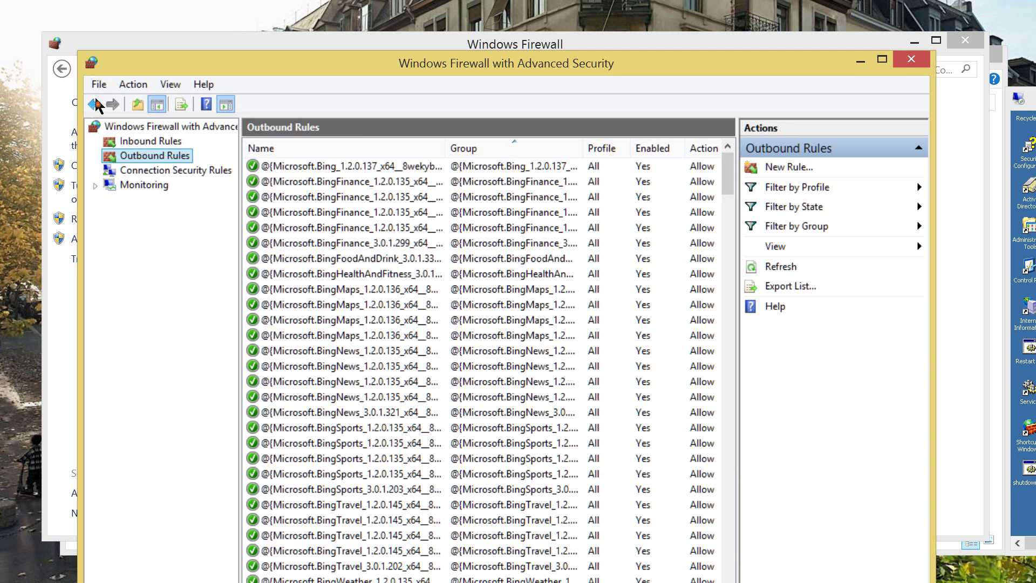
left_click(96, 102)
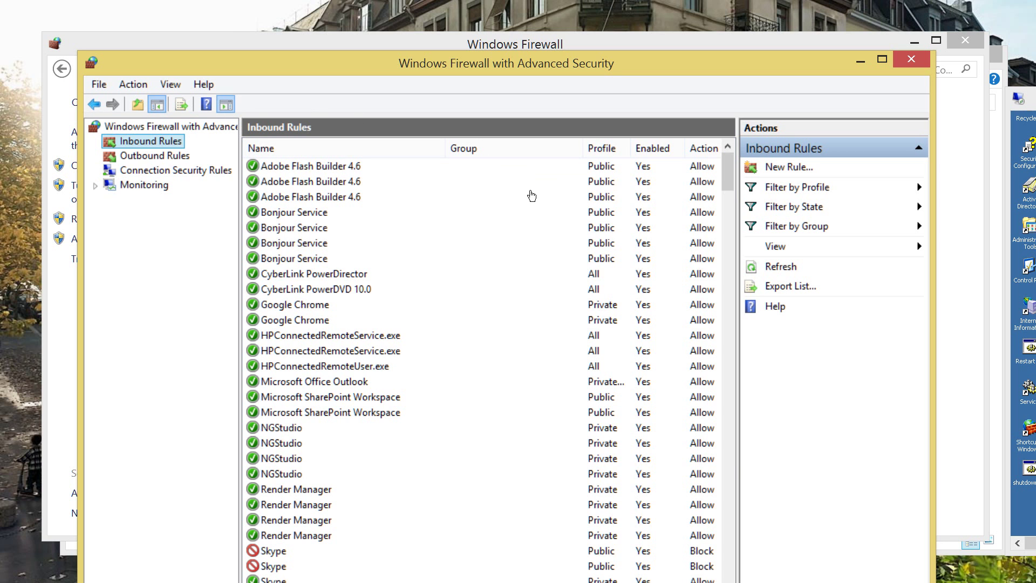
left_click(785, 167)
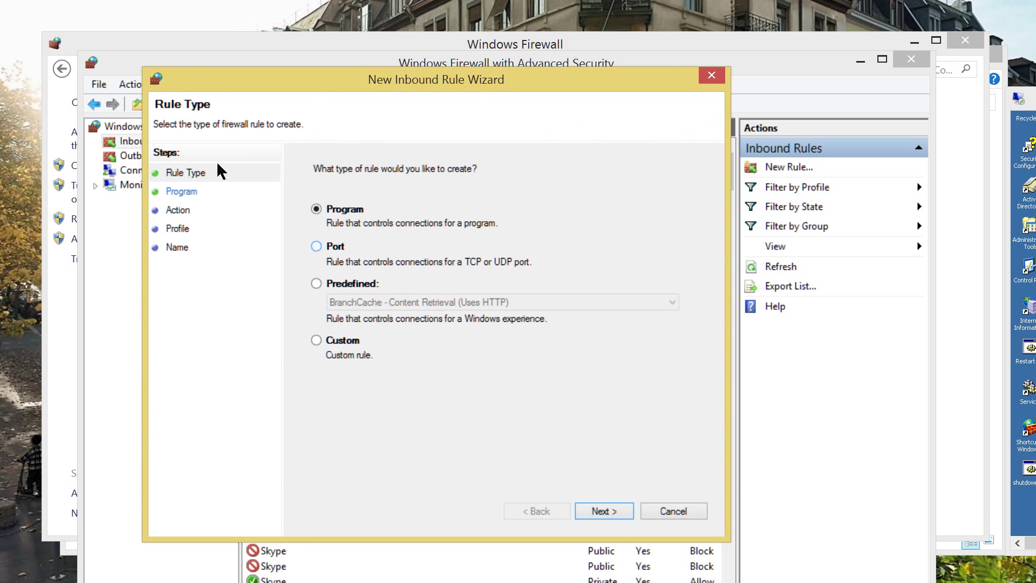
Make the new inbound rule a TCP port rule for specific local port 21.
left_click(315, 246)
left_click_drag(375, 73, 368, 41)
key("Return")
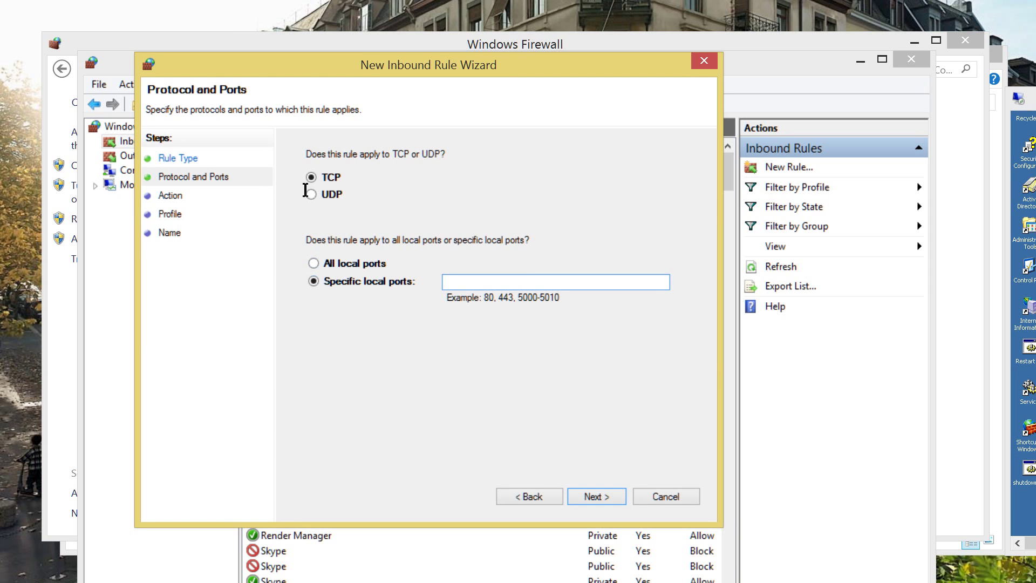
key("alt+a")
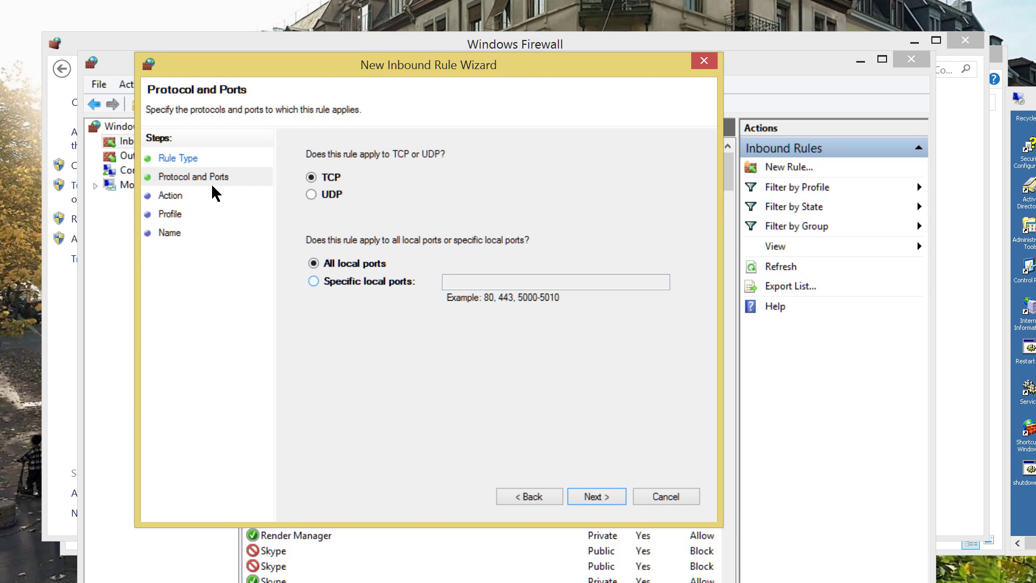
key("alt+s")
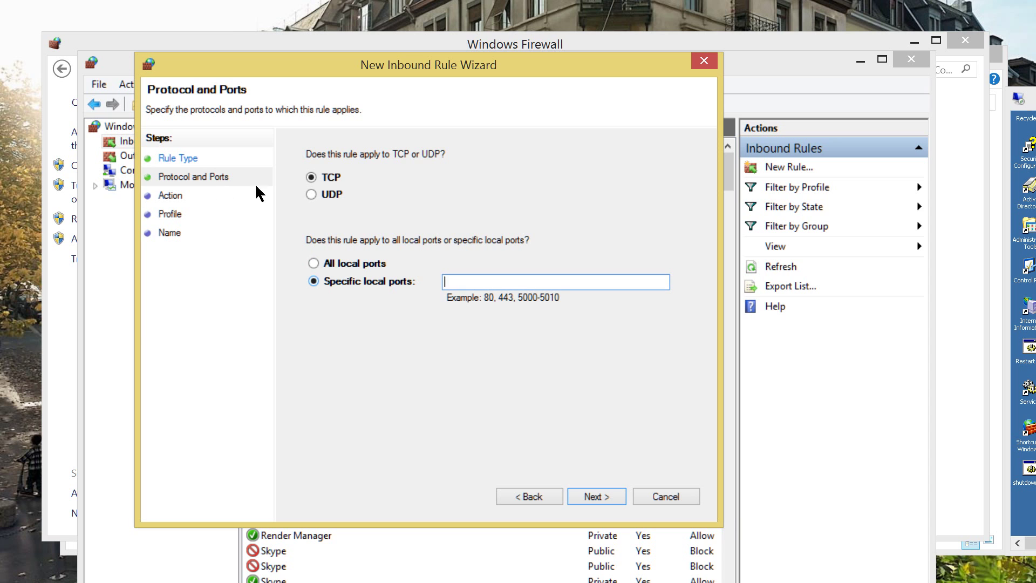
type("21")
key("Return")
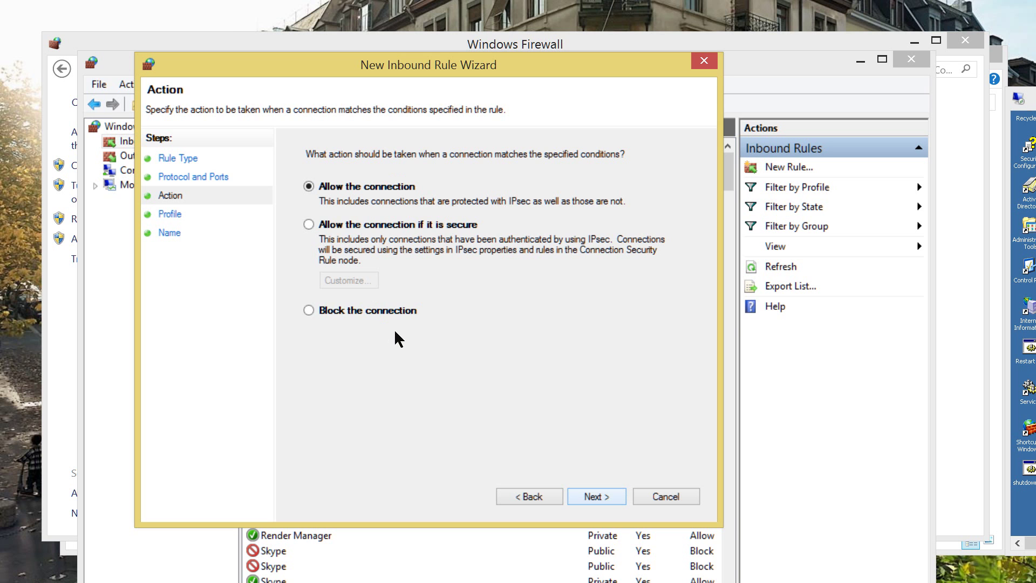
Allow the connection on Domain, Private and Public profiles and name the rule FTP_TCP_21.
key("Return")
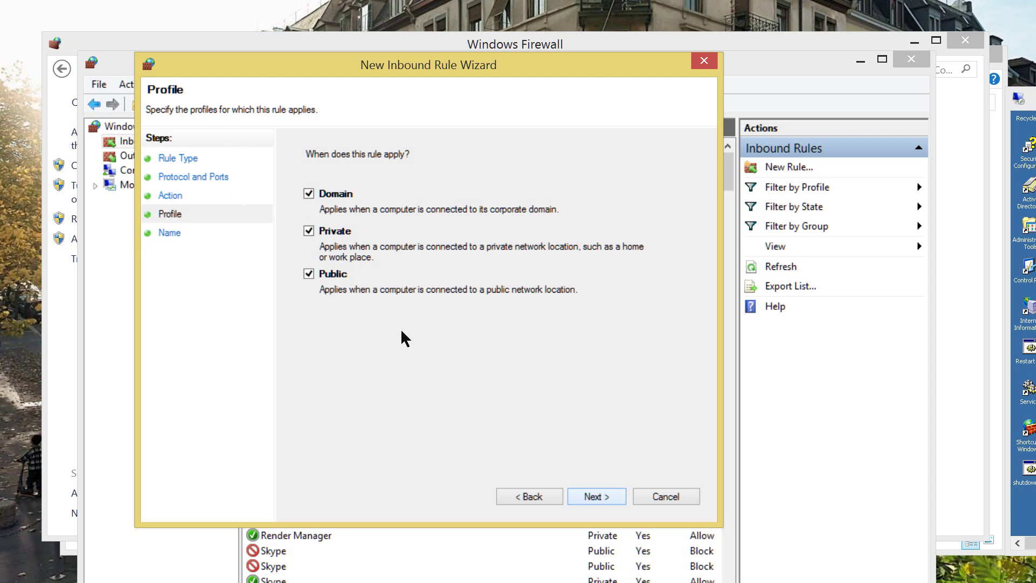
key("Return")
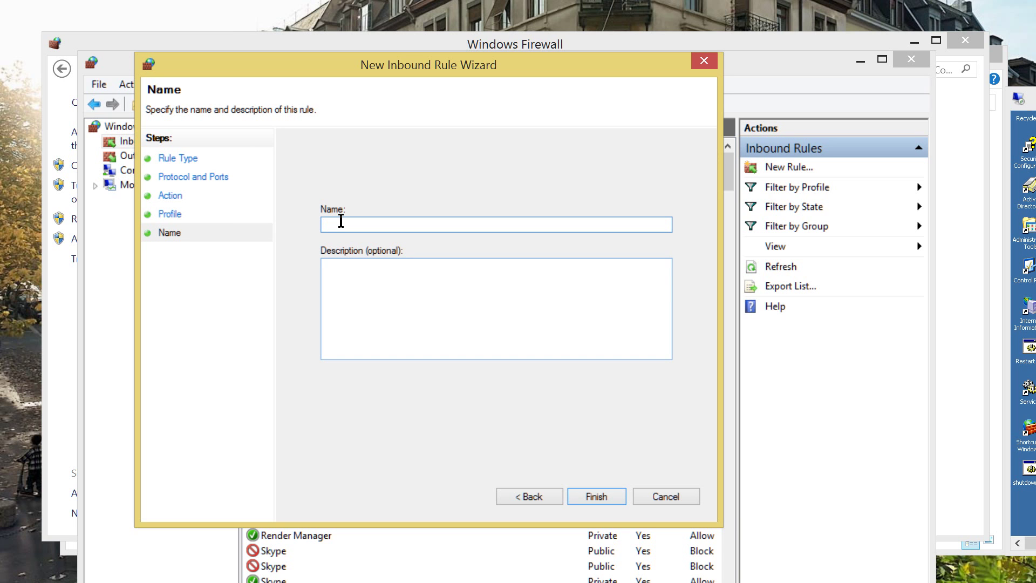
type("FTP_TCP_21")
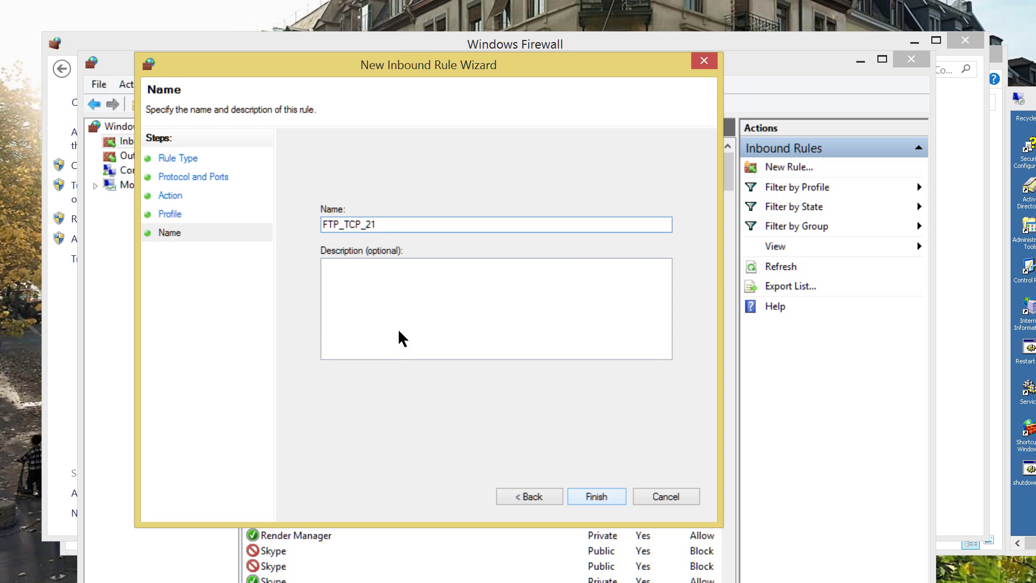
key("Return")
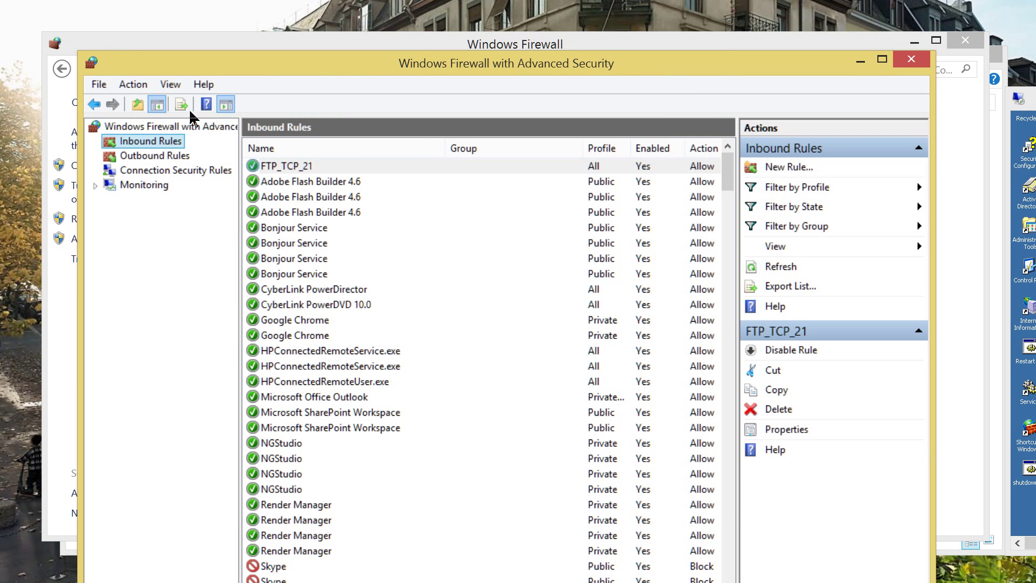
Change the FTP_TCP_21 rule's protocol type to Any and apply it.
key("Tab")
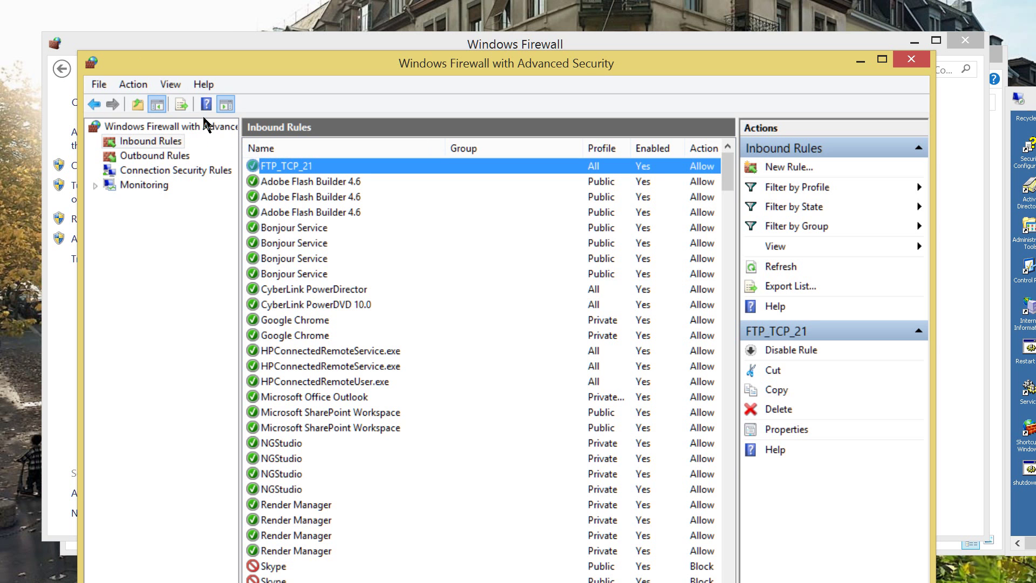
key("Return")
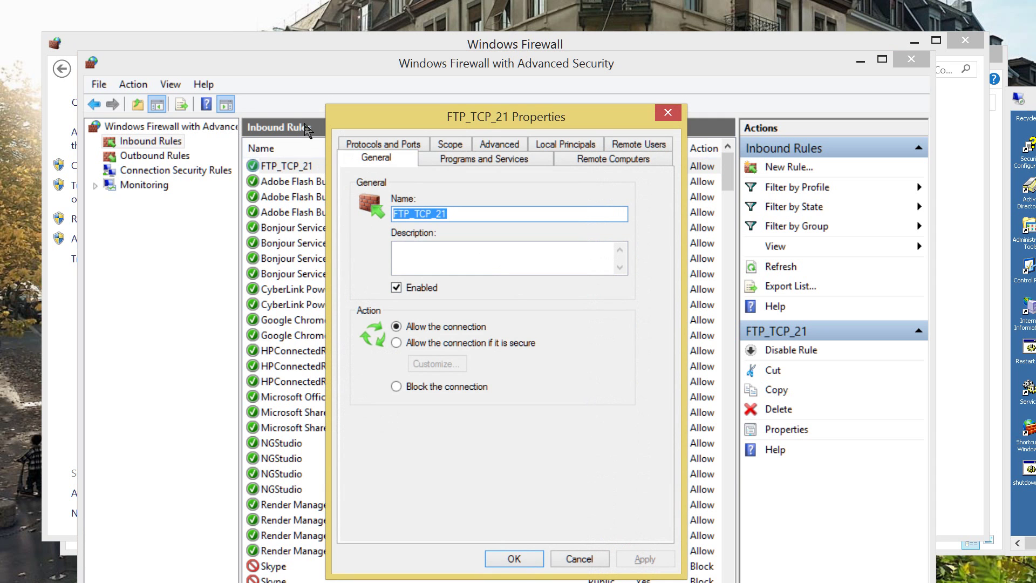
left_click(394, 144)
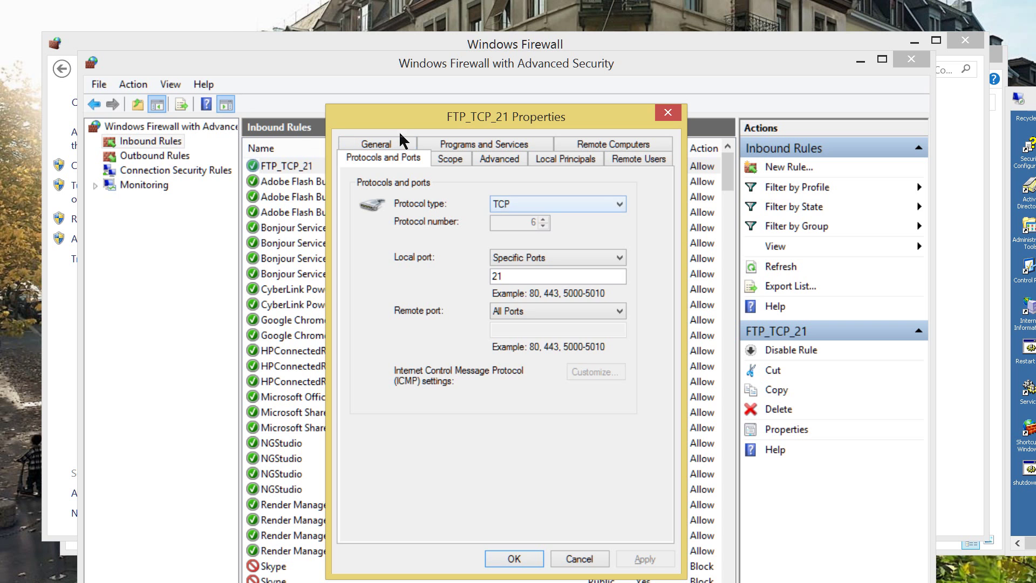
left_click(557, 203)
left_click(540, 218)
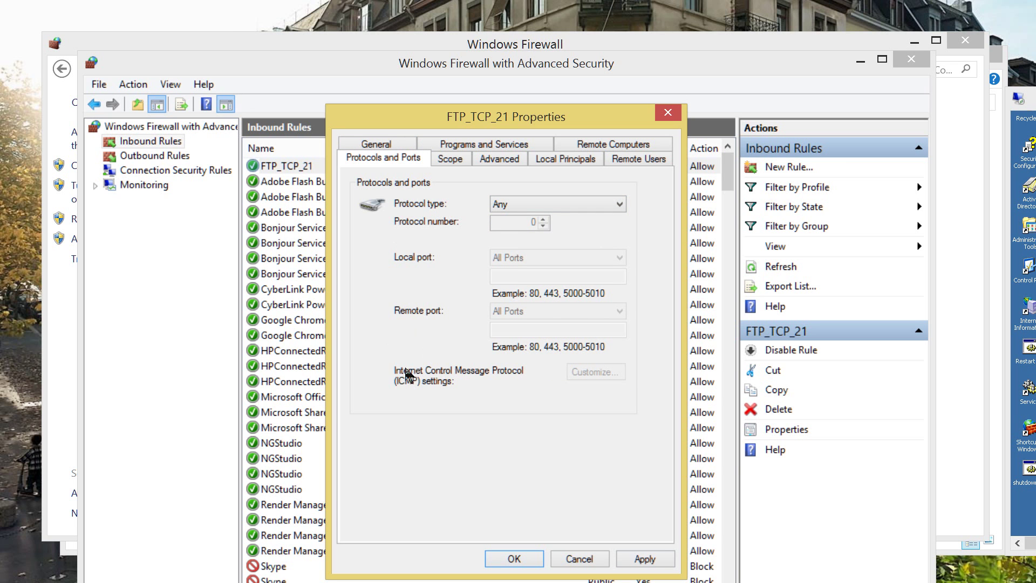
left_click(645, 558)
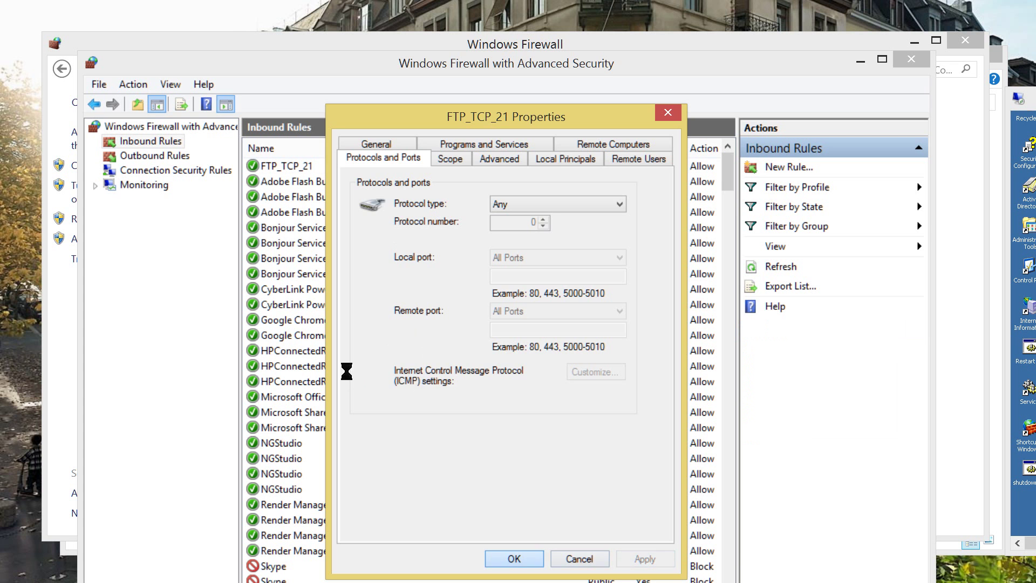
key("Return")
Bring the Remote Desktop session back in front of the firewall console.
left_click_drag(471, 59, 510, 17)
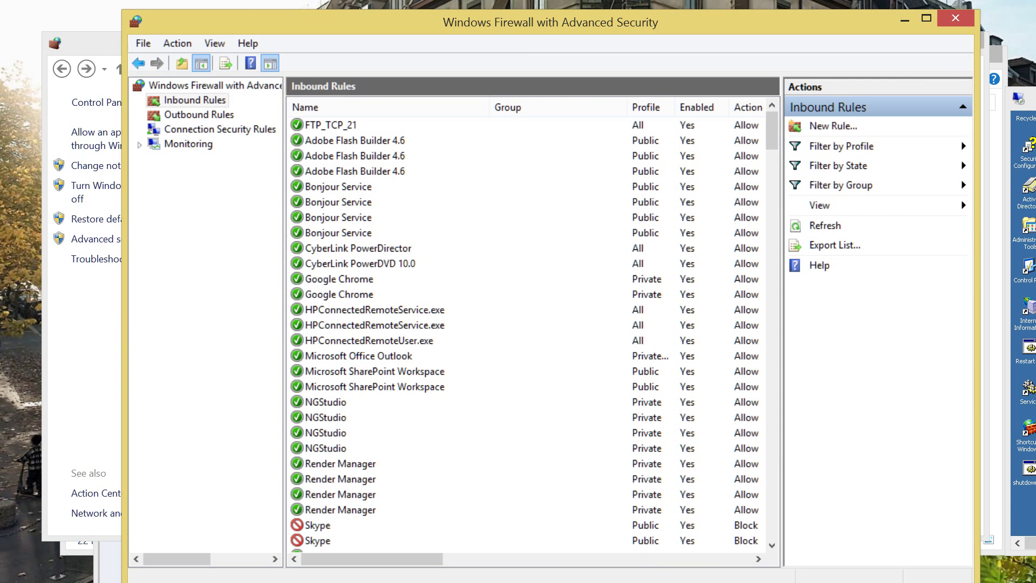
left_click(1029, 98)
left_click(1035, 98)
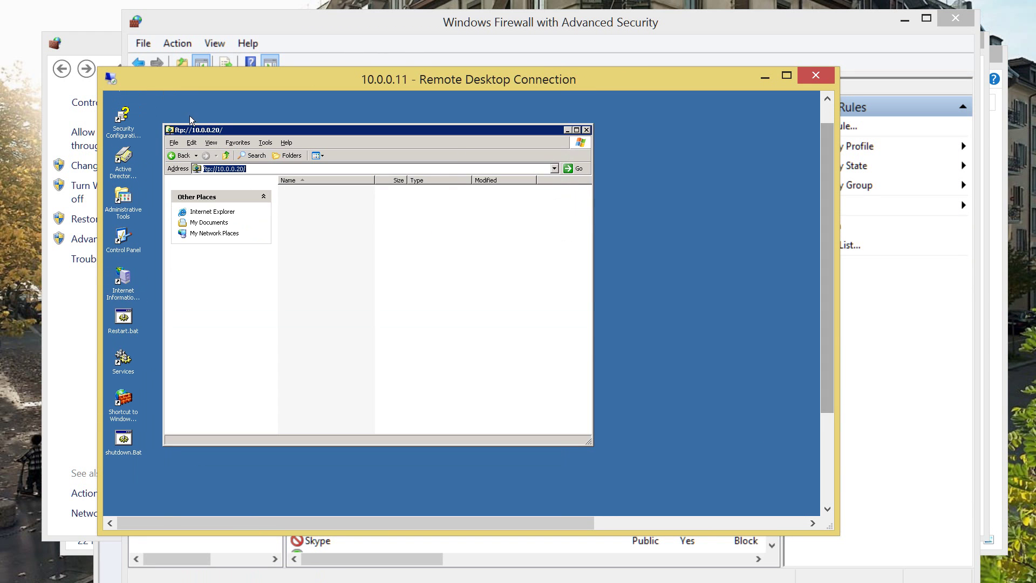
Go to FTP://10.0.0.20 and log on with the FTP user's name and password.
key("End")
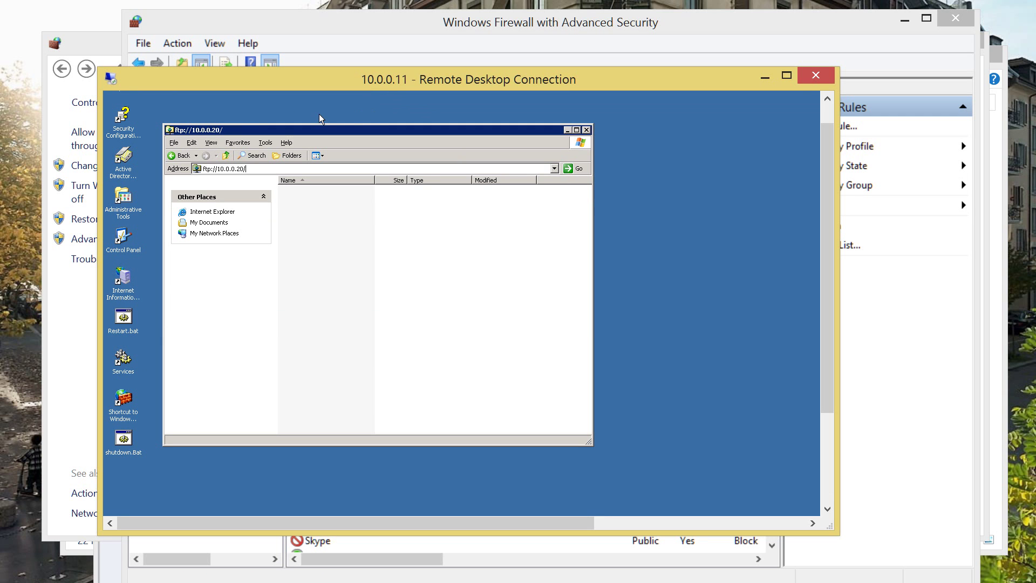
left_click_drag(247, 169, 202, 169)
type("FTP://10.0.0.20")
key("Return")
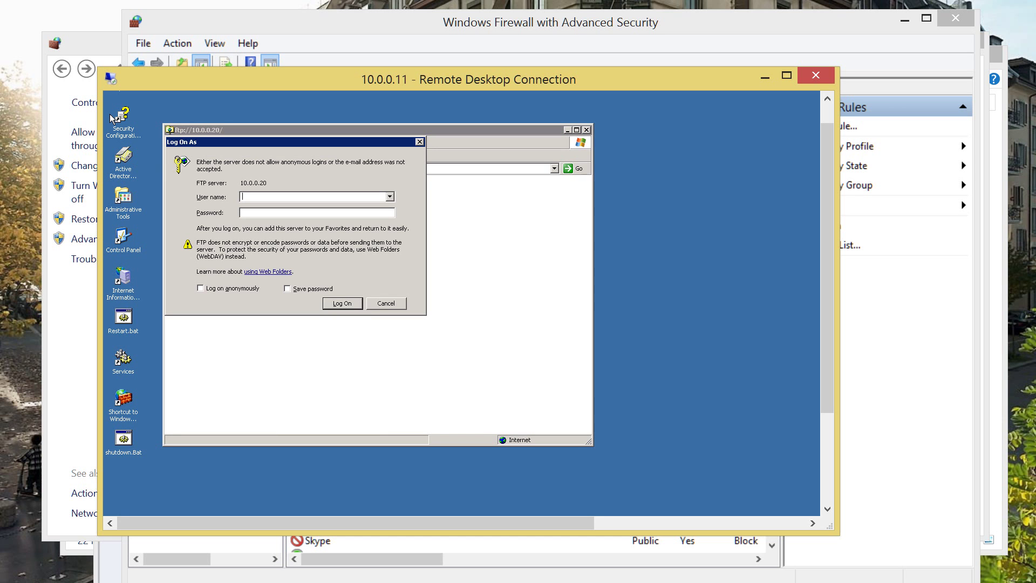
type("Joe")
key("Tab")
type("•••")
key("Return")
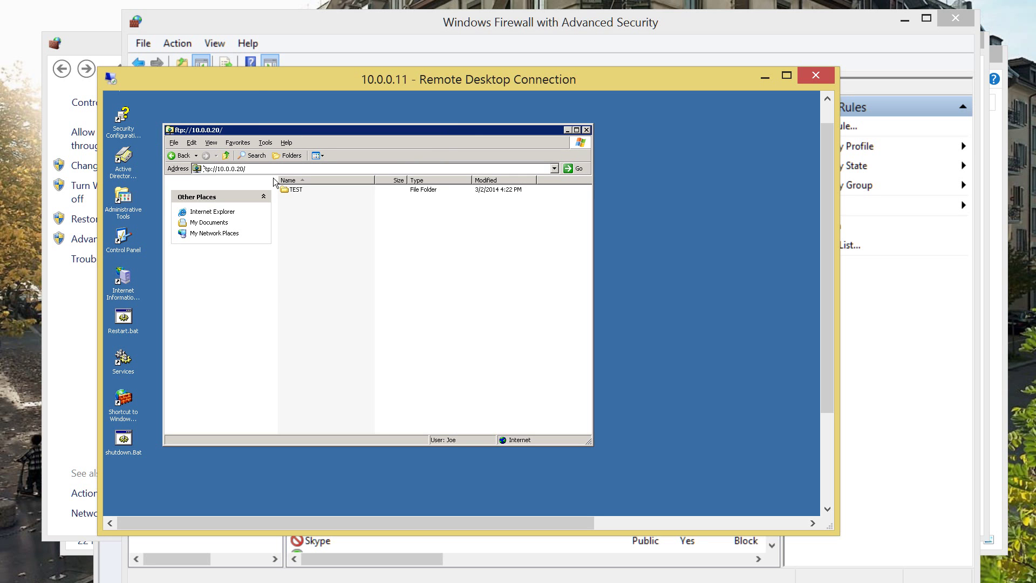
Open the TEST folder and view TEST.txt, dismissing the security warning, then close it.
left_click_drag(190, 131, 298, 149)
double_click(404, 206)
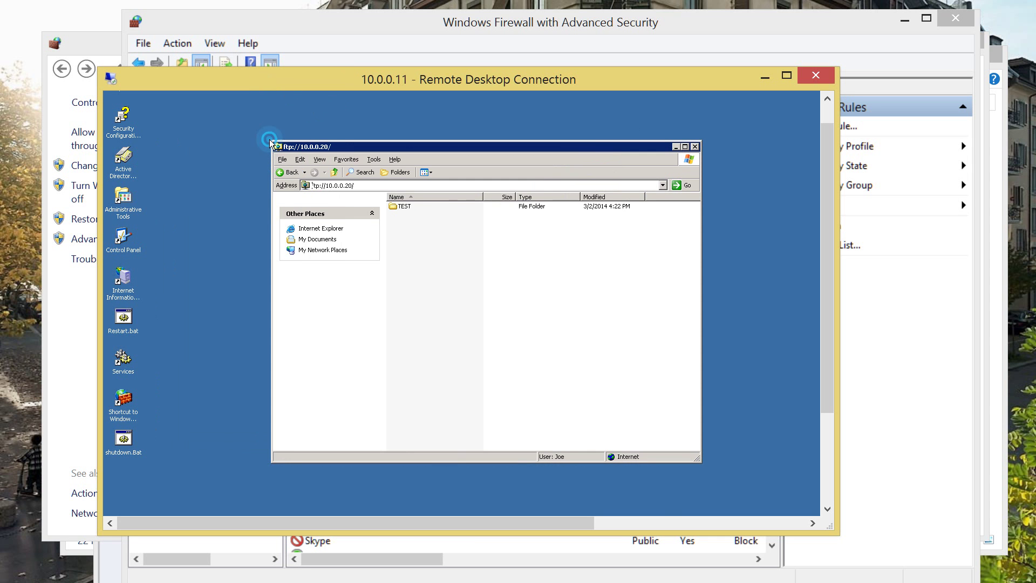
key("Return")
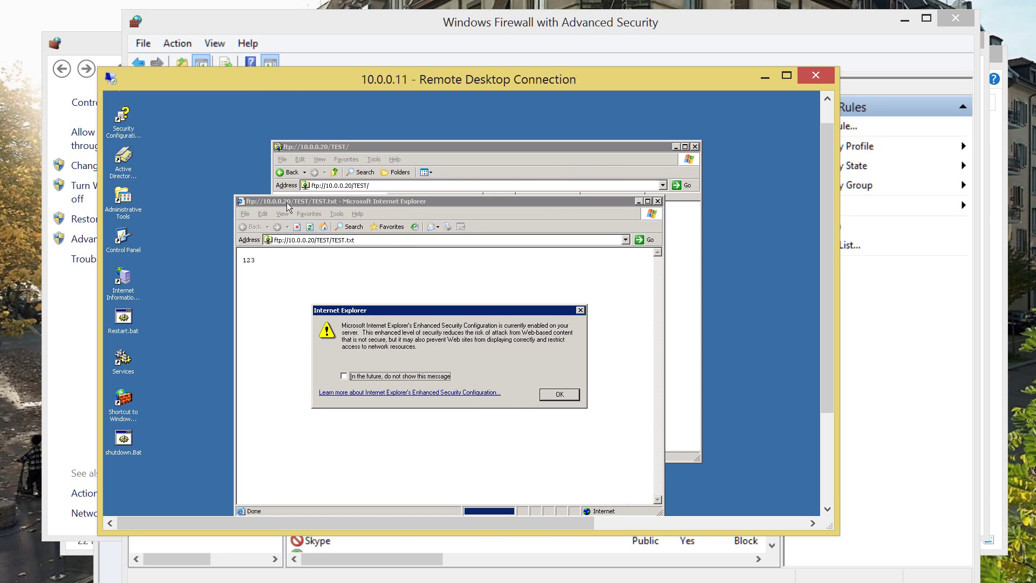
key("space")
key("Return")
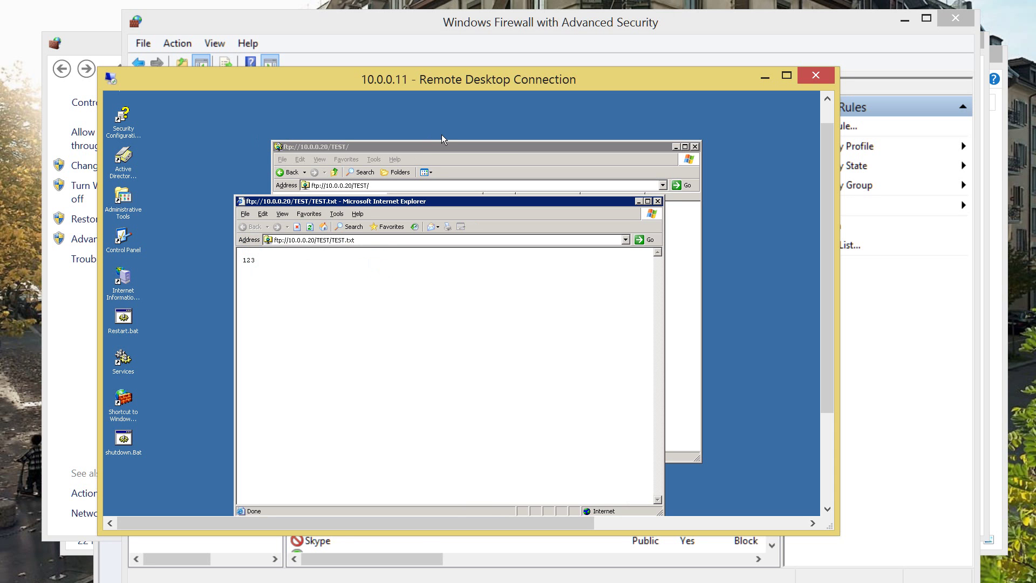
key("ctrl+w")
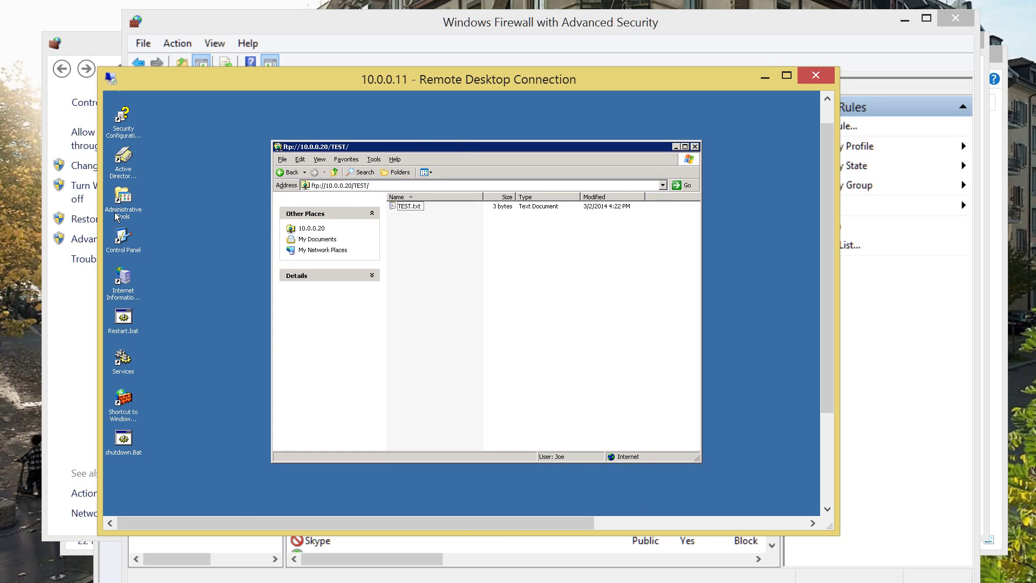
Open the remote desktop's context menu down to its New items entry.
left_click(106, 202)
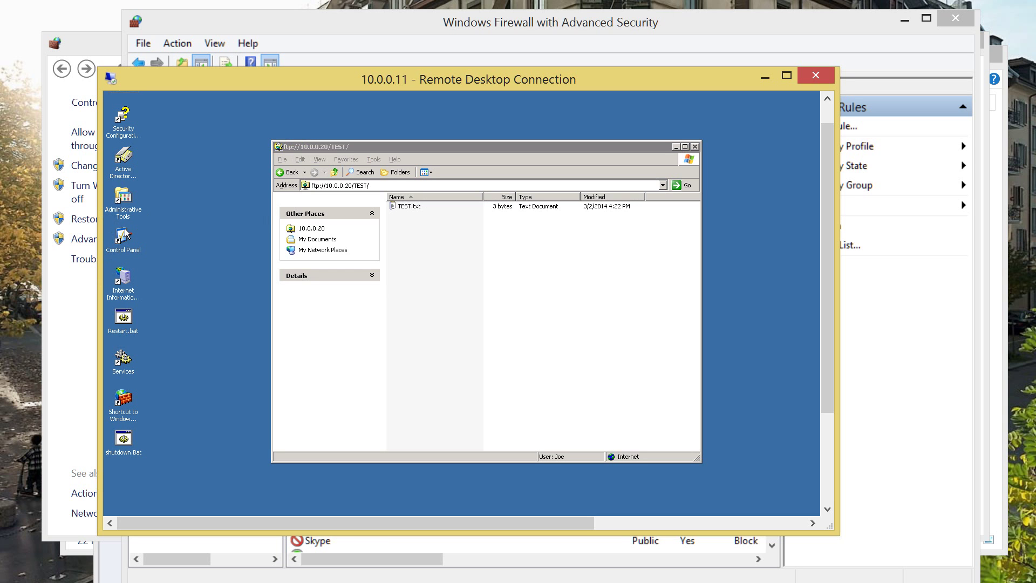
key("shift+F10")
key("Down")
key("Down")
key("Down")
key("Down")
key("Down")
Create a new folder inside the FTP site's TEST folder.
key("Right")
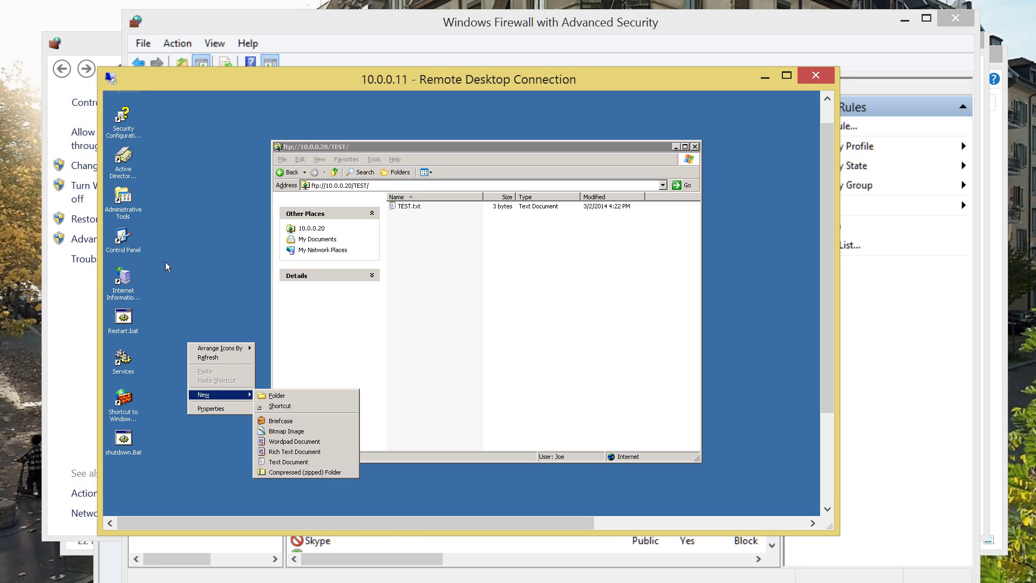
left_click(356, 186)
right_click(493, 280)
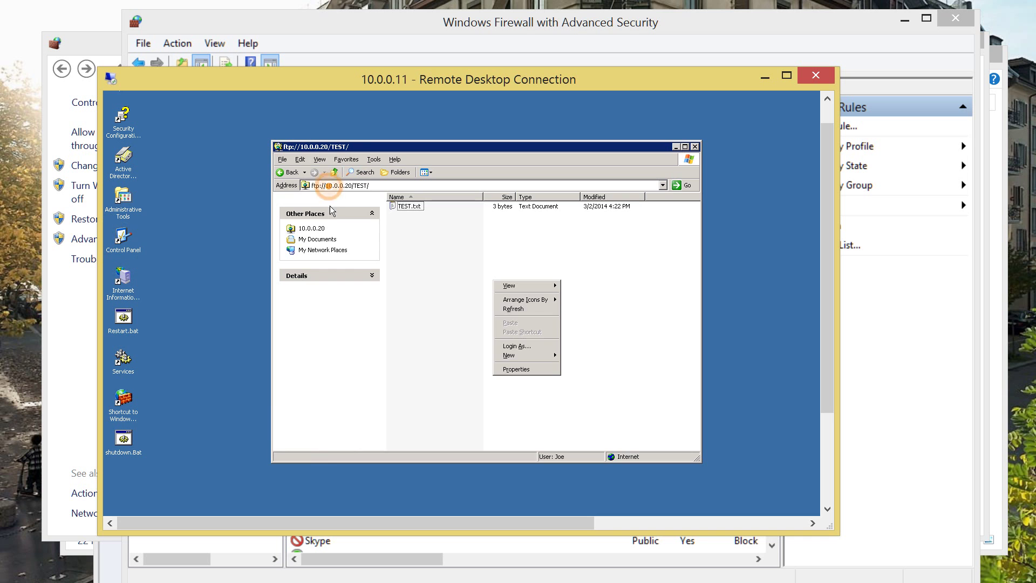
mouse_move(526, 355)
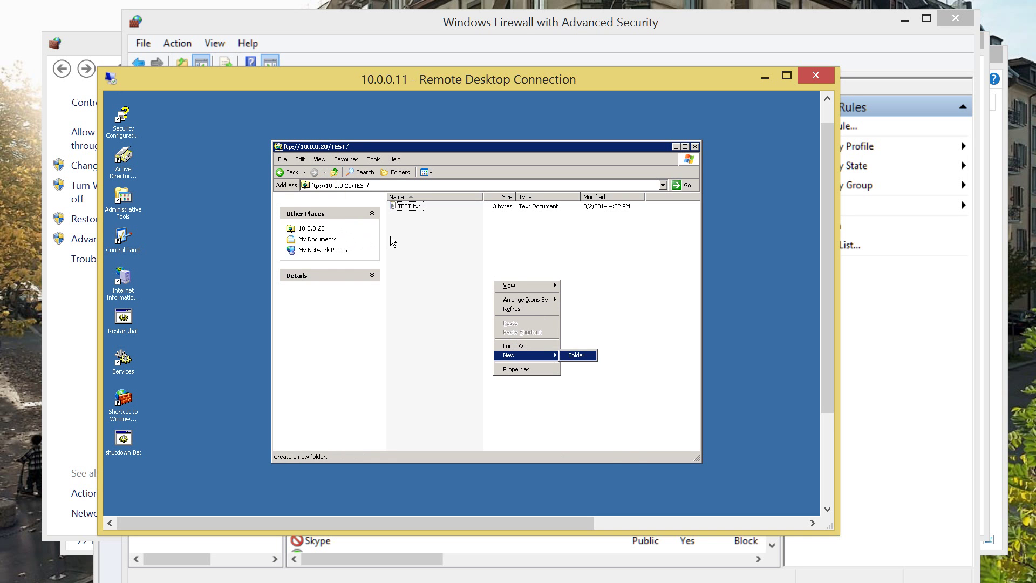
left_click(577, 355)
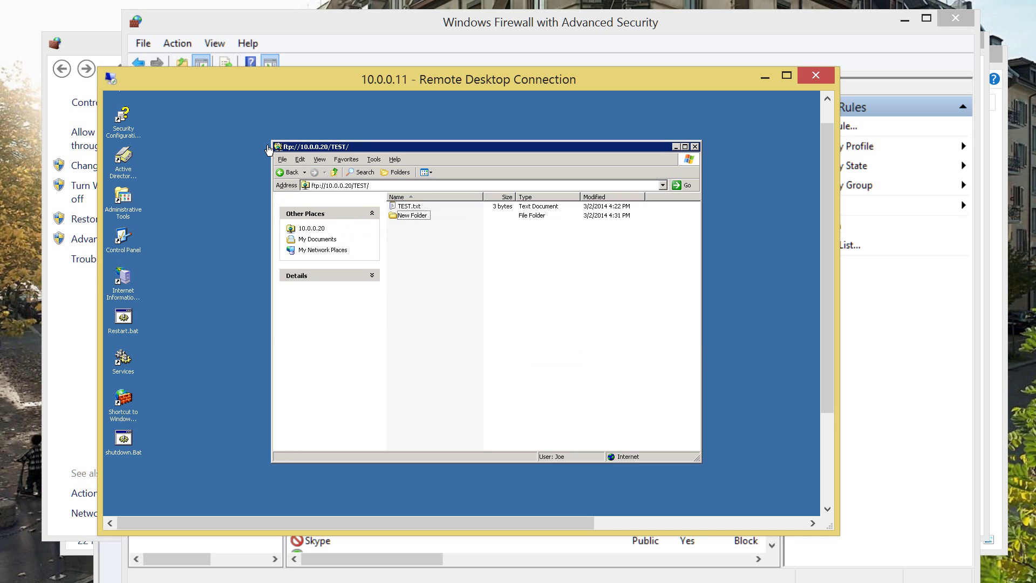
key("Return")
Rename the new folder to 'Onother test', open it, and switch to the Notepad note.
right_click(401, 217)
key("Down")
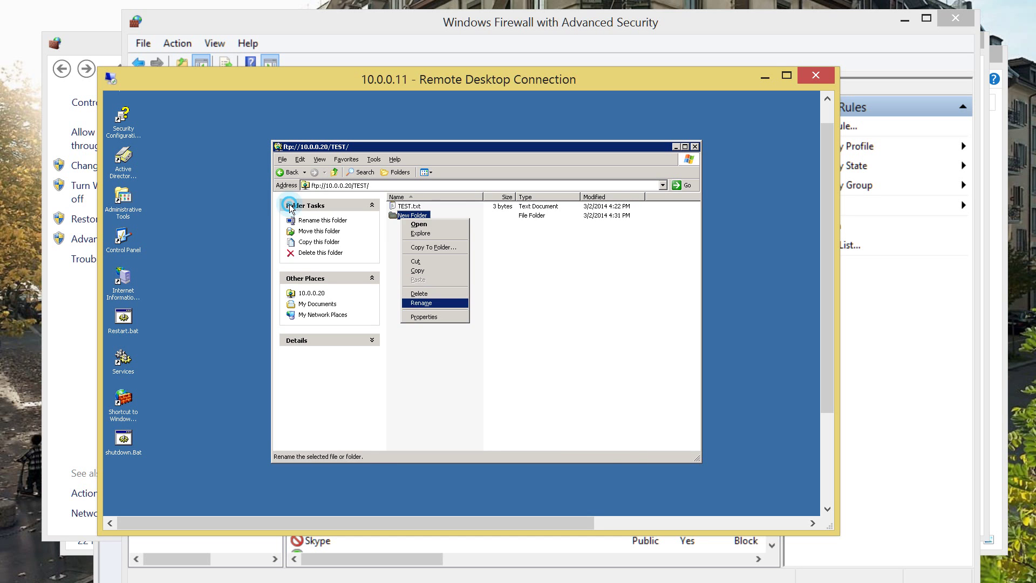
key("Return")
type("Onother test")
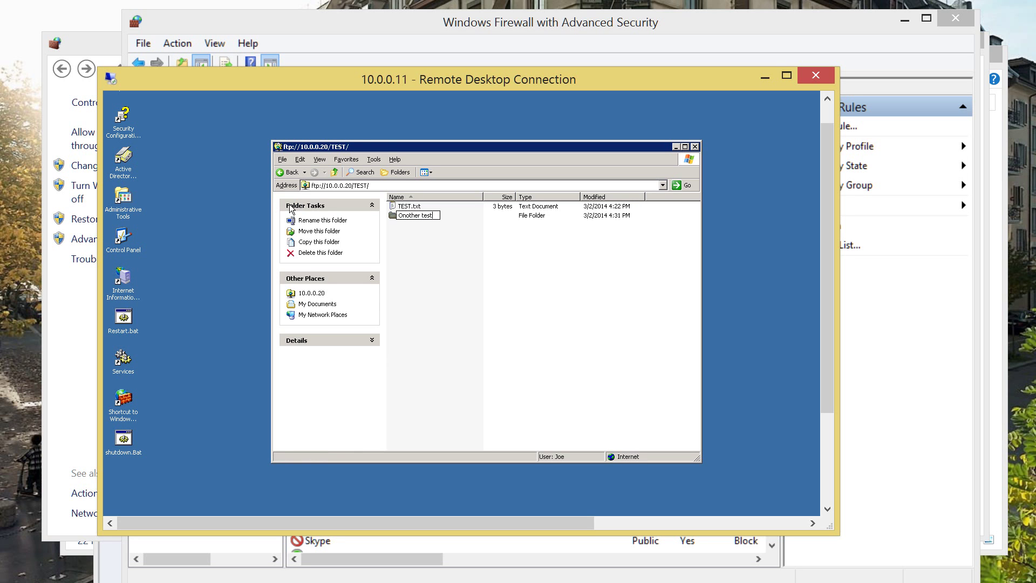
key("Return")
key("Return")
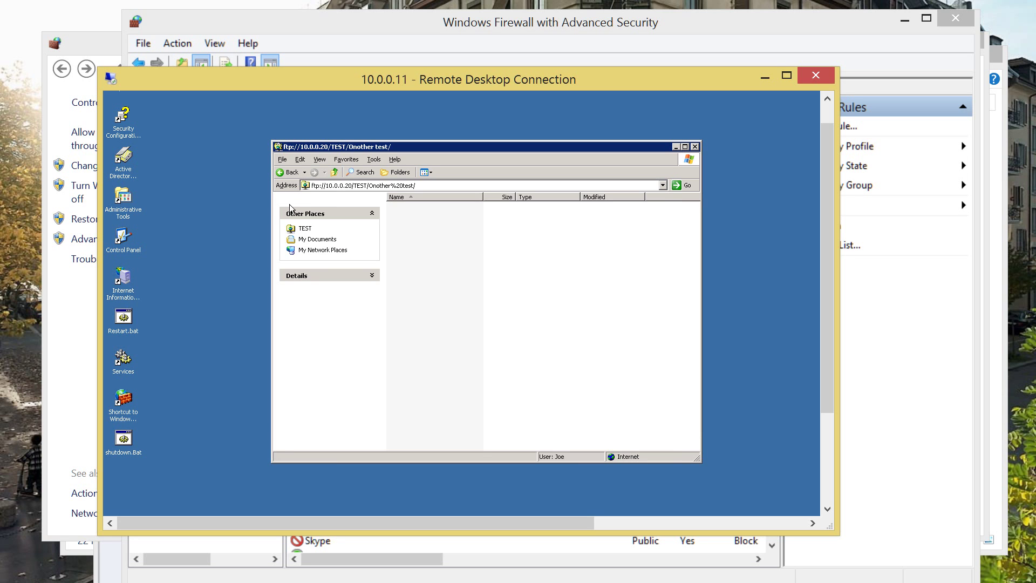
left_click_drag(452, 79, 1035, 58)
key("alt+Tab")
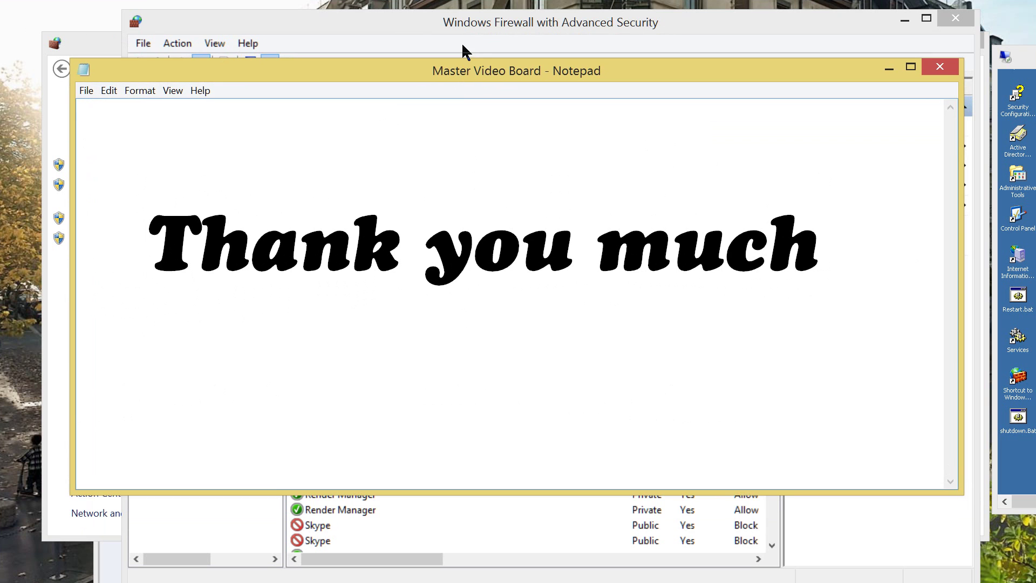
Close the 'Thank you much' Notepad note.
left_click(468, 196)
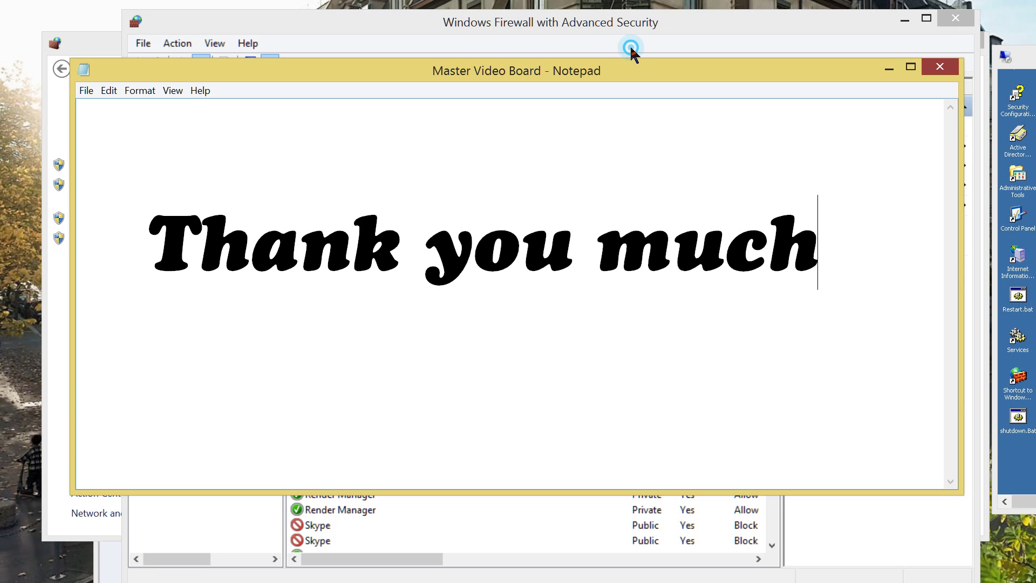
key("alt+F4")
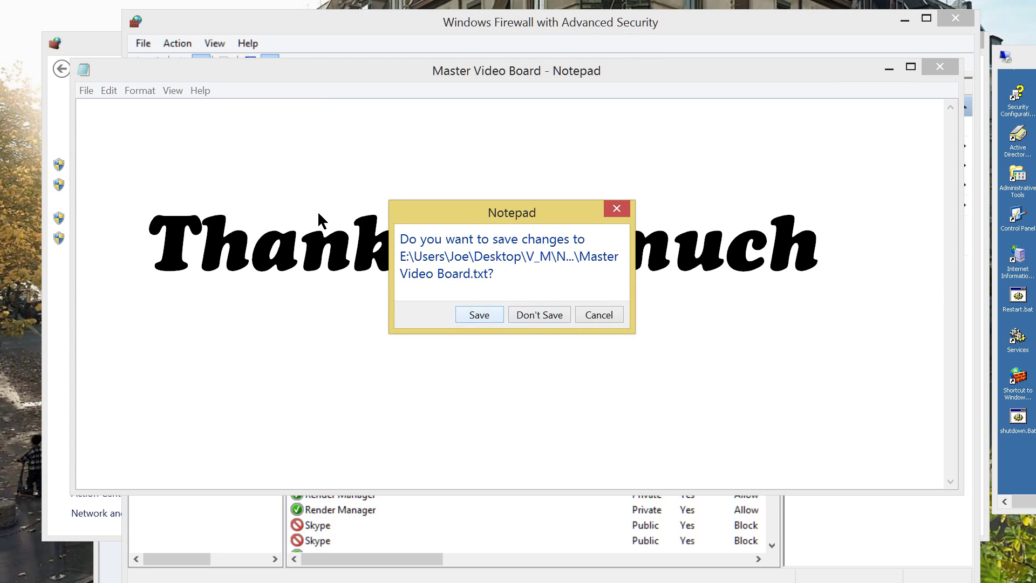
Close Notepad without saving, then the firewall console, Control Panel firewall page and Chrome.
key("n")
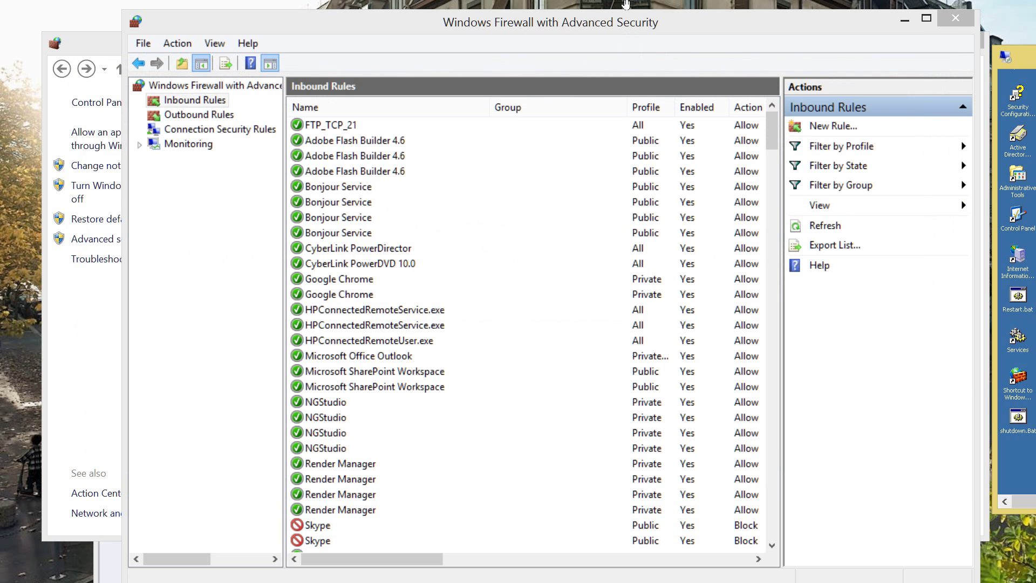
key("alt+F4")
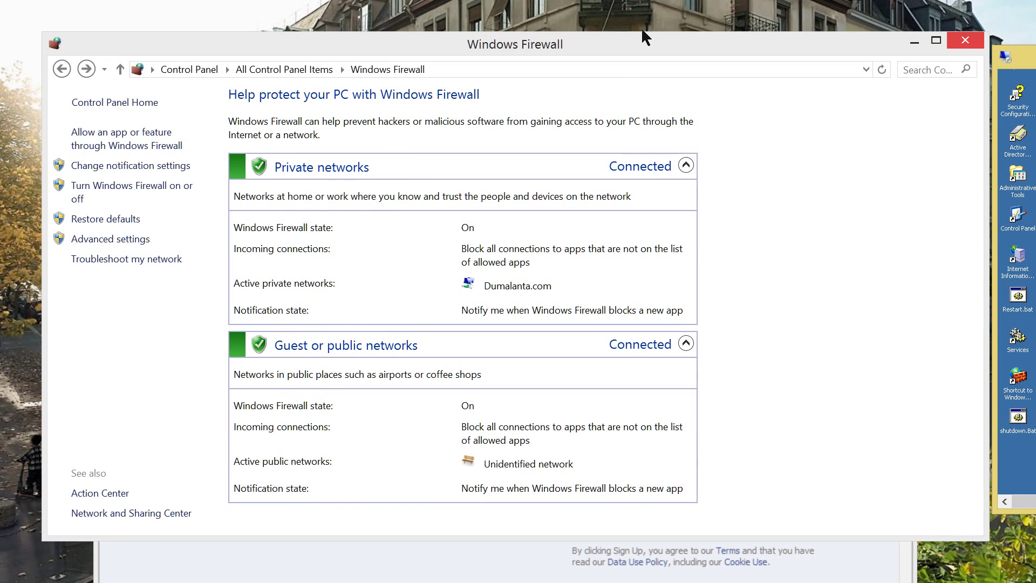
key("alt+F4")
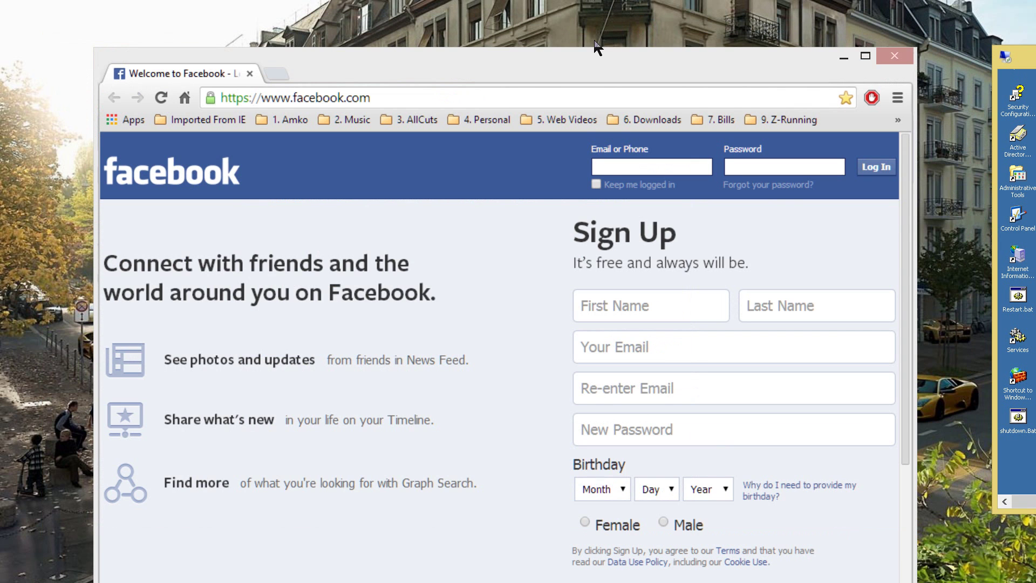
key("alt+F4")
key("alt+F4")
Close the remote FTP folder window and disconnect the Remote Desktop session.
left_click_drag(676, 38, 73, 33)
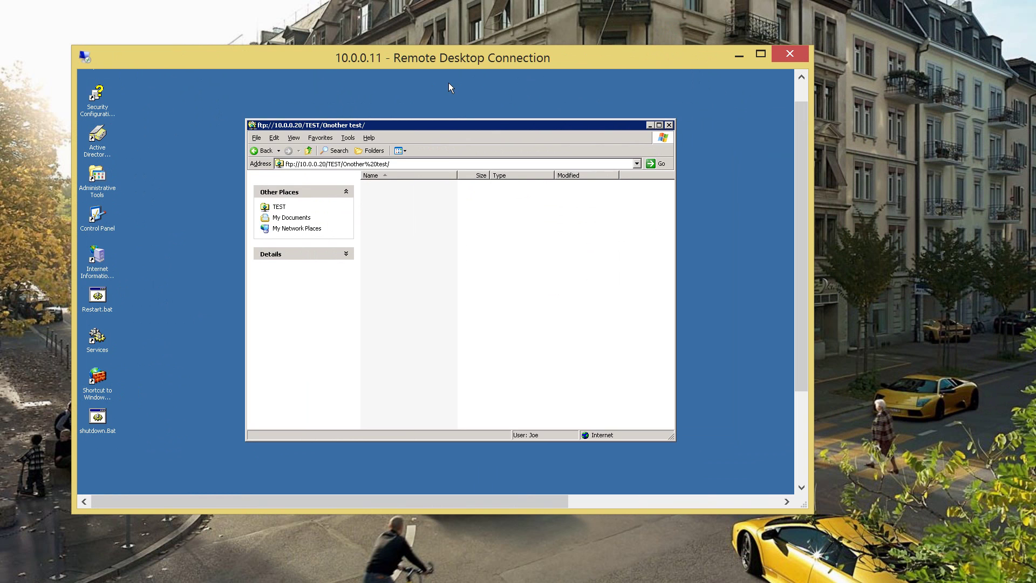
left_click(449, 83)
left_click_drag(533, 94, 542, 238)
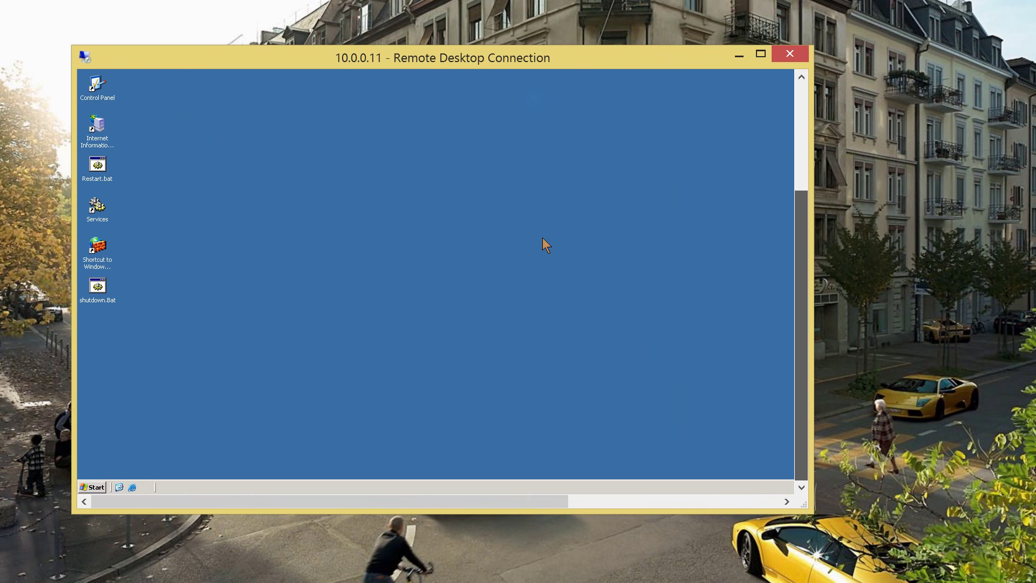
key("super")
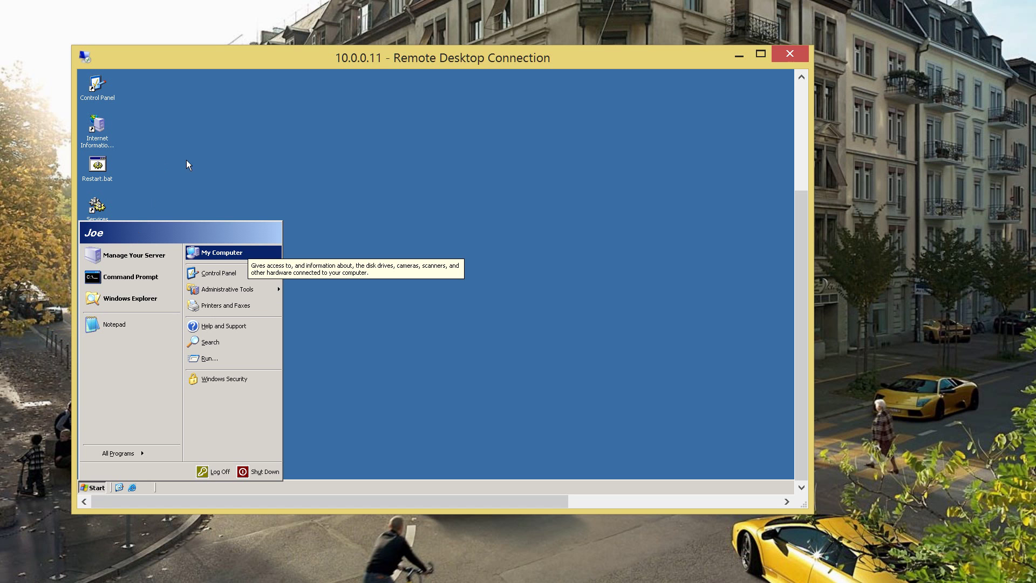
left_click(471, 90)
key("alt+F4")
left_click(336, 202)
key("Return")
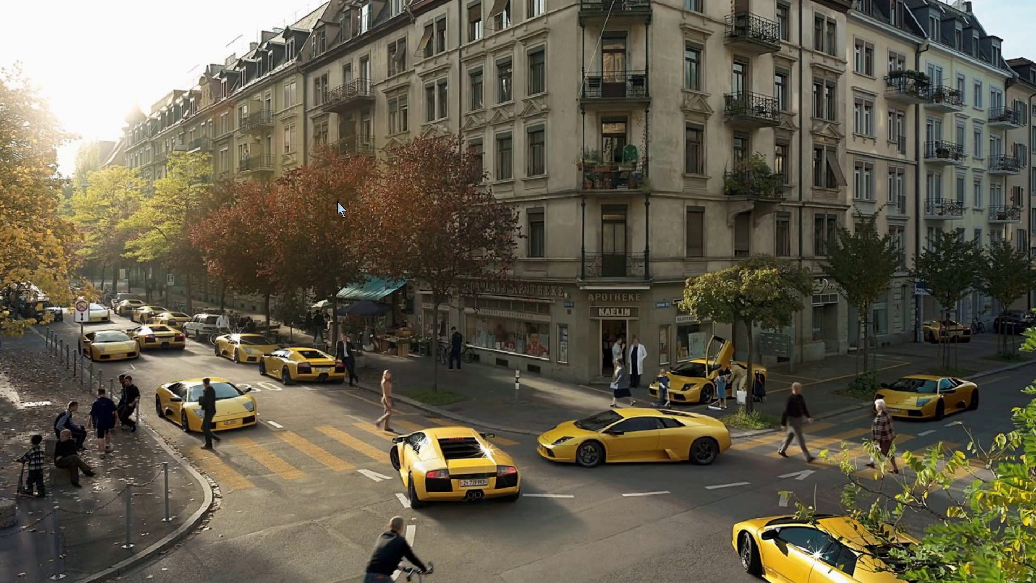